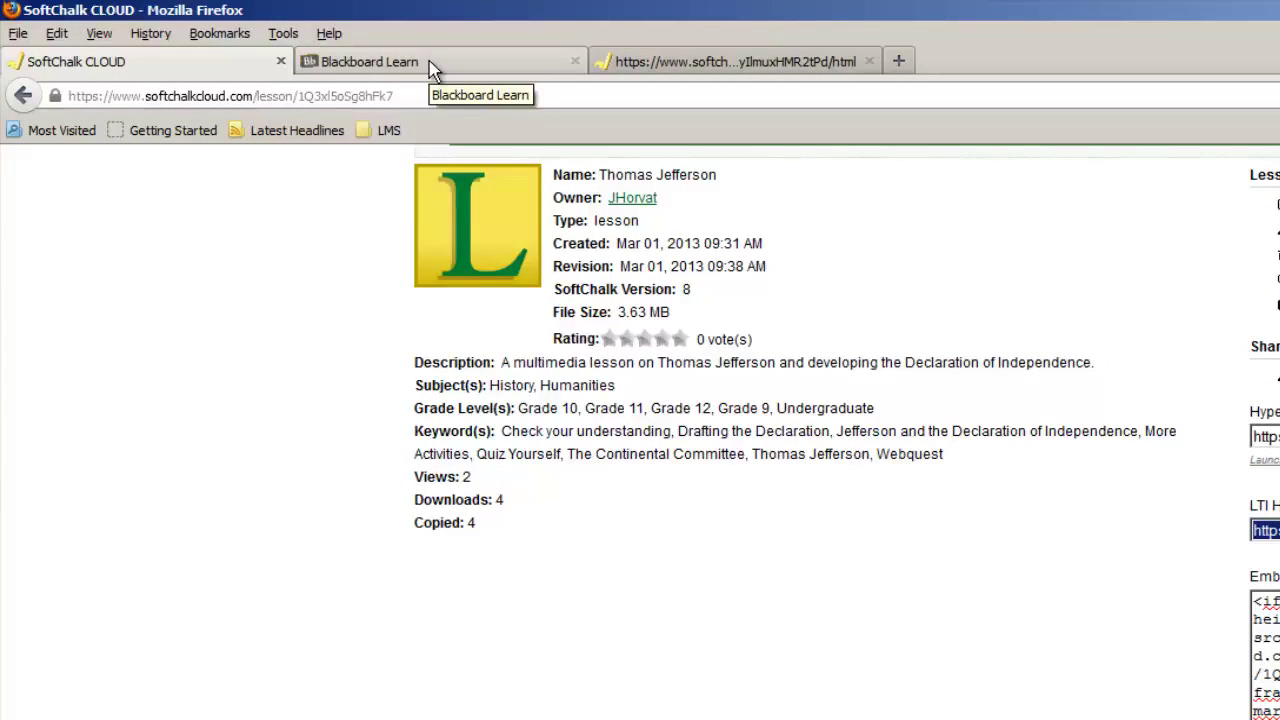
- Switch to Blackboard Learn and open the Content area of the 1899: General Studies course
left_click(432, 66)
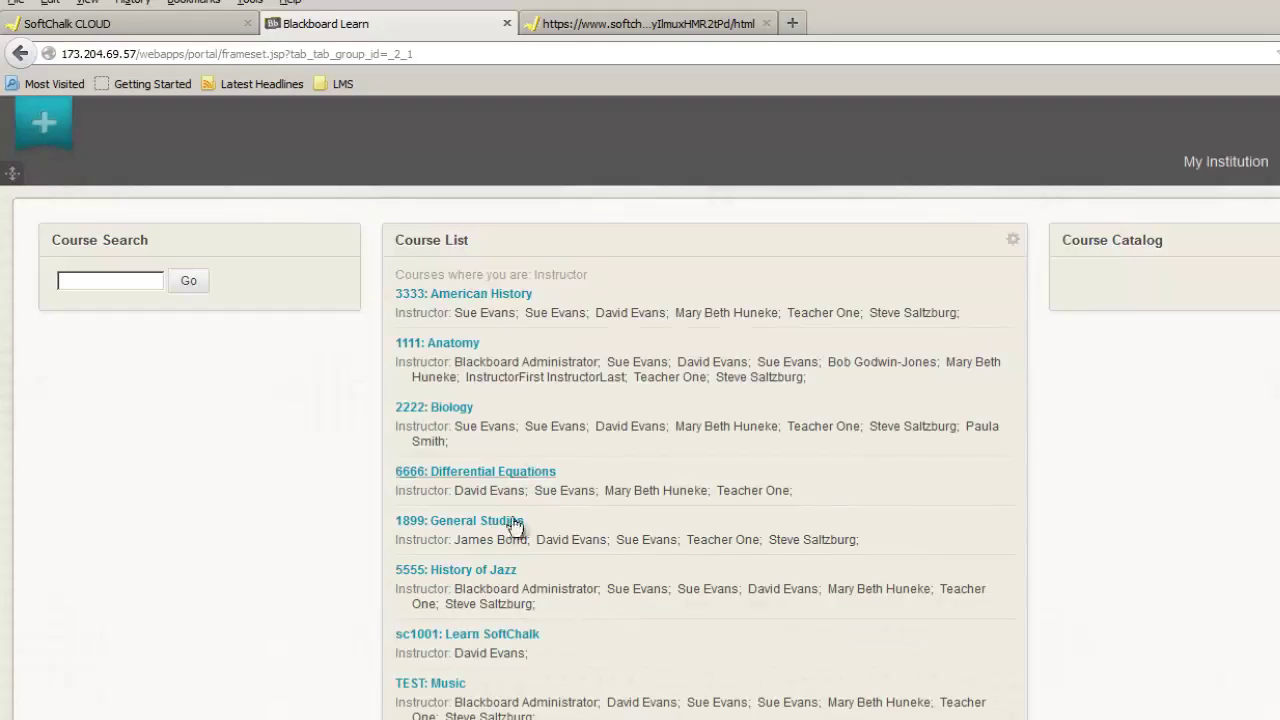
left_click(486, 528)
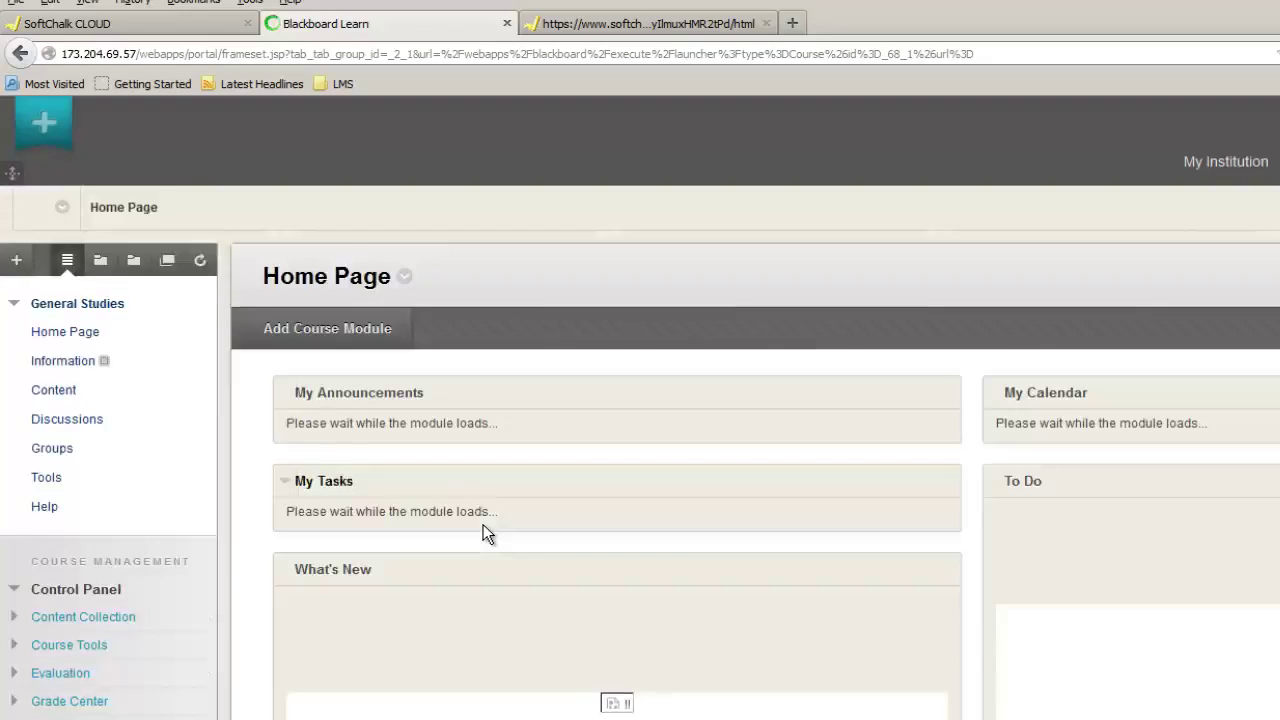
left_click(62, 393)
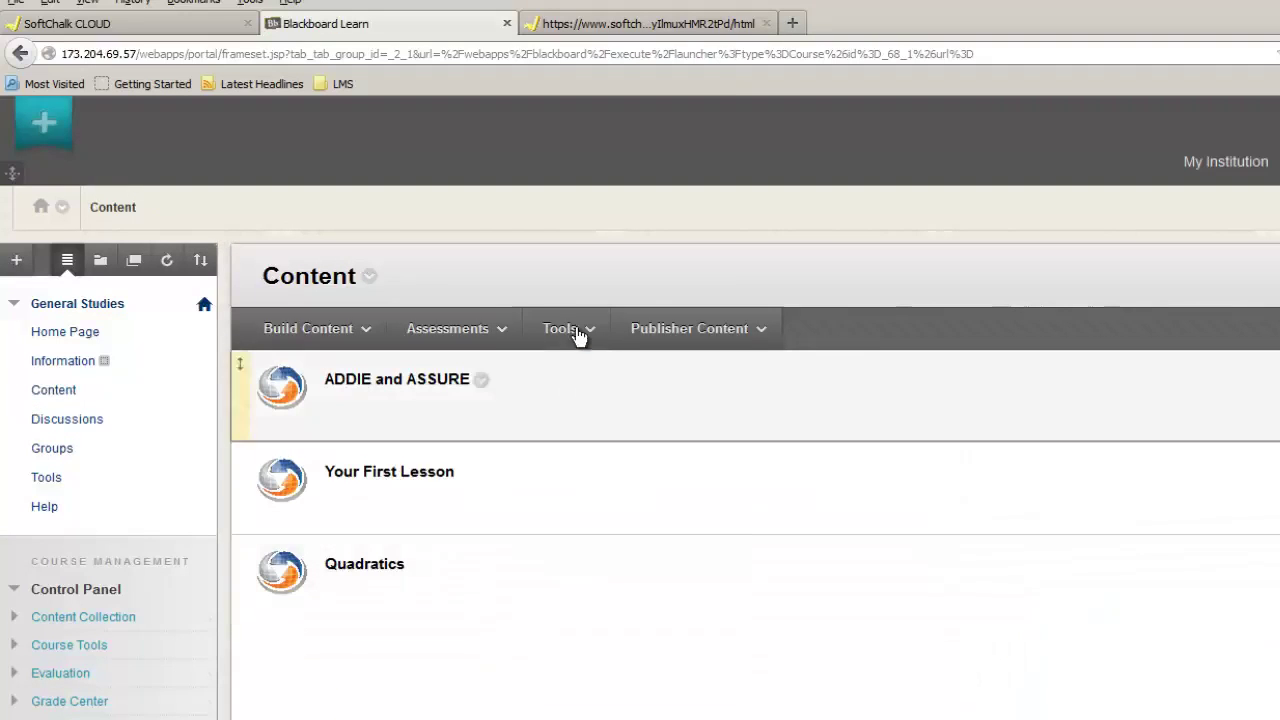
- Start adding a Basic LTI Tool link to the course content, identifying the tool by URL
left_click(577, 337)
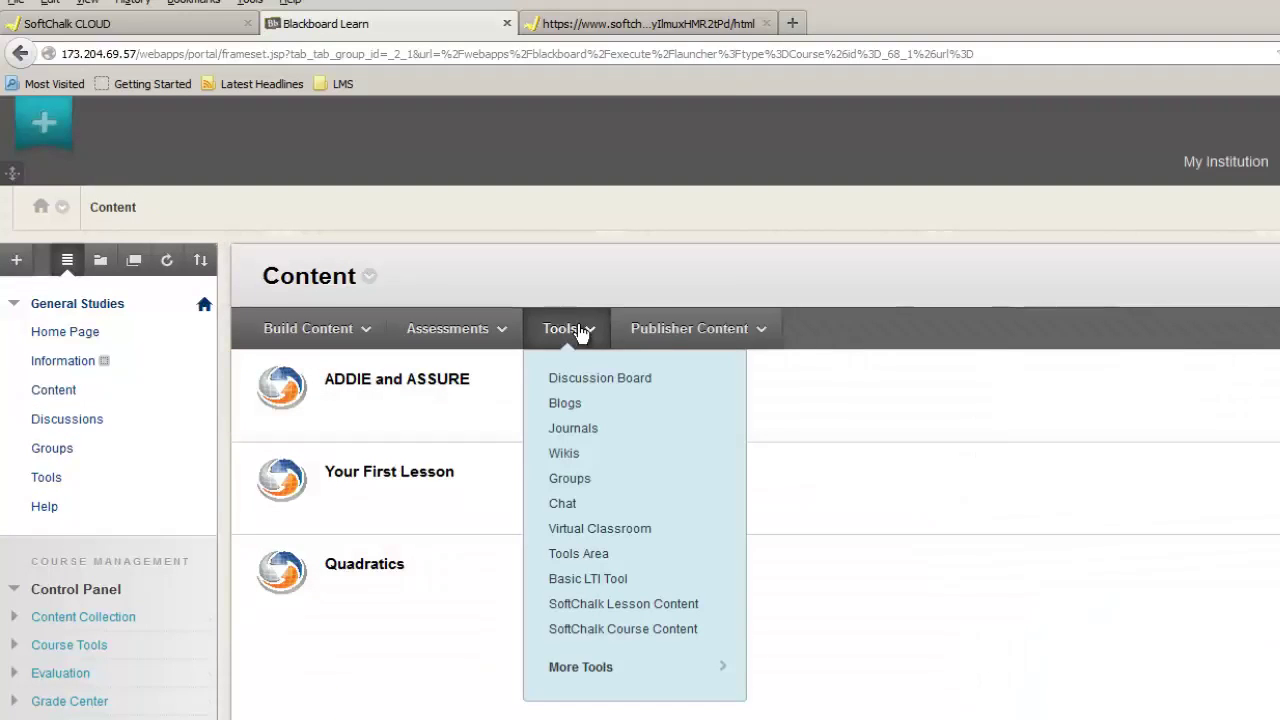
left_click(582, 589)
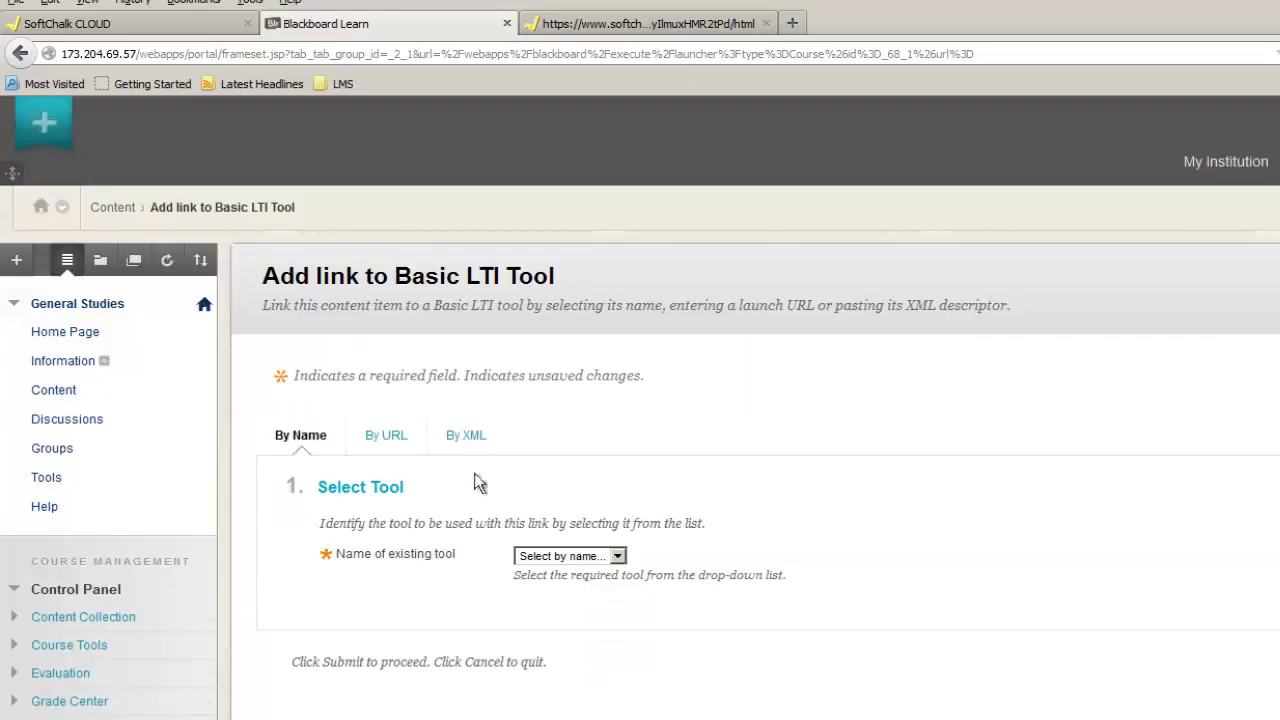
left_click(397, 449)
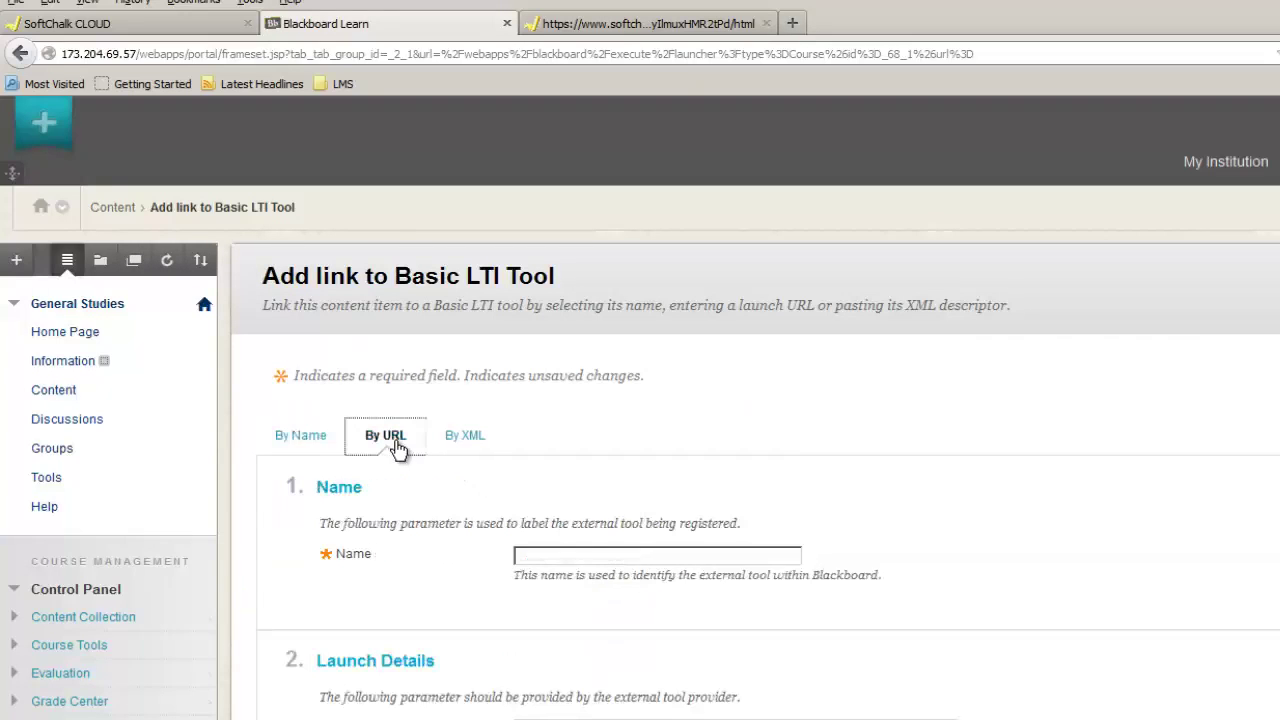
- Name the LTI tool link Thomas Jefferson and paste the lesson's copied SoftChalk LTI permalink as the launch URL
left_click(558, 559)
type("Tho")
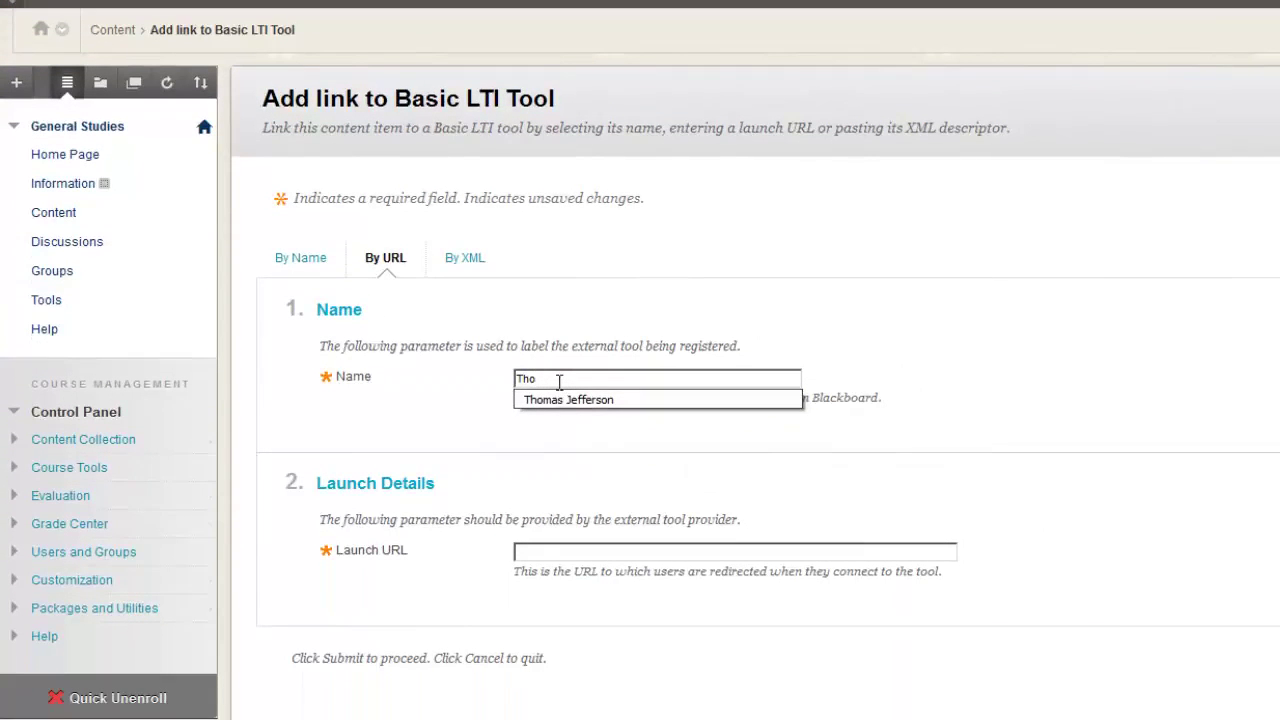
left_click(548, 400)
right_click(583, 551)
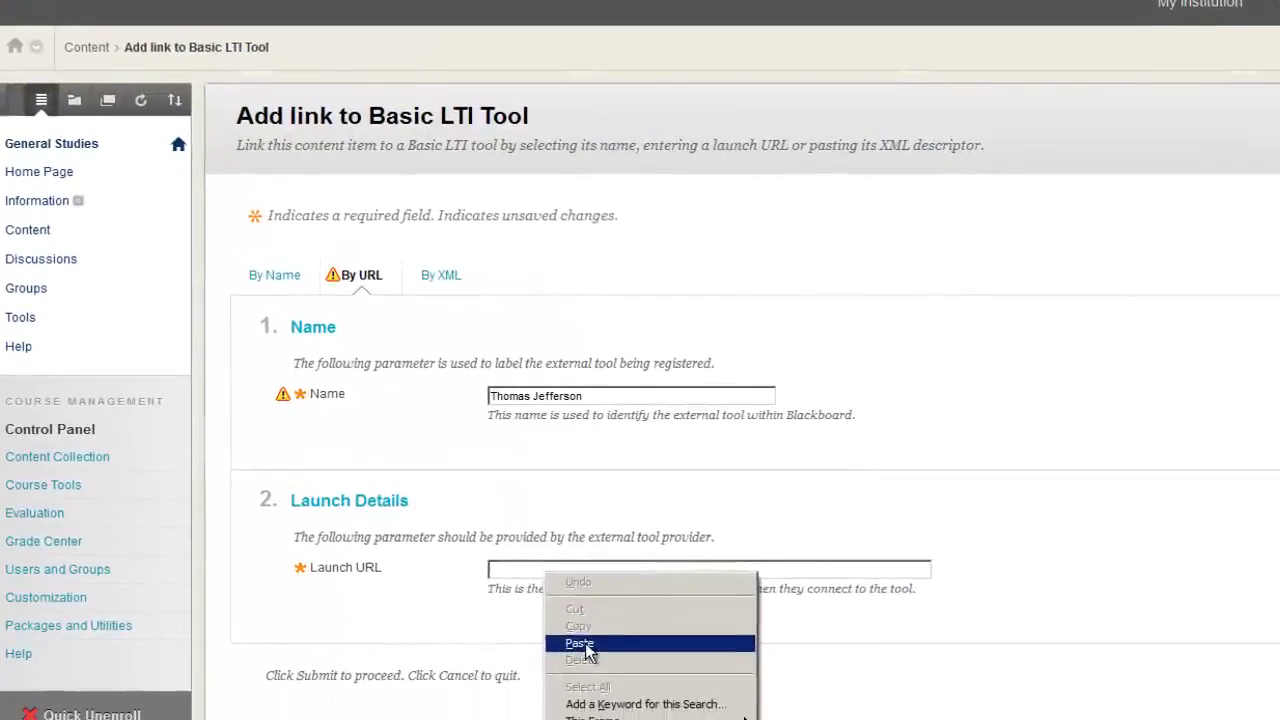
left_click(616, 636)
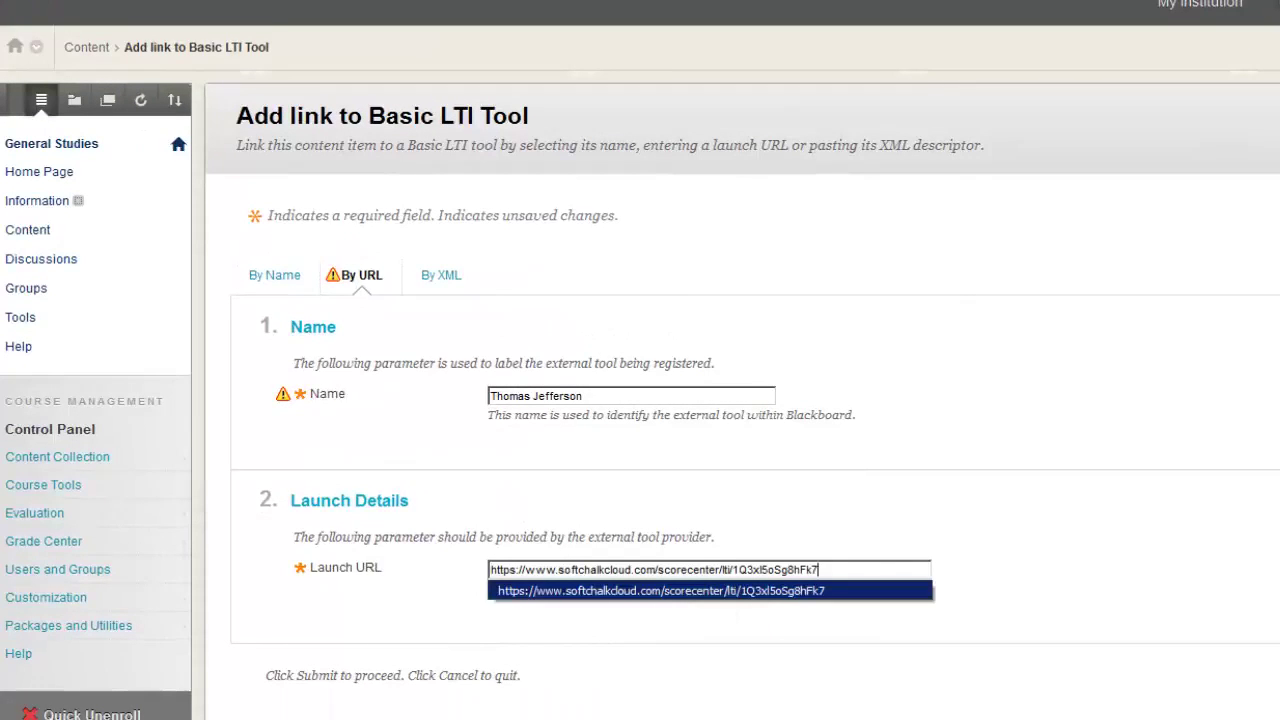
key("Escape")
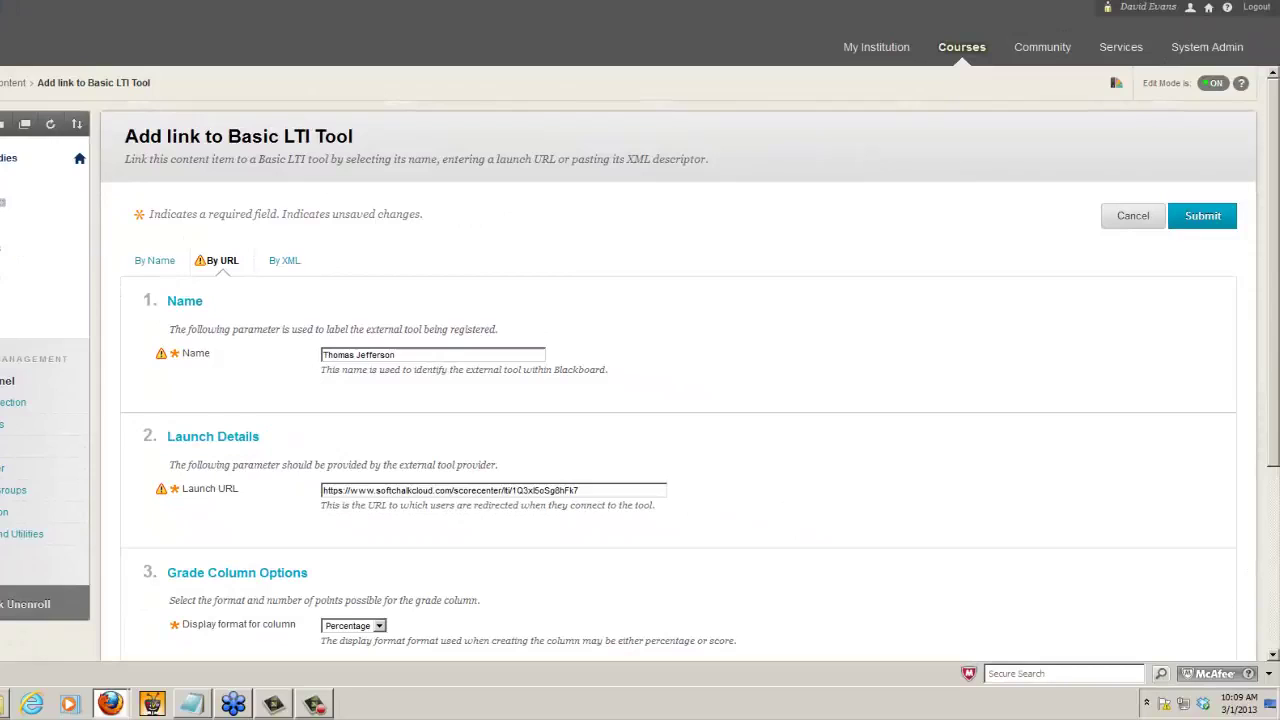
- Keep the grade column's display format as Percentage, set the points possible to 20, and submit the LTI link
scroll(640, 400, "down", 1)
scroll(640, 364, "down", 3)
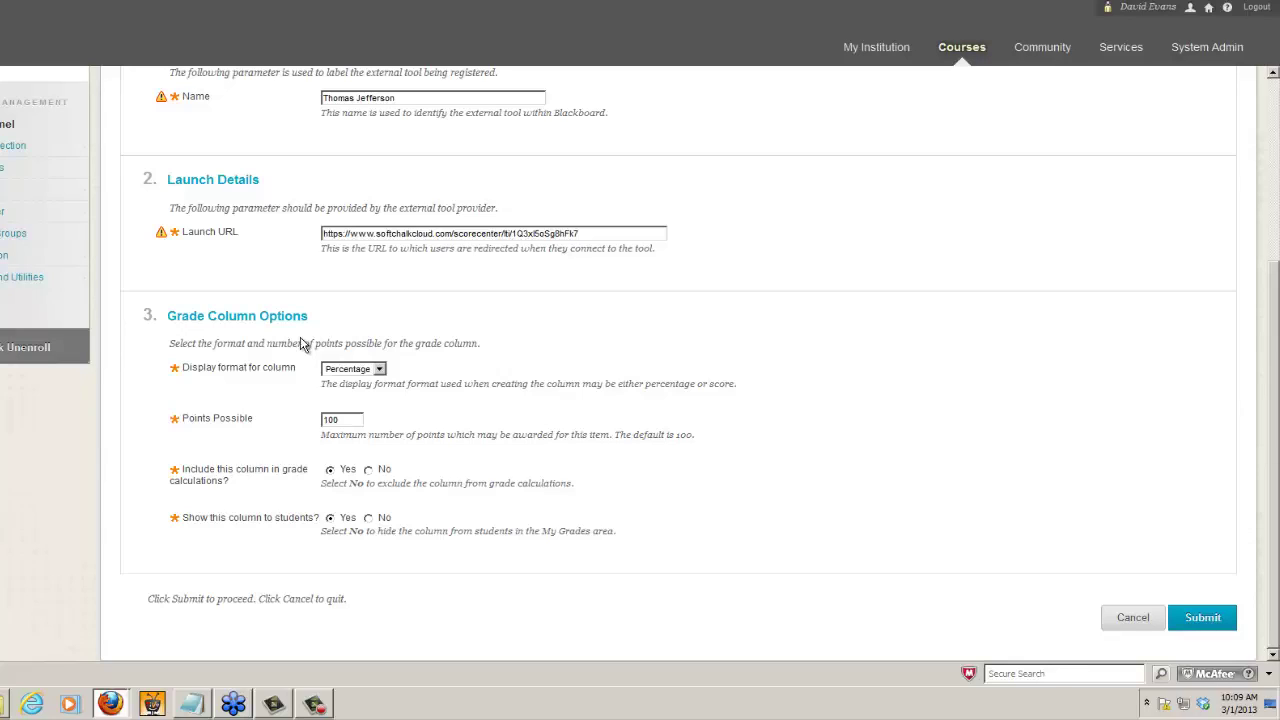
left_click(380, 369)
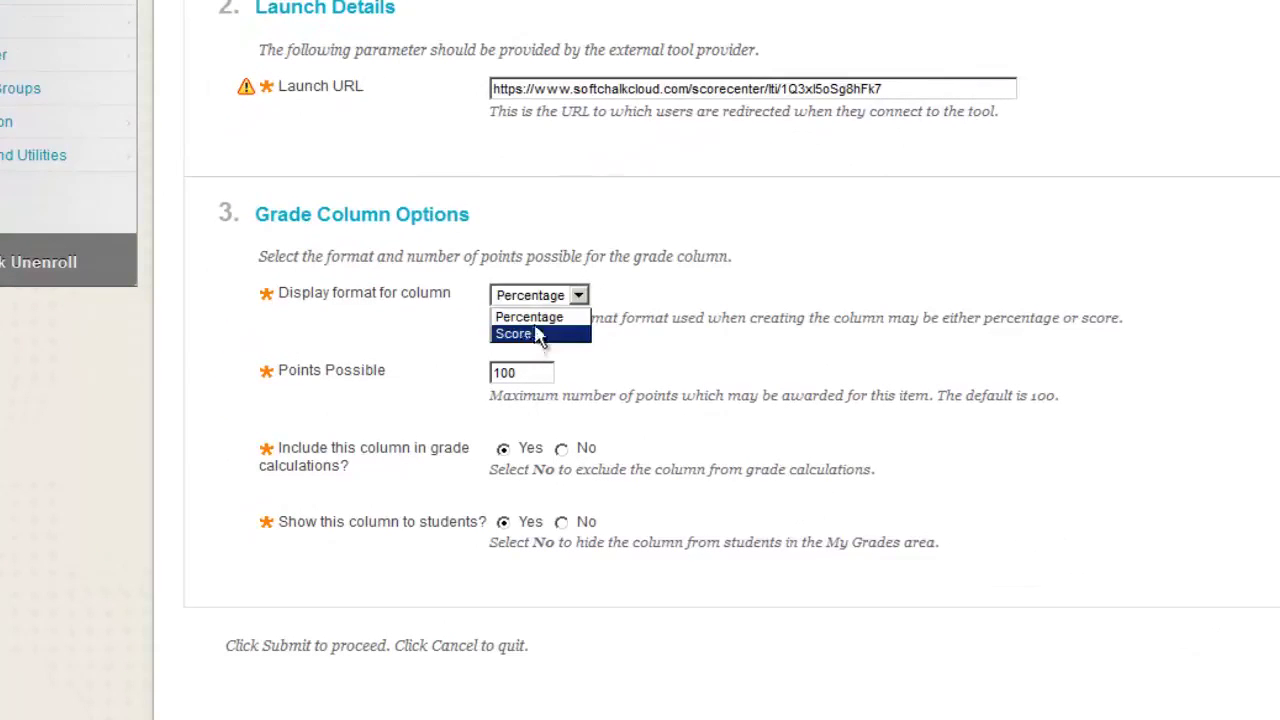
left_click(535, 317)
left_click_drag(528, 371, 414, 369)
type("20")
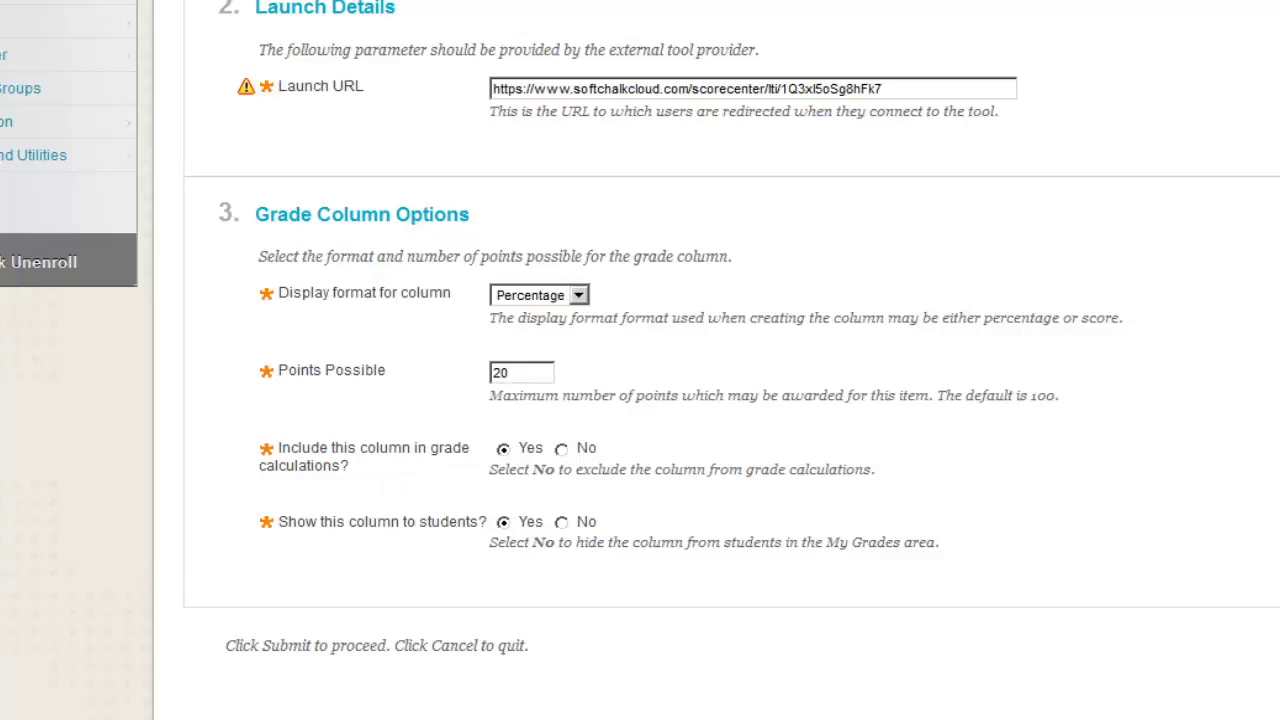
key("Tab")
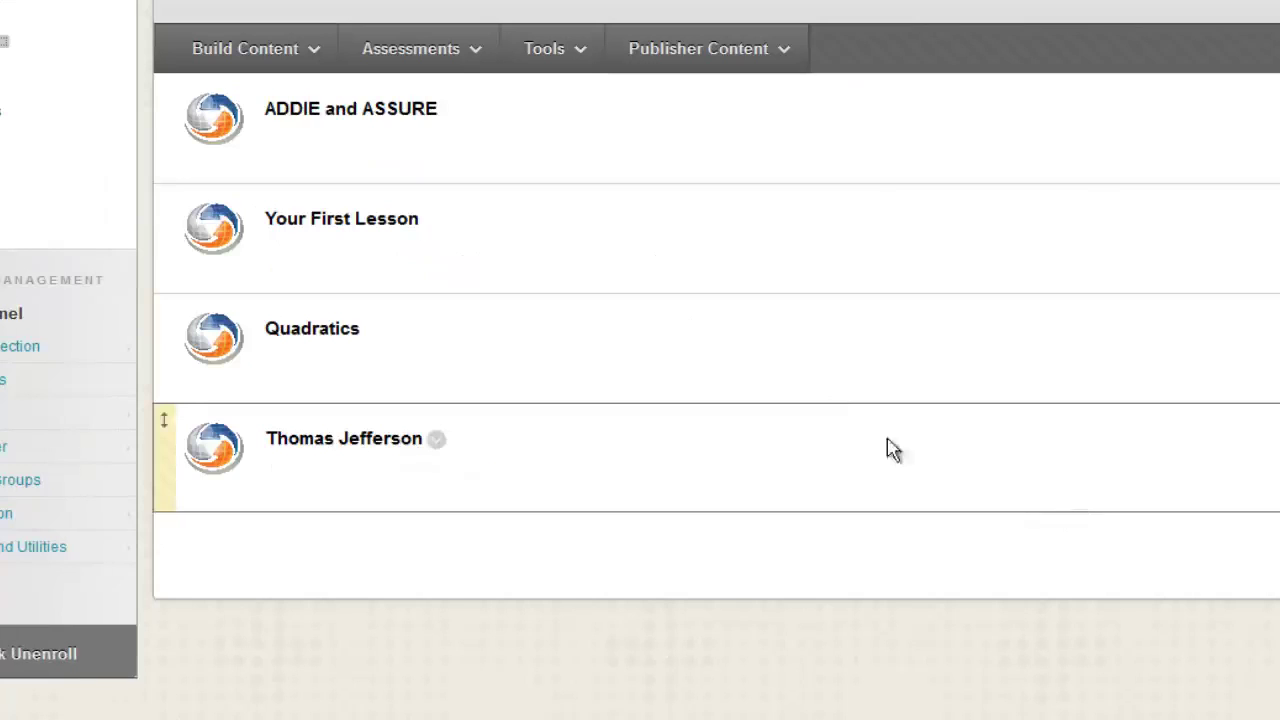
- Move the Thomas Jefferson item above ADDIE and ASSURE, to the head of the course content list
left_click_drag(163, 471, 160, 95)
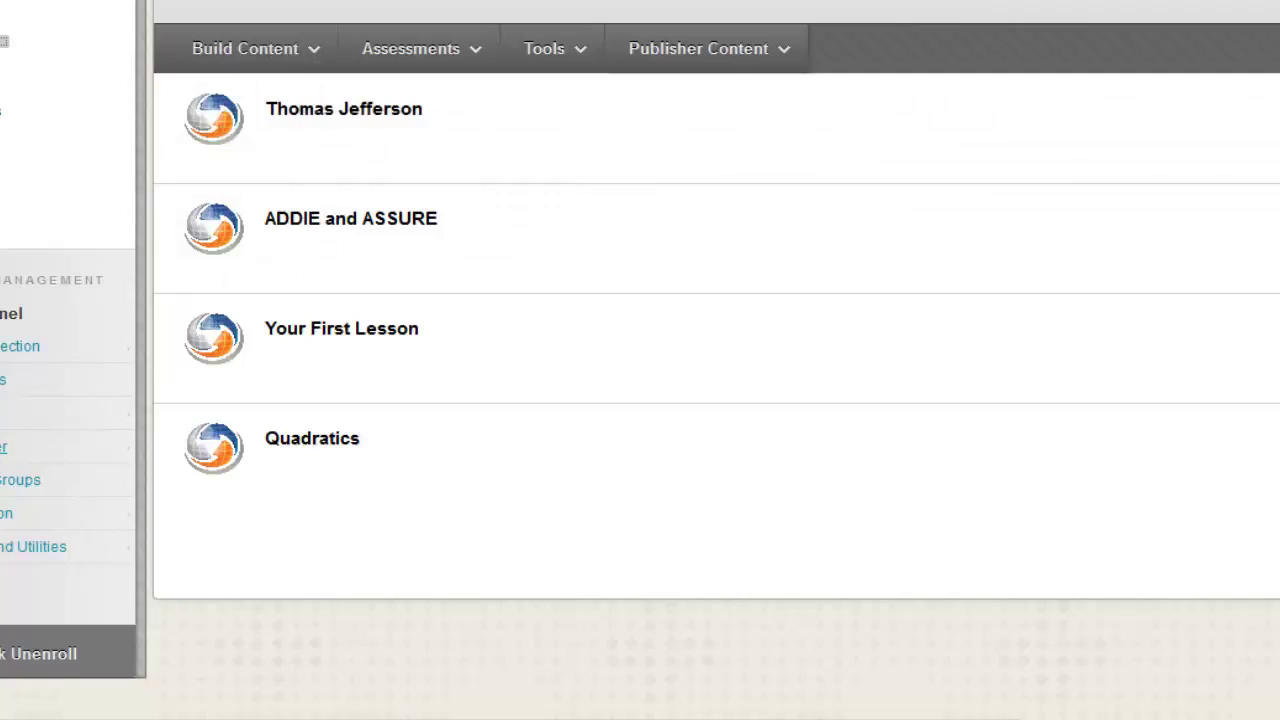
- Open the course's Full Grade Center and examine the grade columns of the linked SoftChalk lessons
left_click(90, 447)
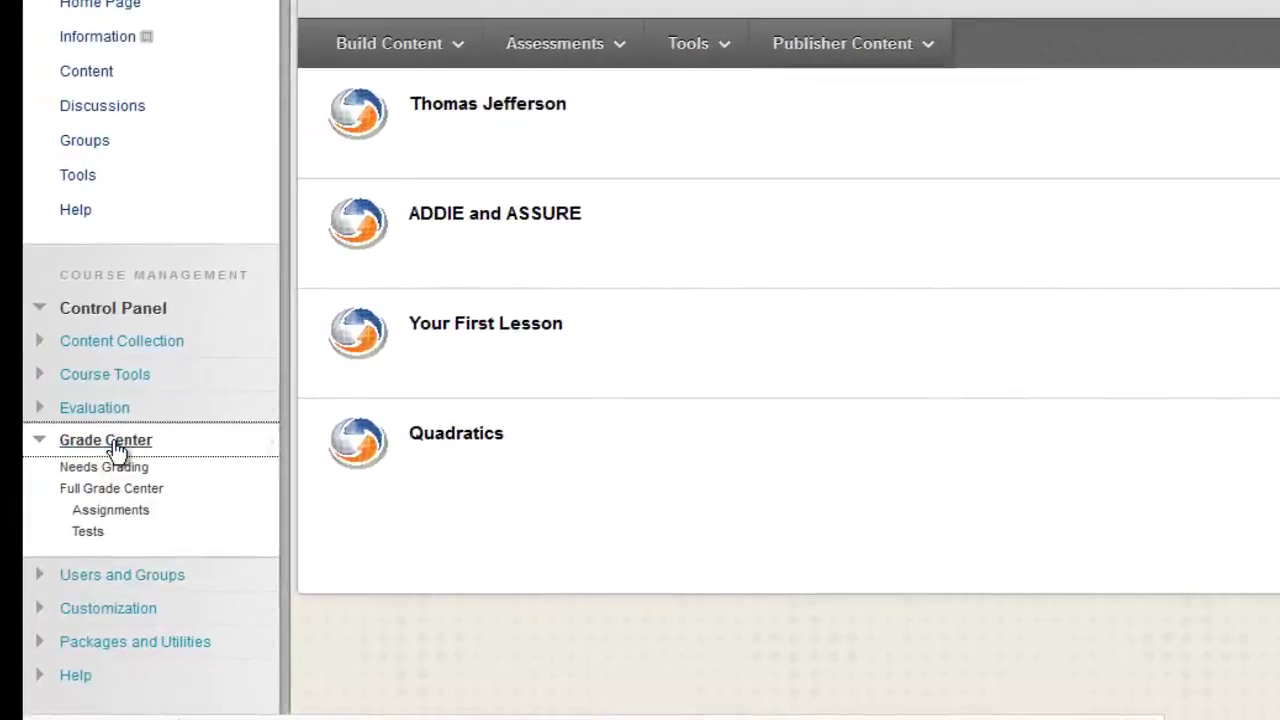
left_click(110, 490)
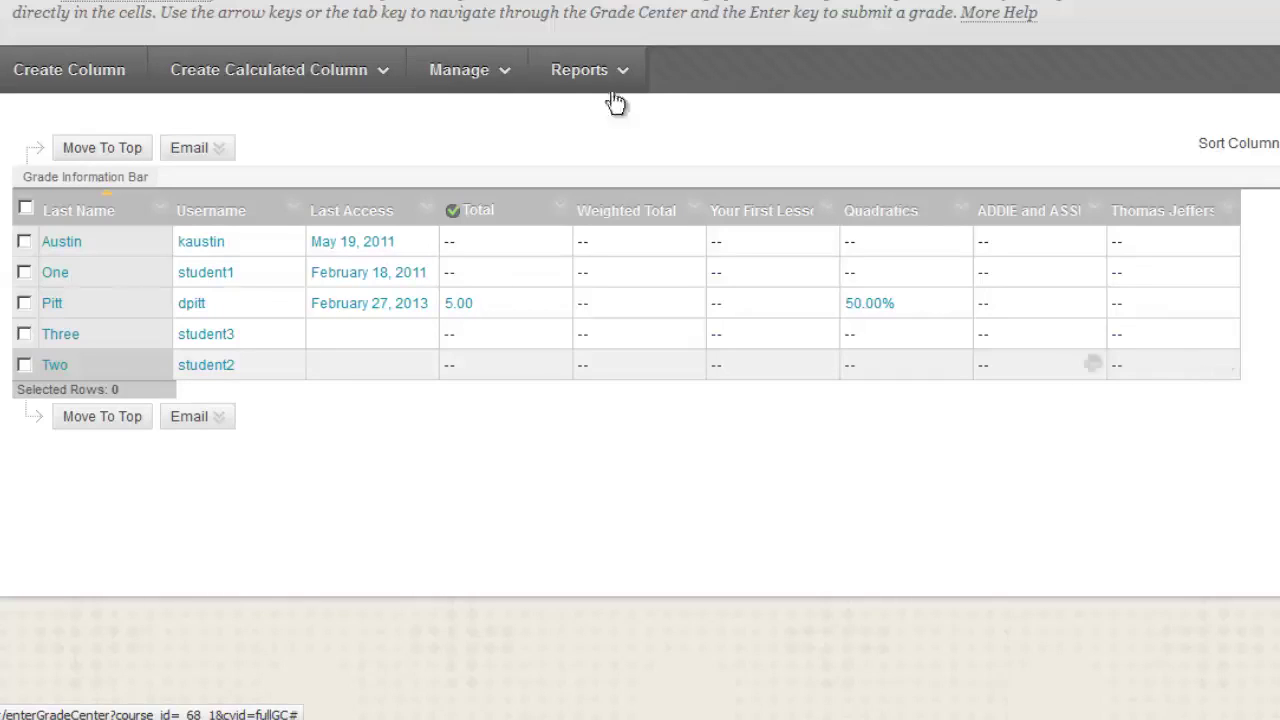
left_click(459, 69)
left_click(310, 158)
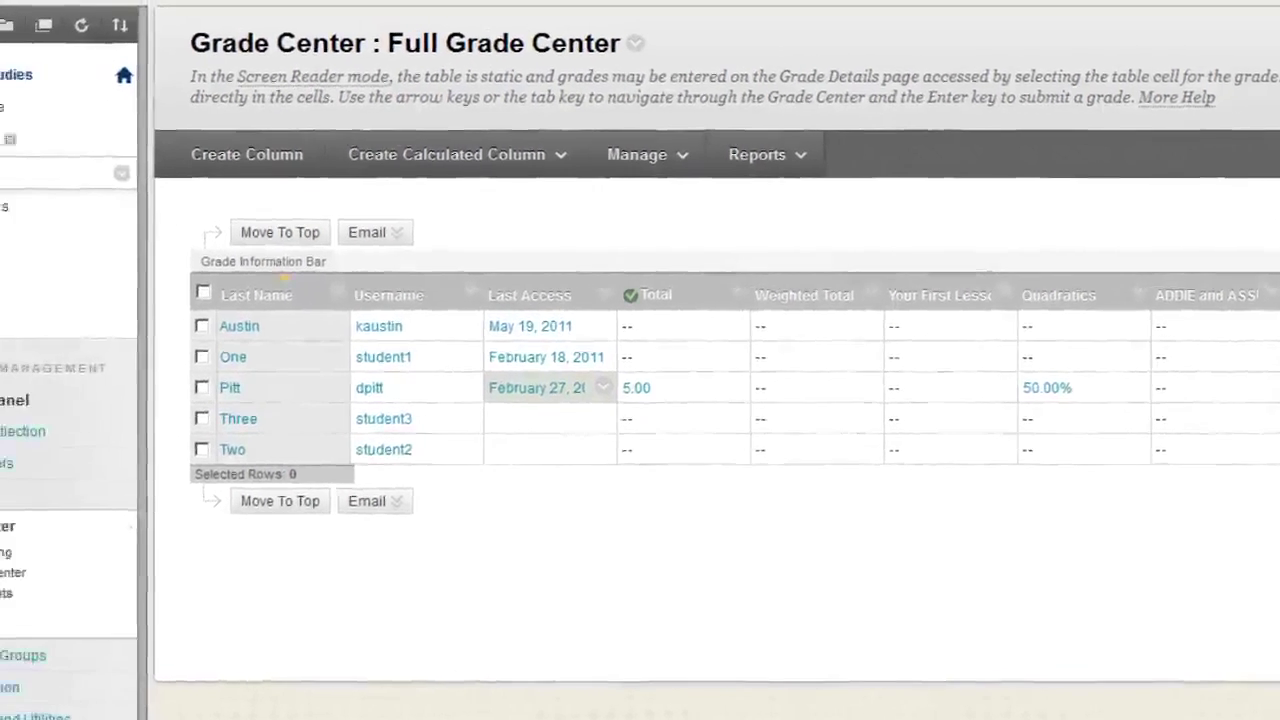
- Open the Quadratics lesson from the course content and review the grade details of the learner's 02/27/13 attempt
left_click(61, 180)
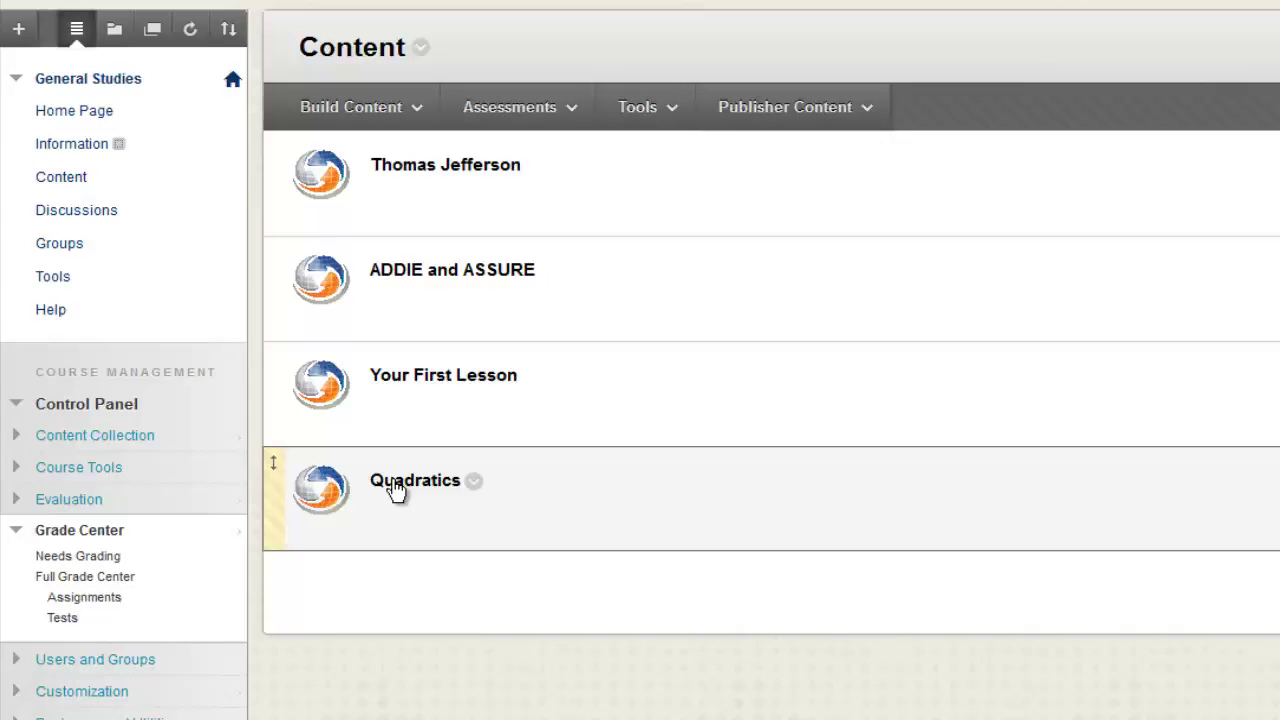
left_click(397, 488)
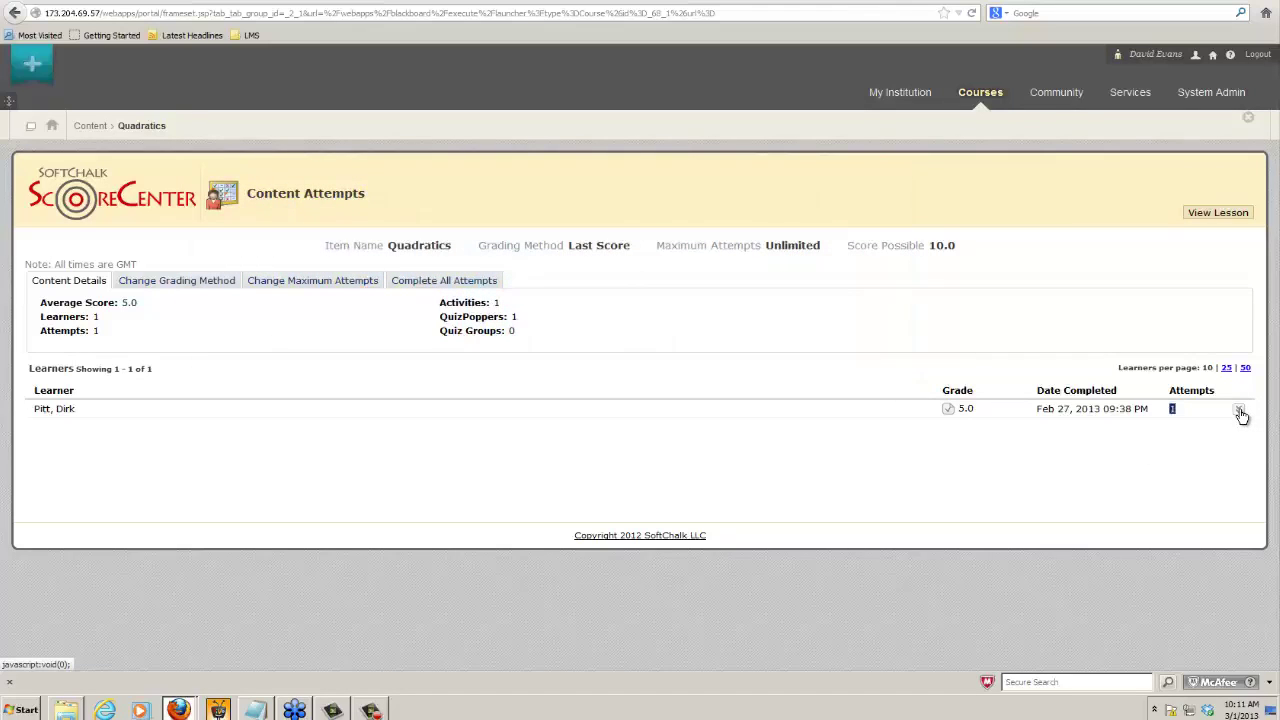
left_click(1239, 412)
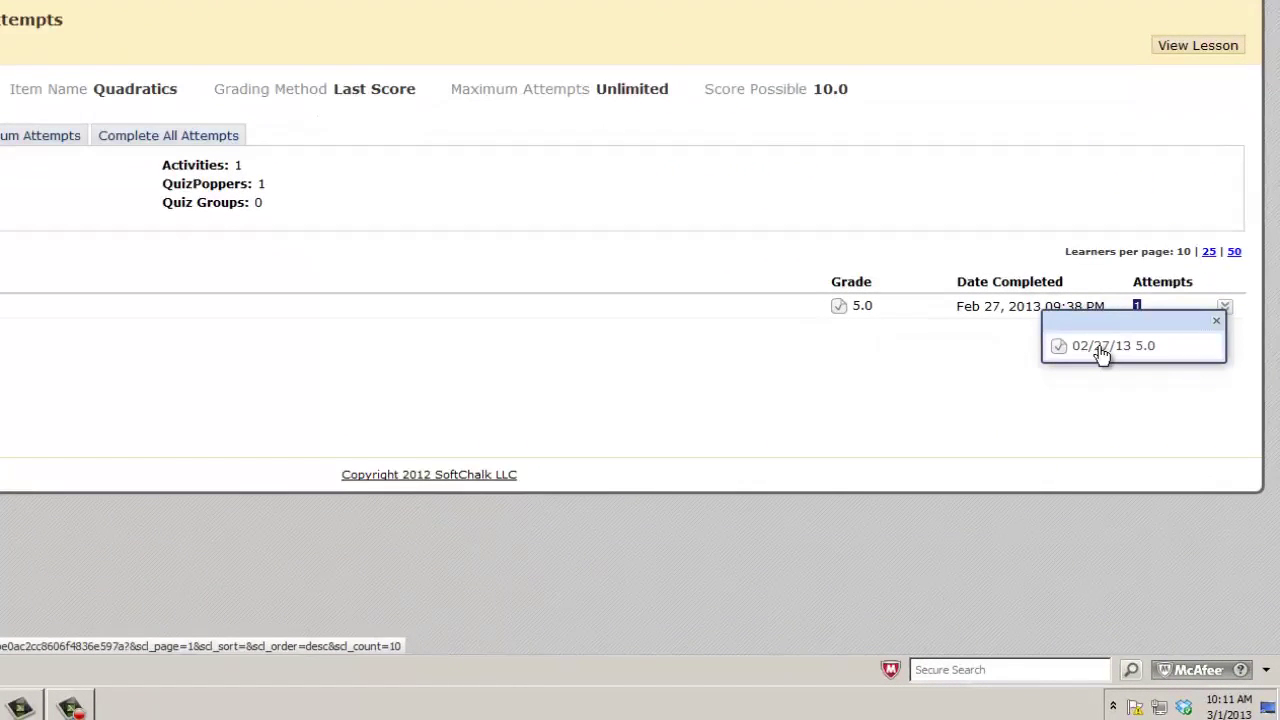
left_click(1100, 350)
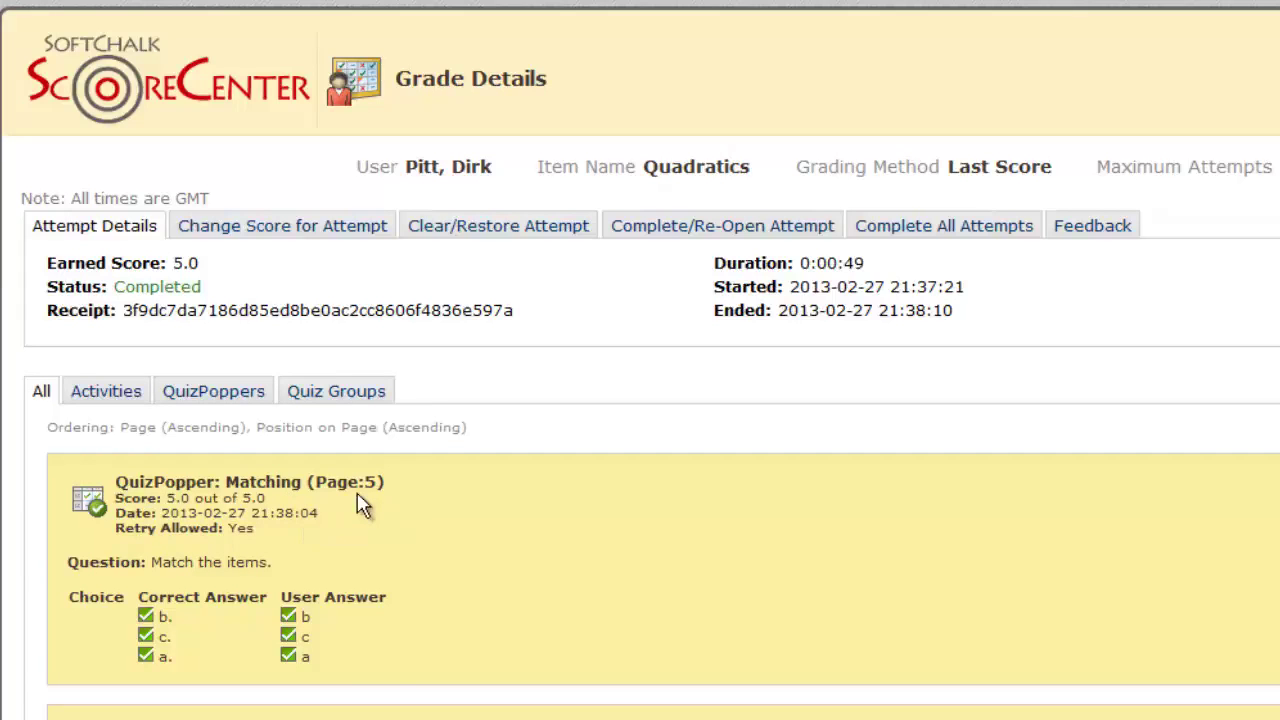
scroll(329, 650, "down", 3)
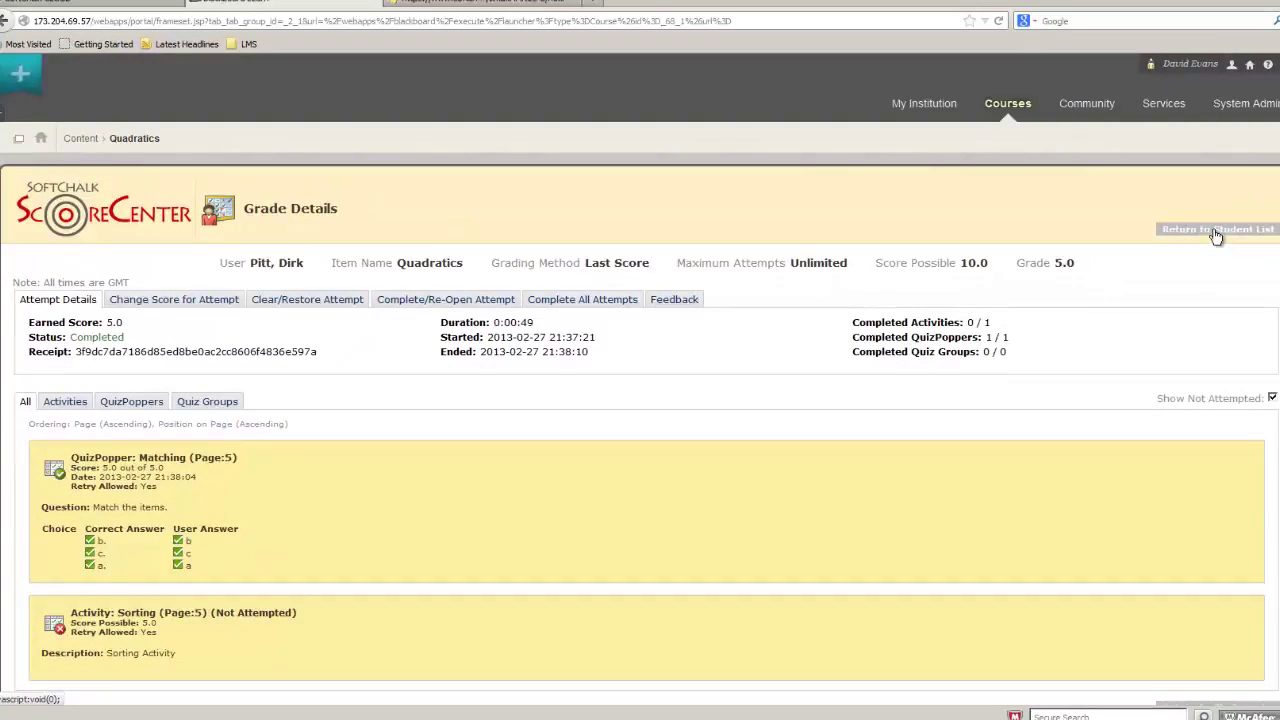
- Leave the attempt's grade details for the student list and return to the course's Content area
left_click(1216, 231)
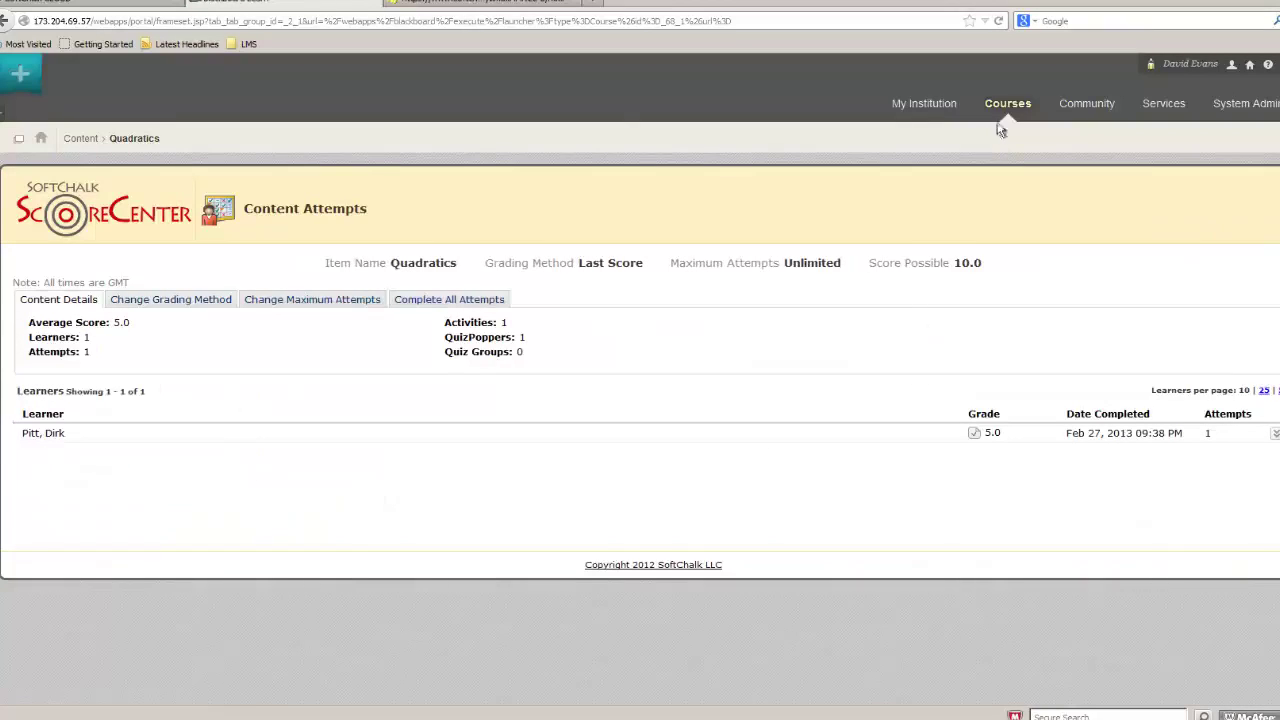
left_click(80, 138)
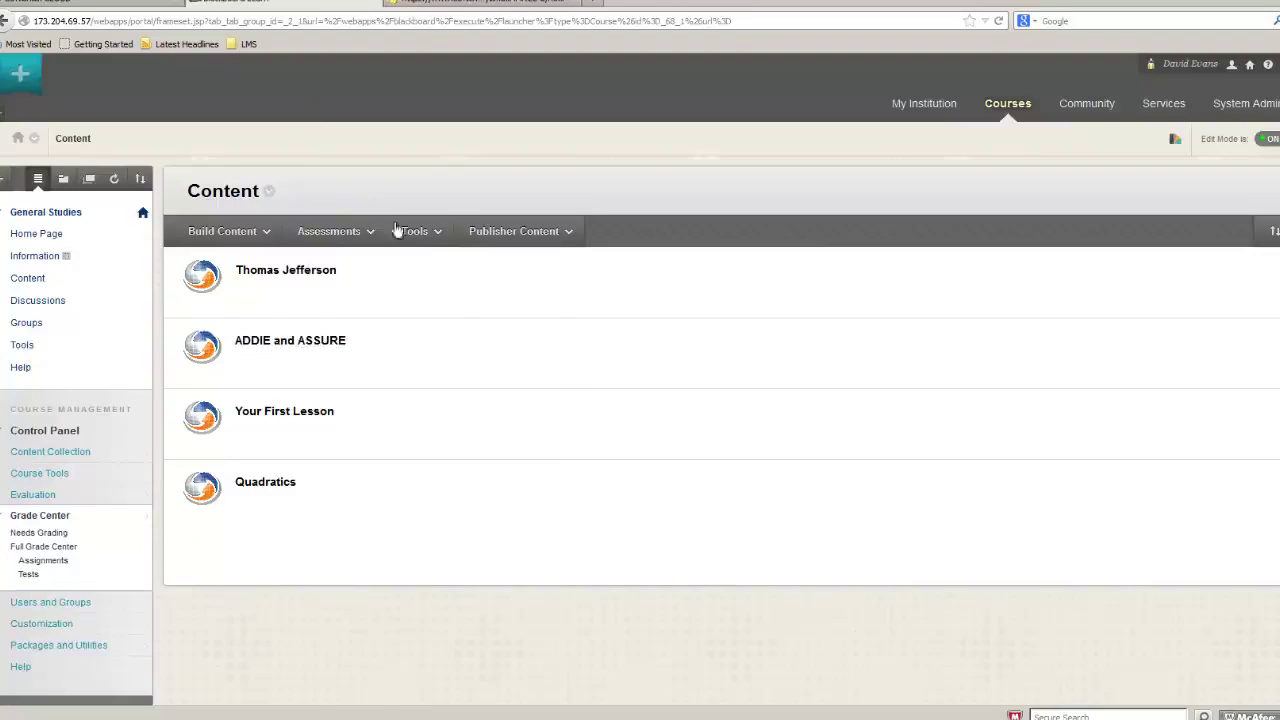
left_click(422, 234)
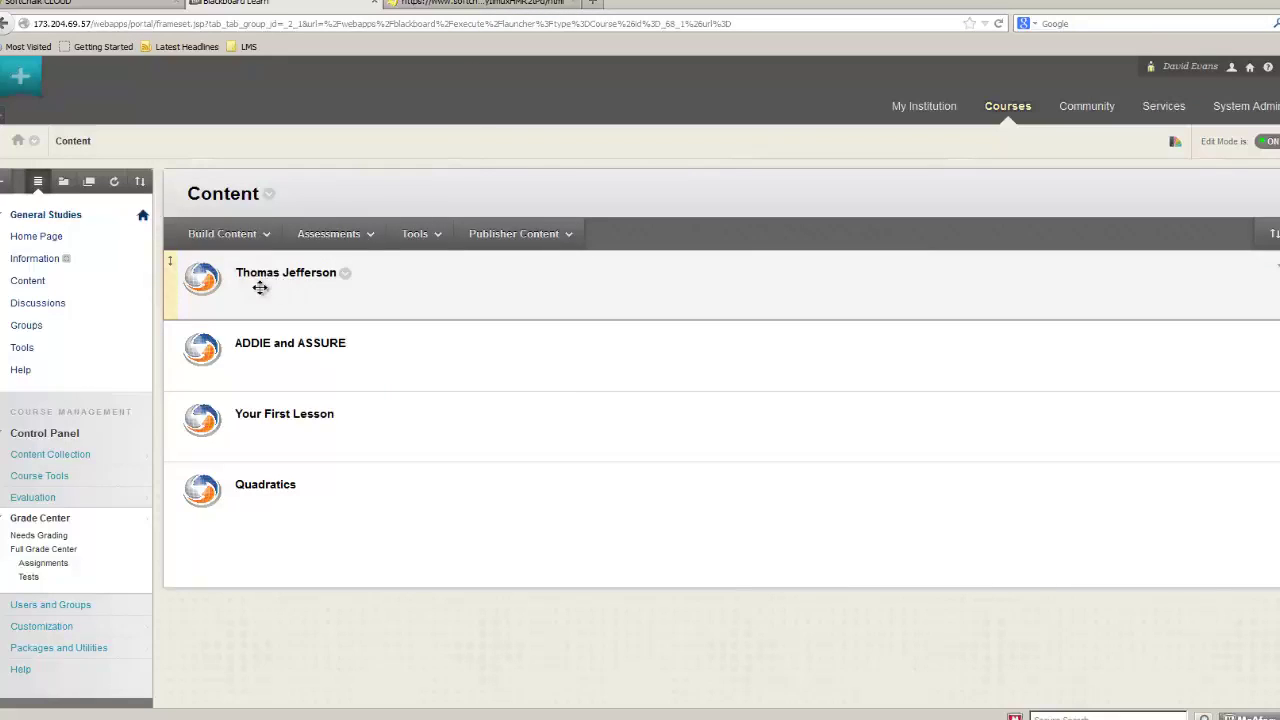
- Switch to SoftChalk Cloud and open the Thomas Jefferson lesson for editing in a maximized SoftChalk Create window
left_click(135, 8)
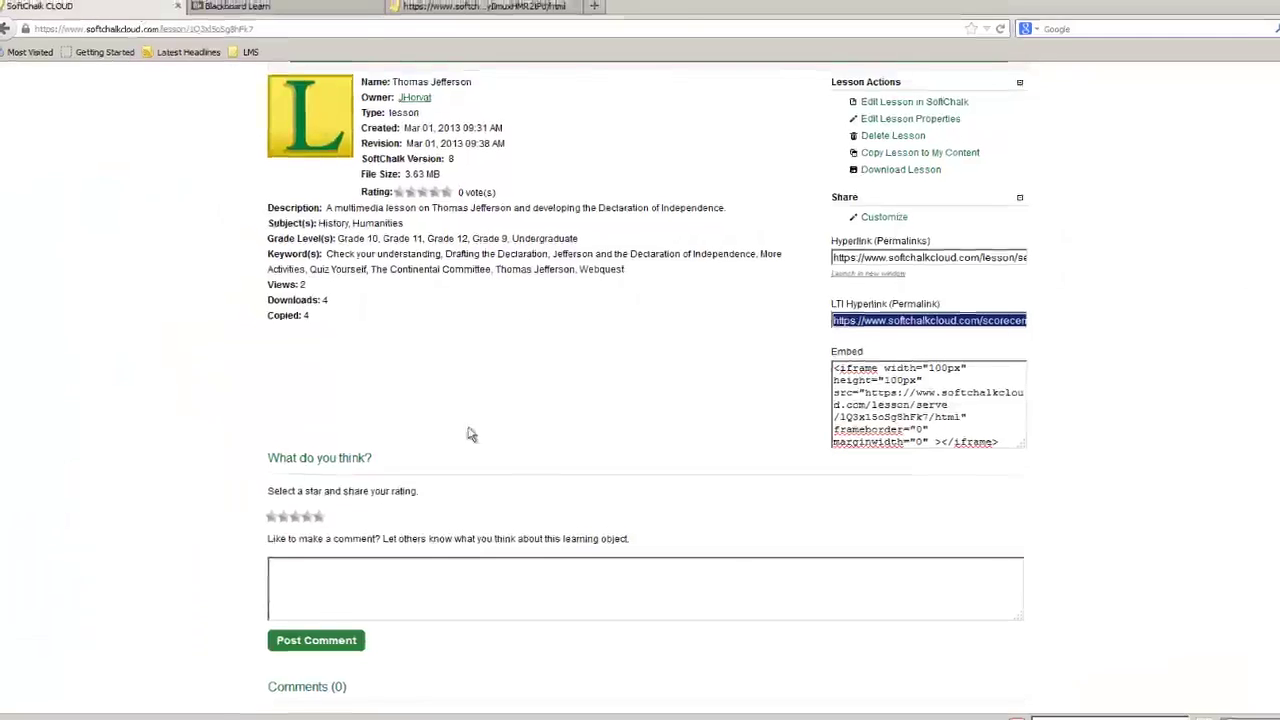
scroll(865, 272, "up", 5)
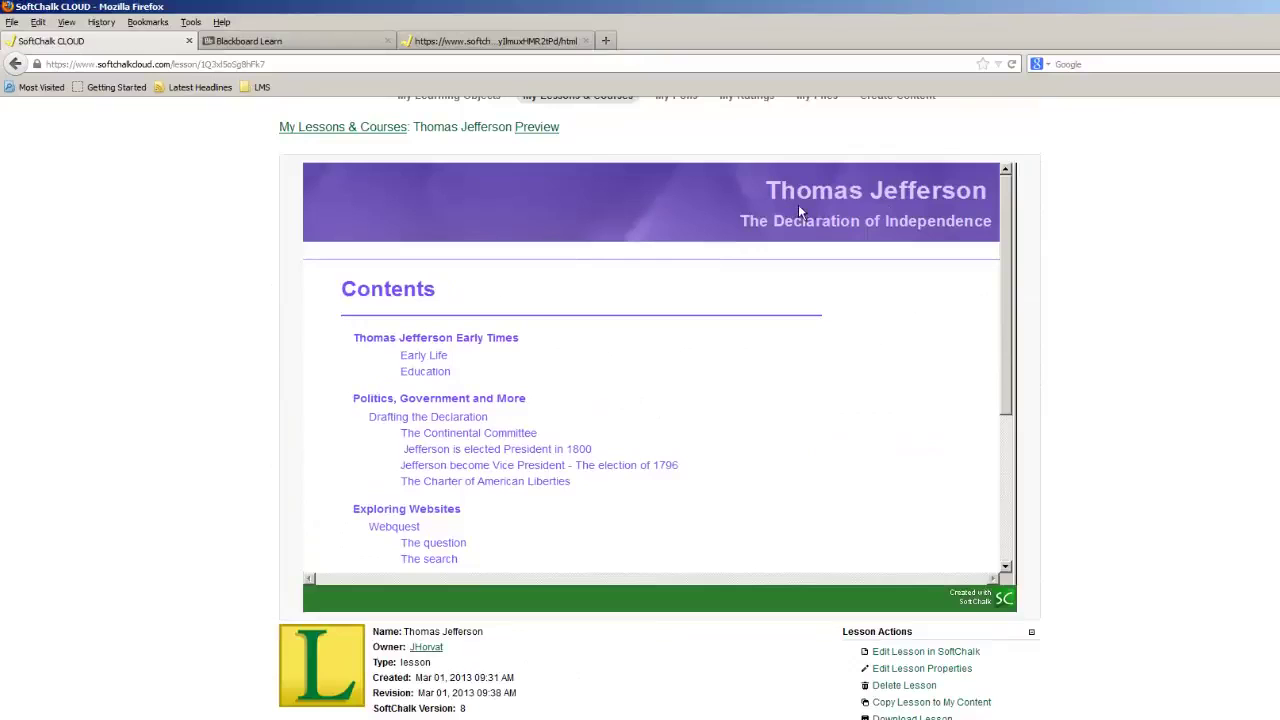
scroll(878, 364, "down", 3)
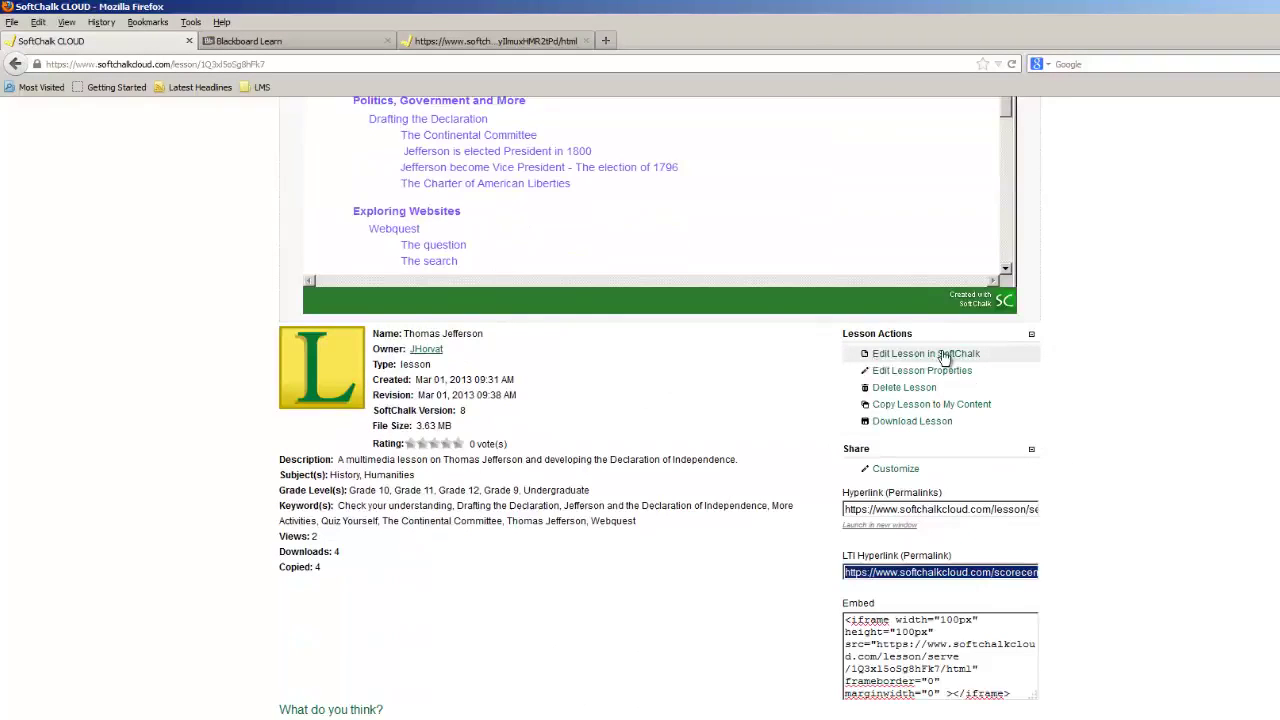
left_click(945, 354)
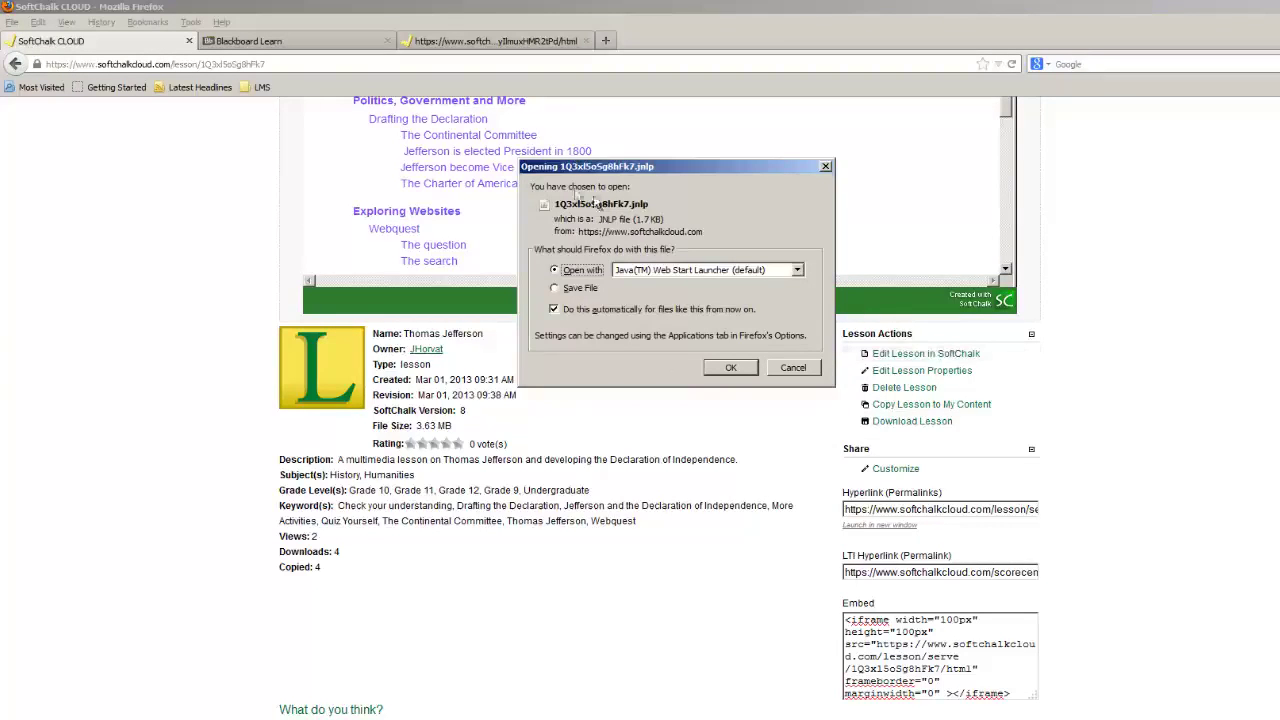
left_click(731, 368)
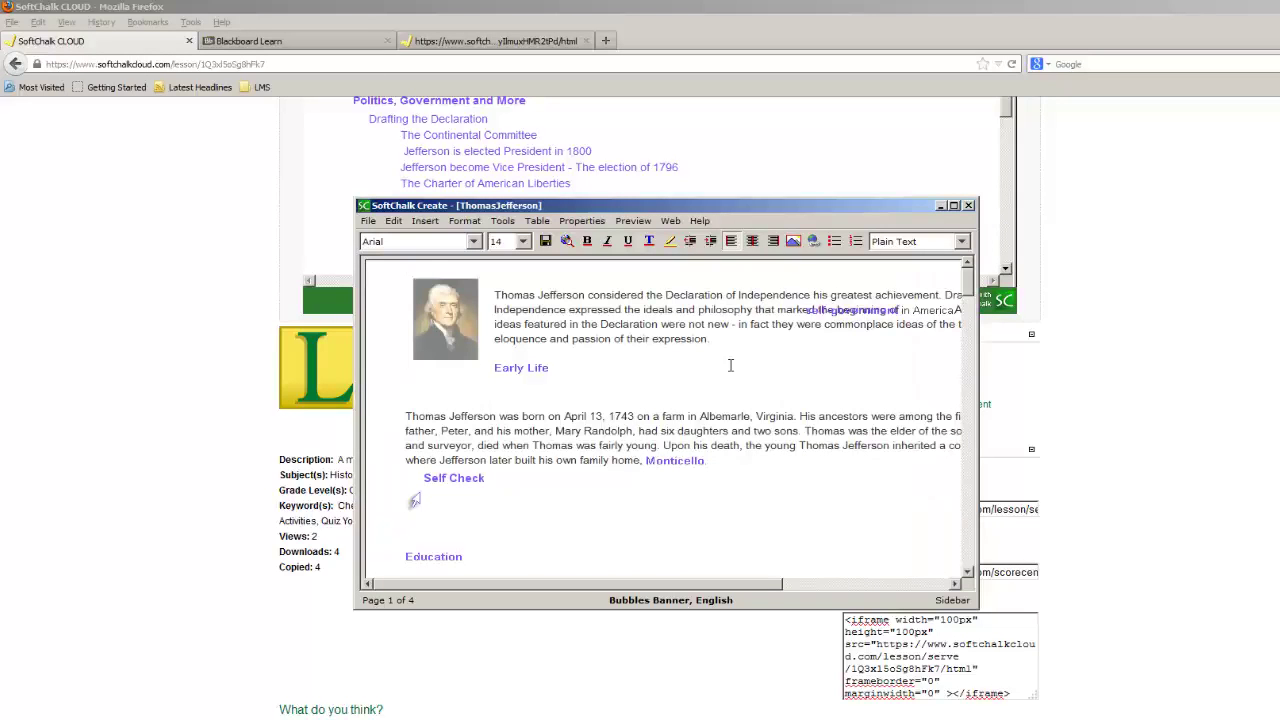
double_click(643, 209)
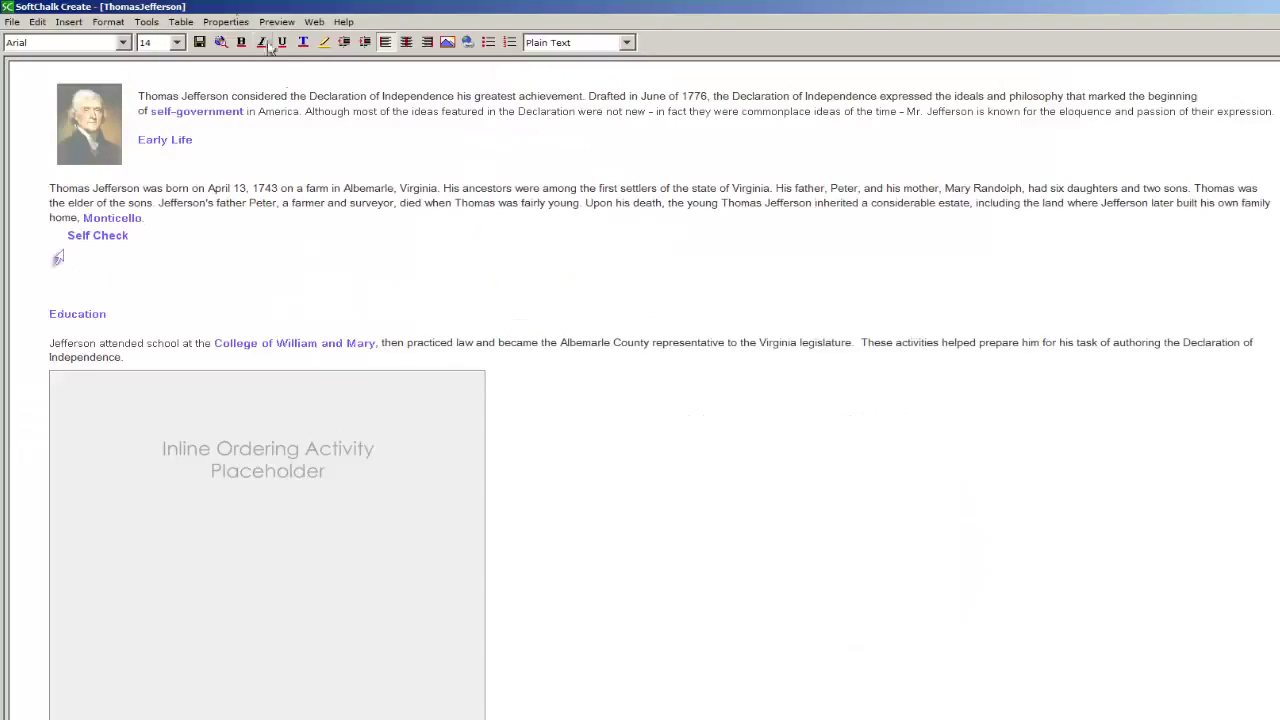
- Choose the wrld_302 personal style in the lesson's style properties
left_click(225, 21)
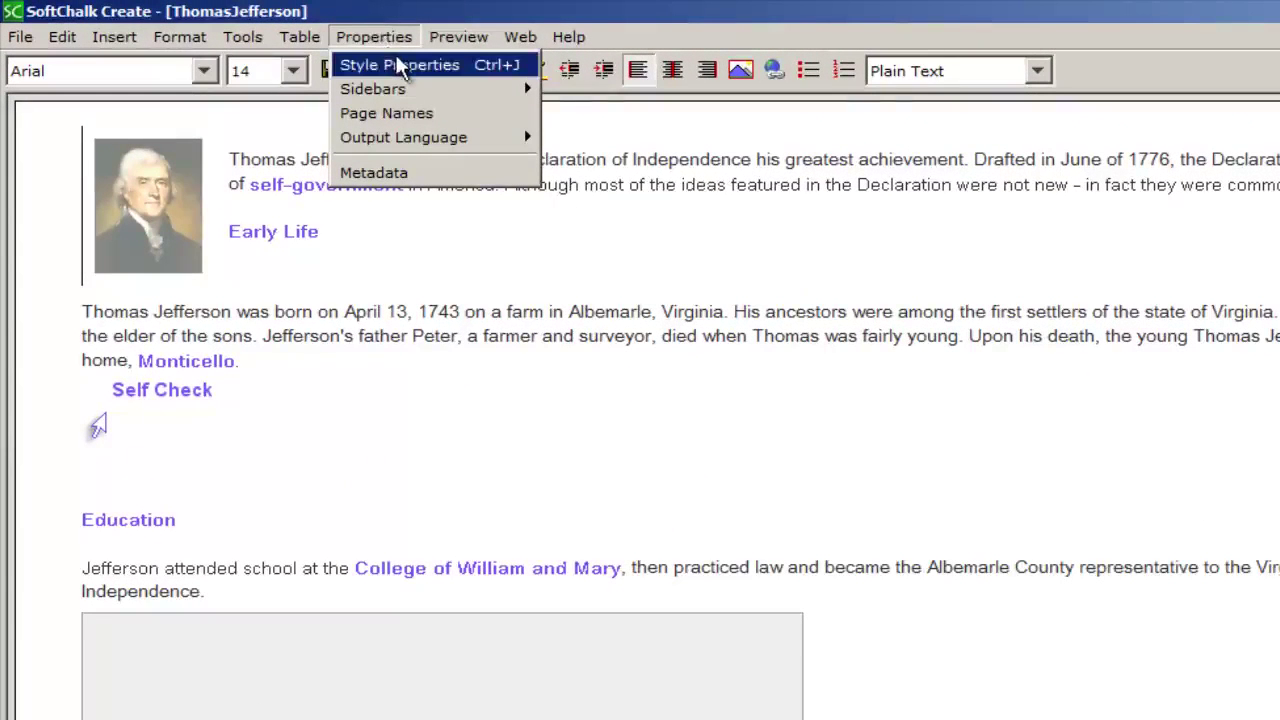
left_click(405, 65)
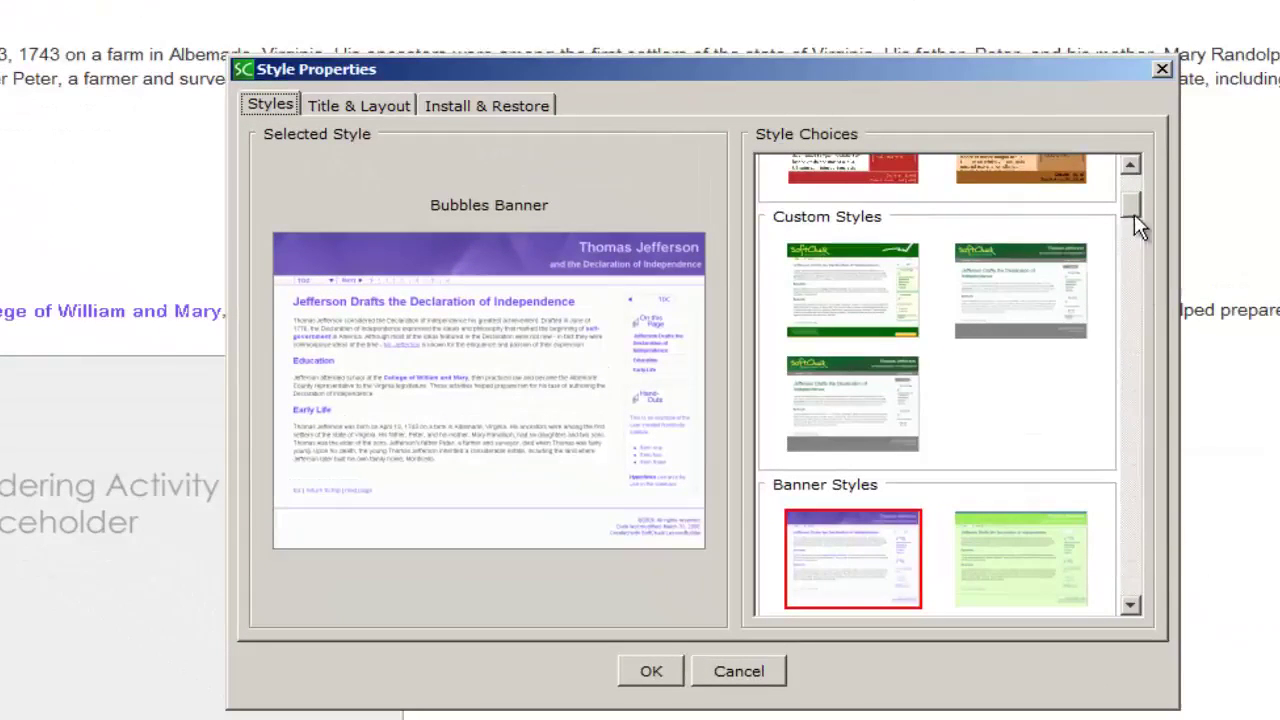
left_click_drag(1134, 214, 1134, 177)
left_click(1046, 383)
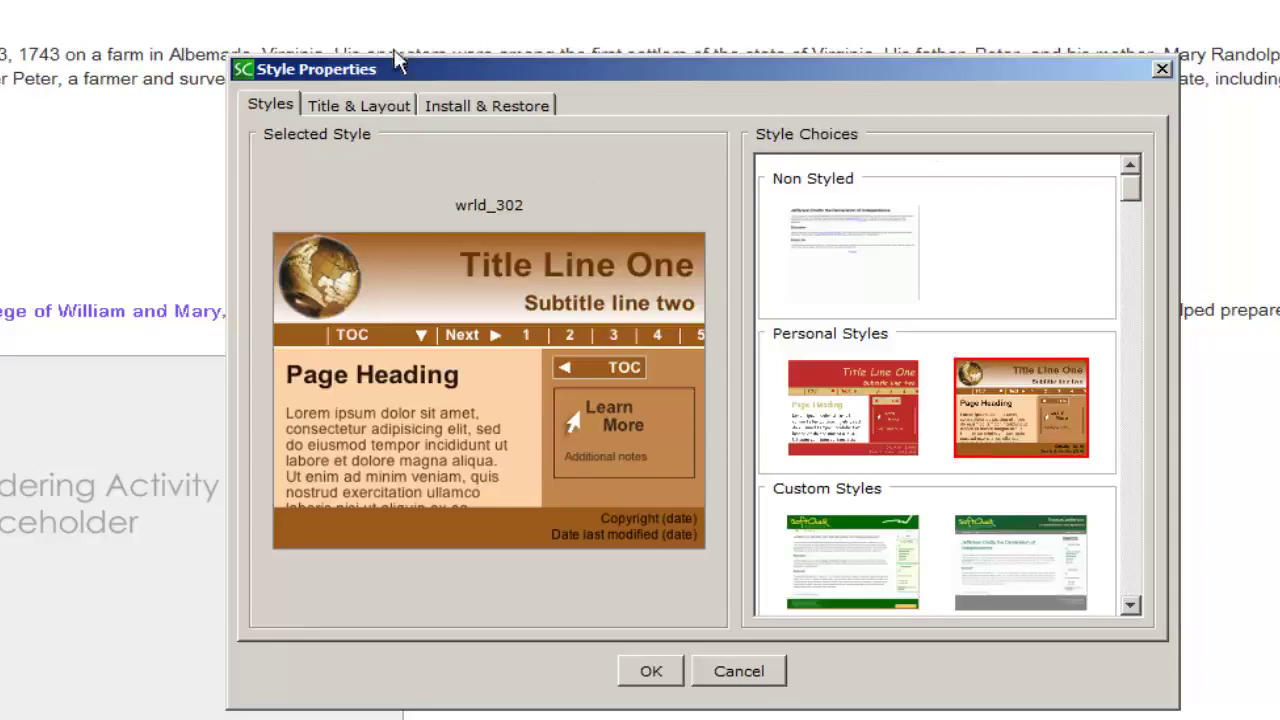
- Turn off the Table of Contents page, top dropdown menu, page numbers and On This Page sidebar, and apply the style properties
left_click(387, 105)
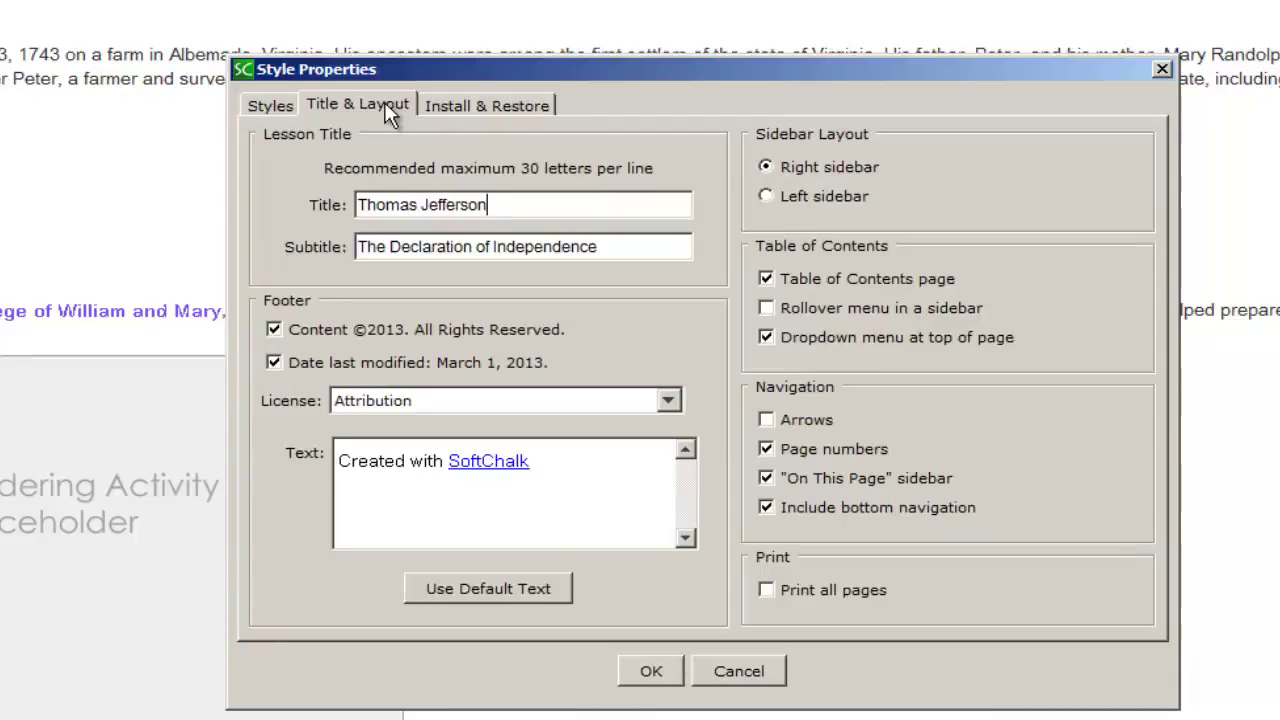
left_click(768, 280)
left_click(768, 336)
left_click(768, 449)
left_click(768, 478)
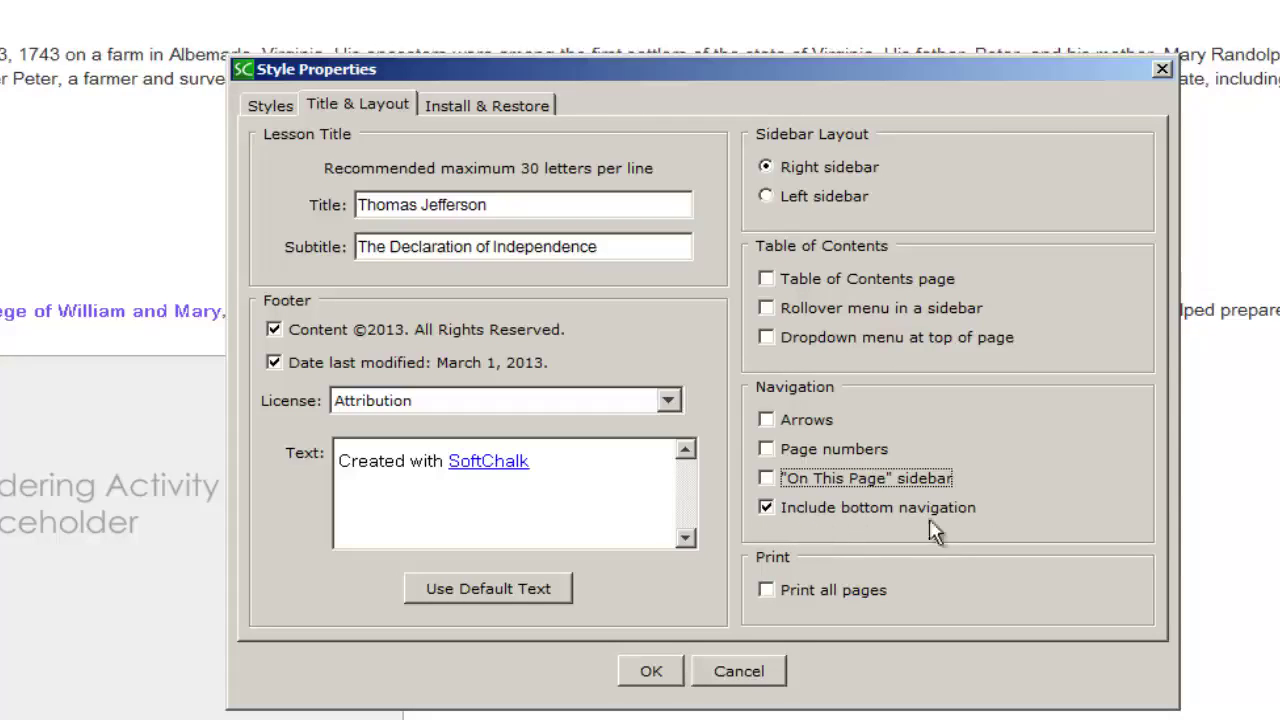
left_click(651, 673)
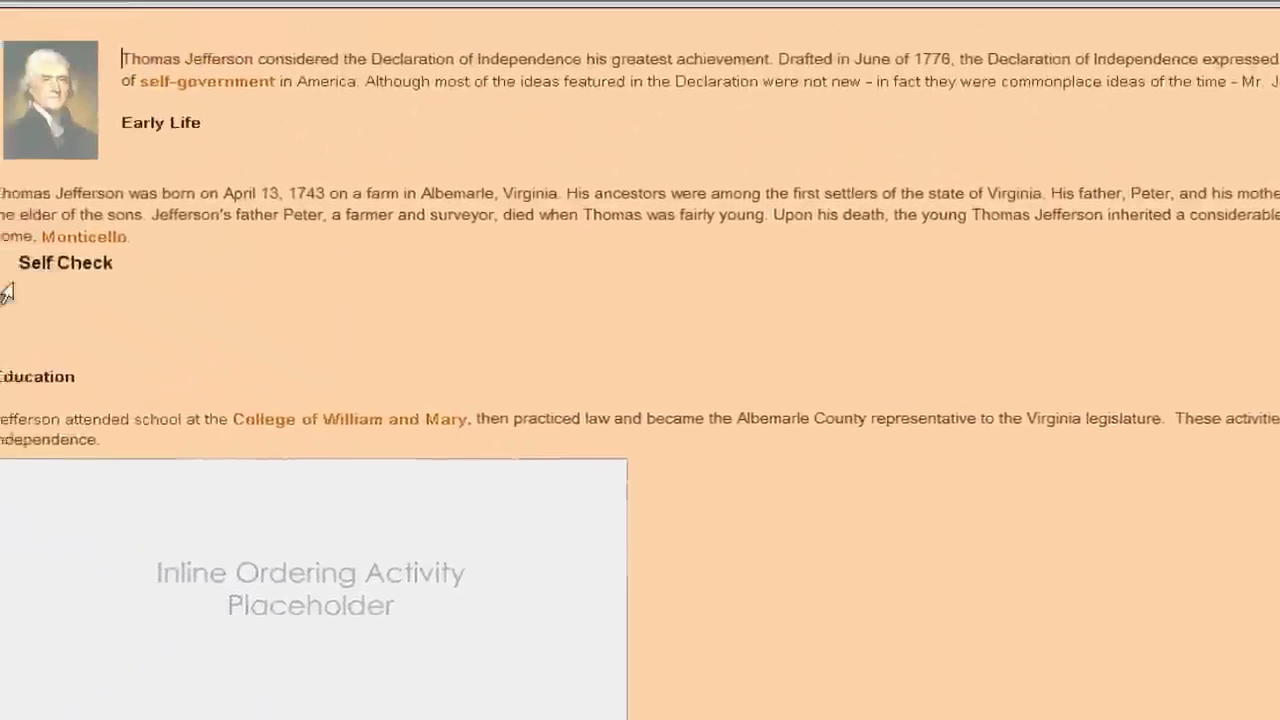
- Cut the whitehouse.gov tj3.html link from the list under "Go to his biography at"
scroll(83, 325, "down", 10)
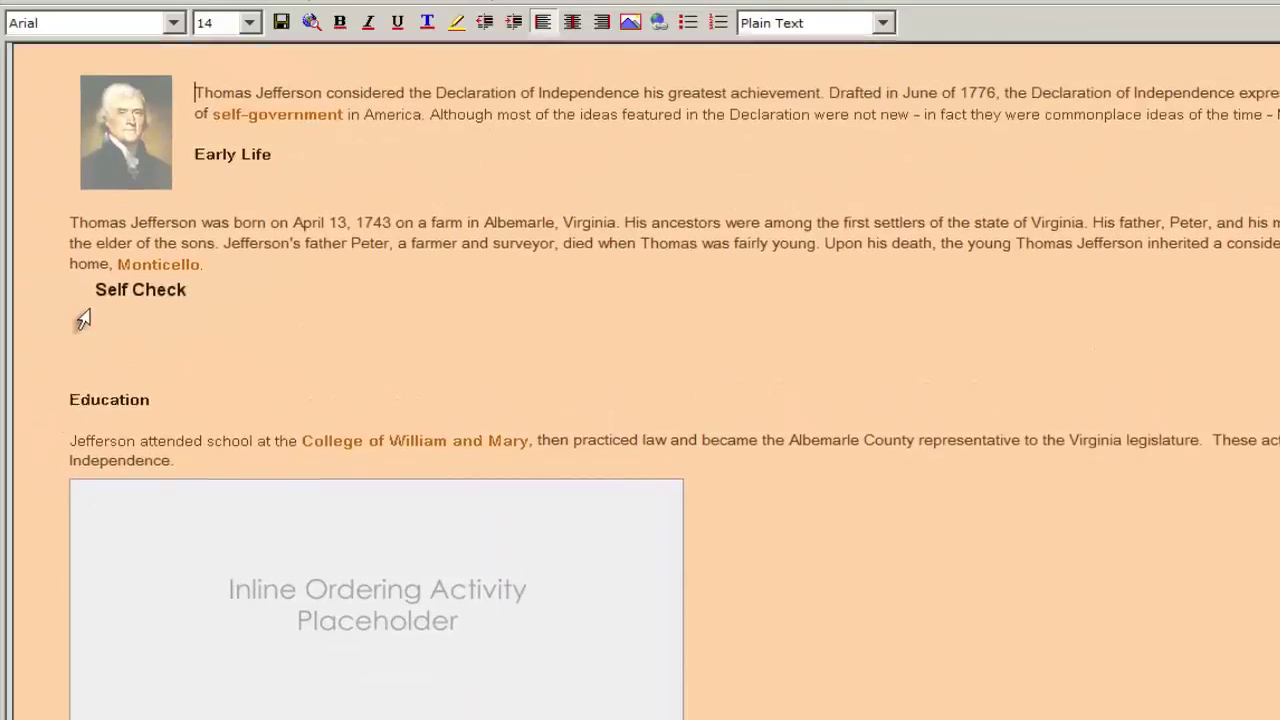
scroll(640, 380, "down", 20)
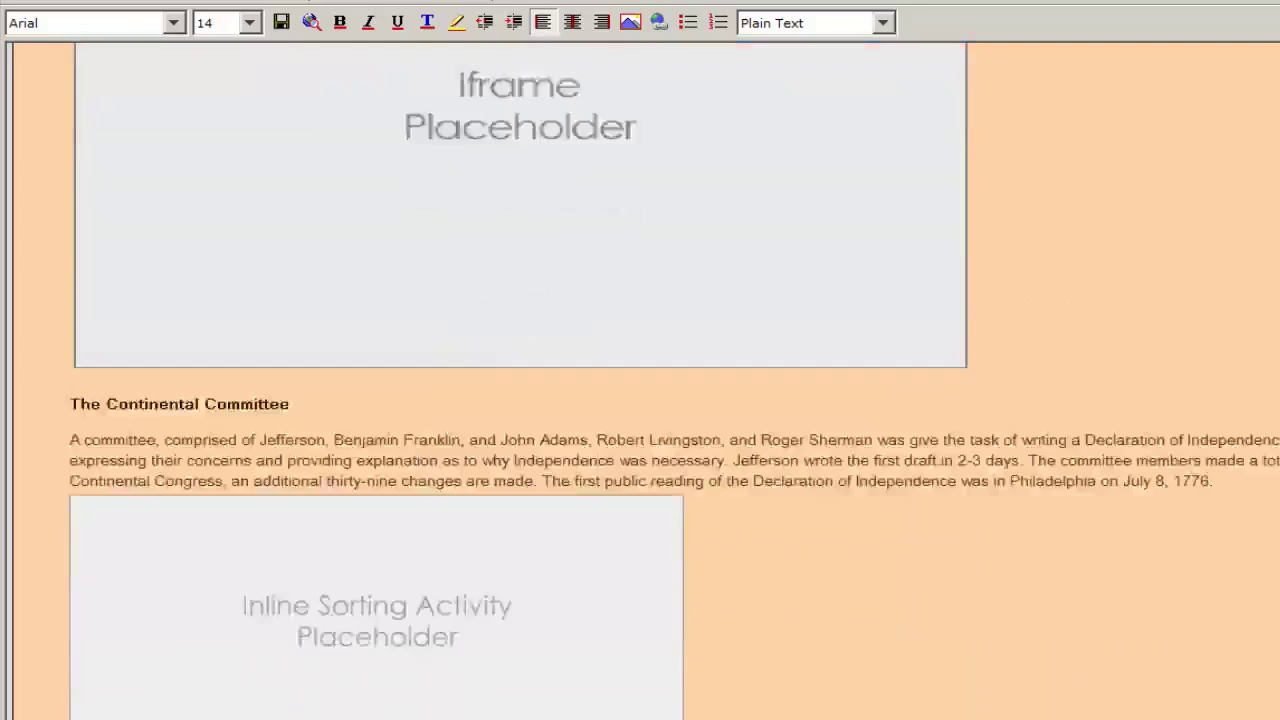
scroll(640, 380, "down", 5)
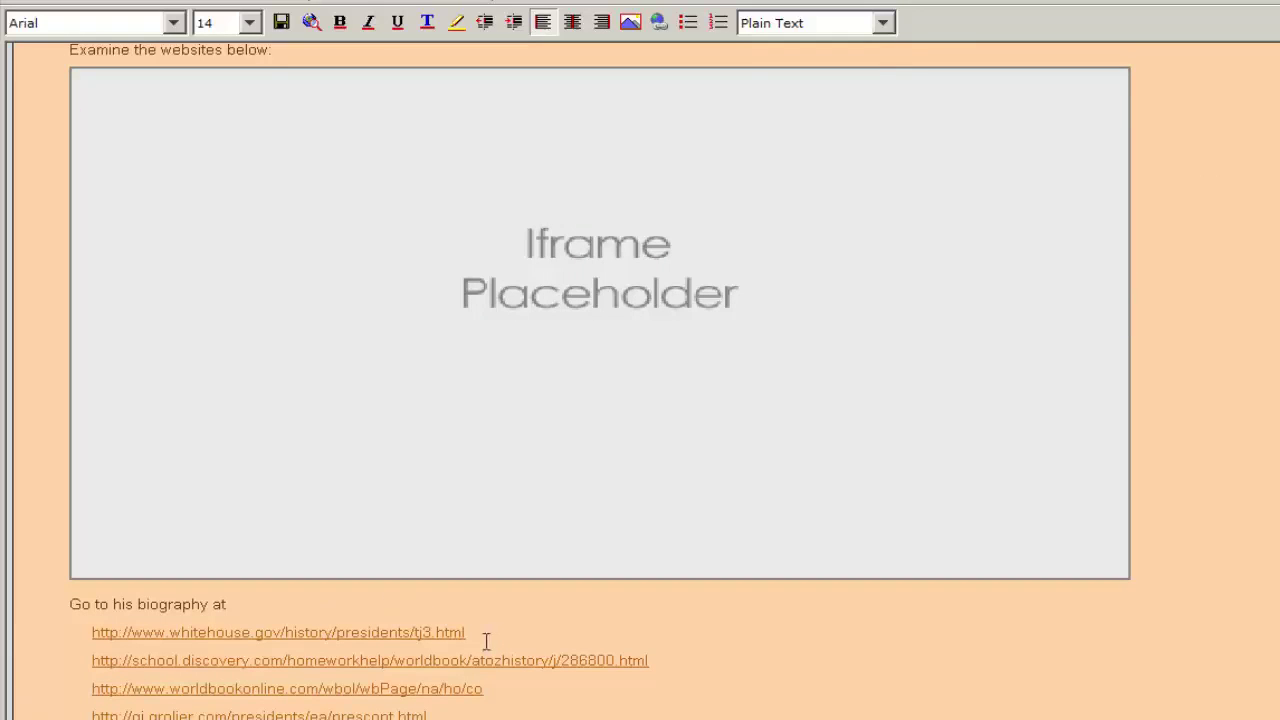
left_click_drag(471, 634, 90, 643)
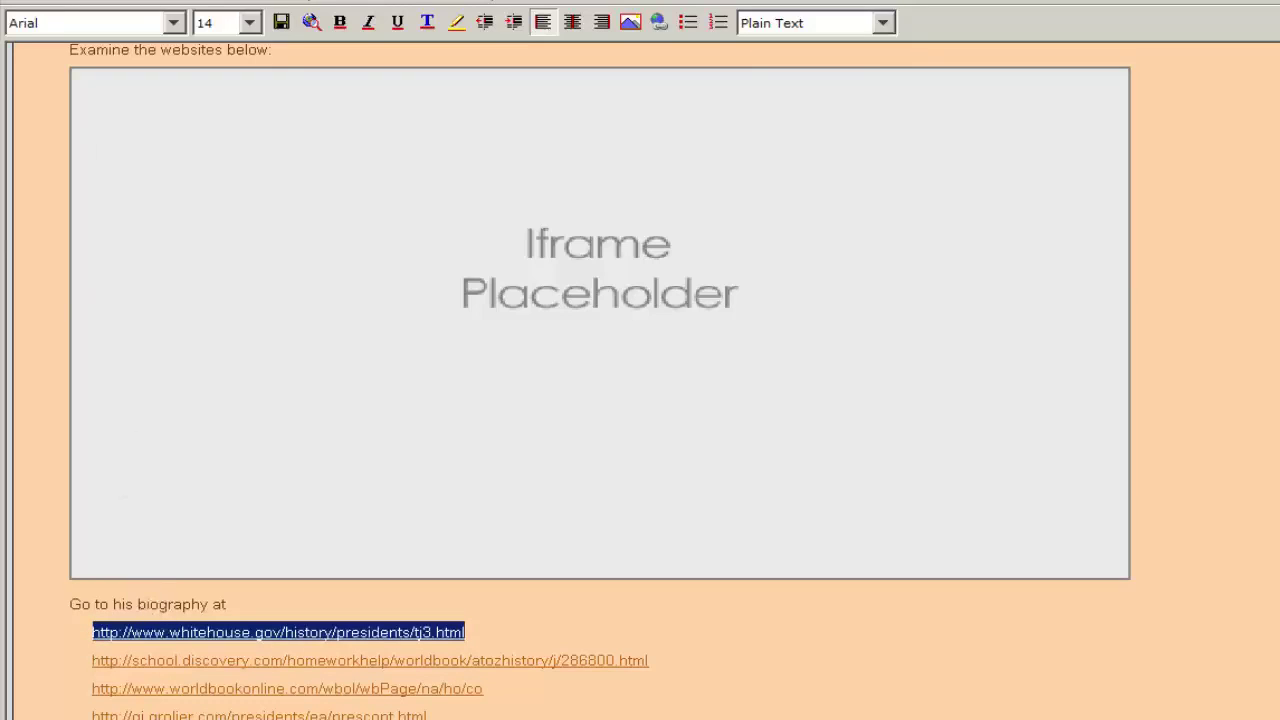
left_click(51, 4)
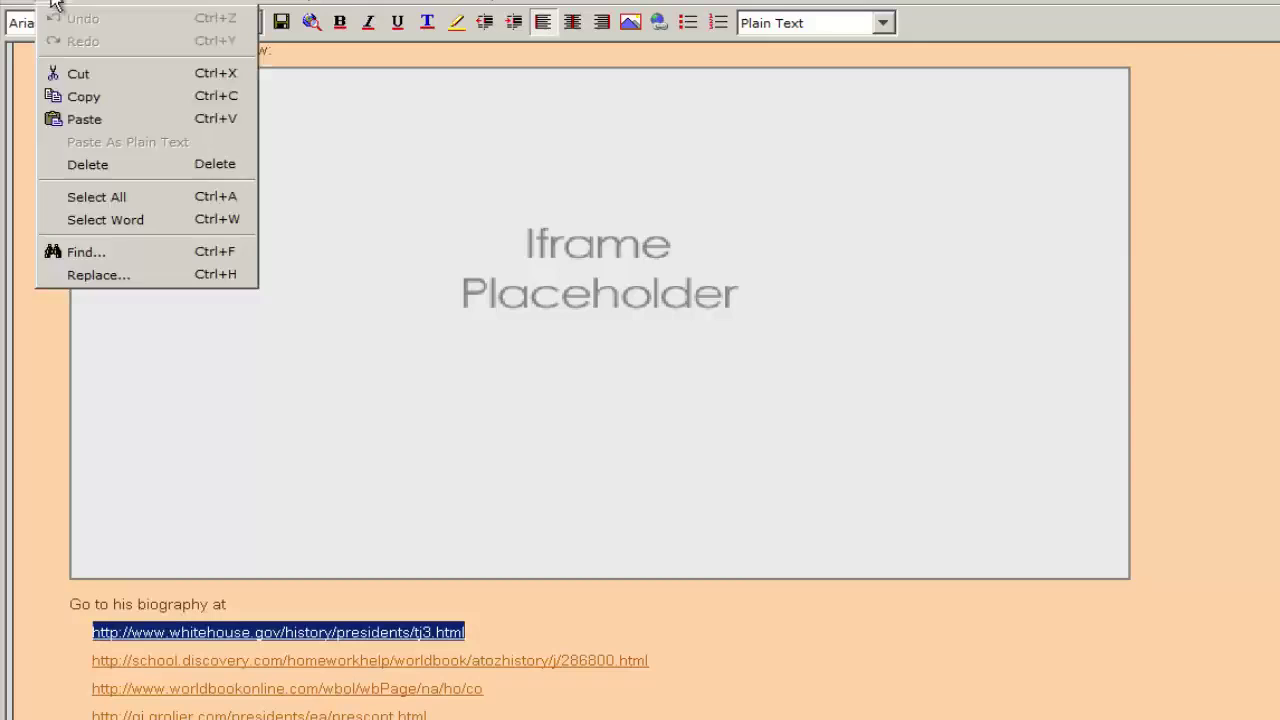
left_click(77, 74)
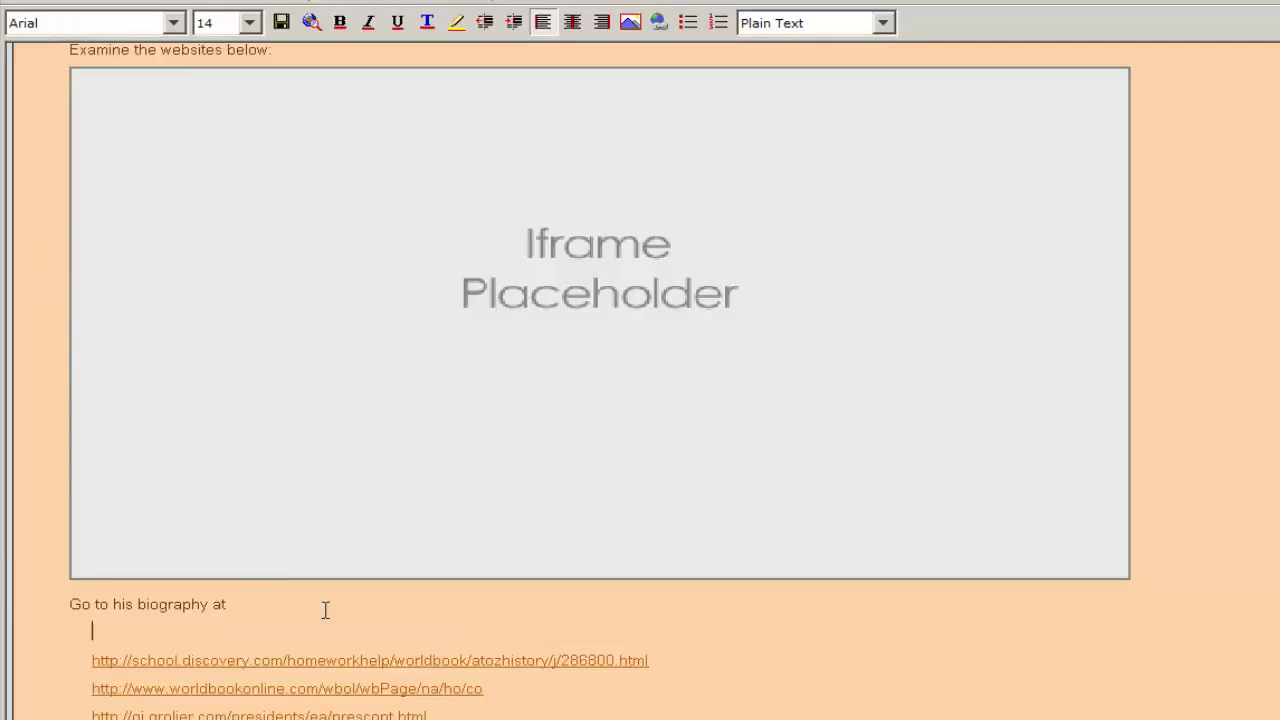
- Insert an iframe in place of the cut link, using the whitehouse.gov address, 800 wide and 450 high
left_click(97, 31)
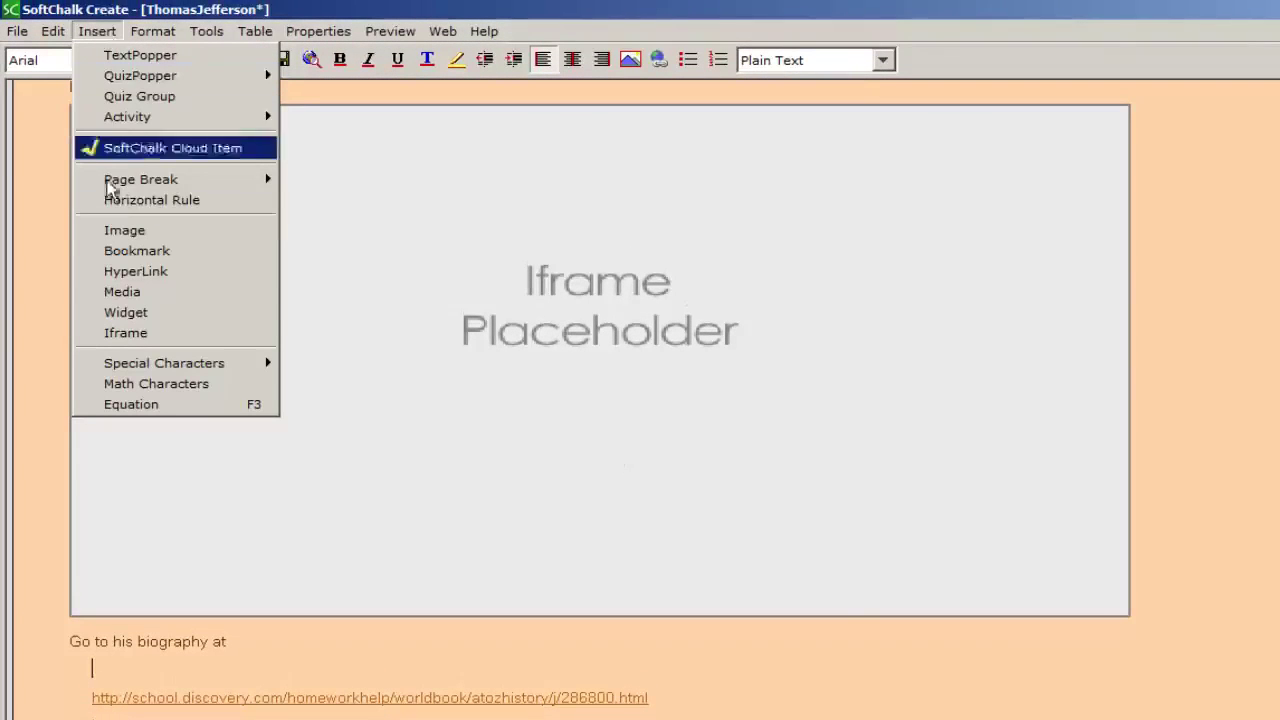
left_click(125, 333)
left_click(883, 545)
key("ctrl+v")
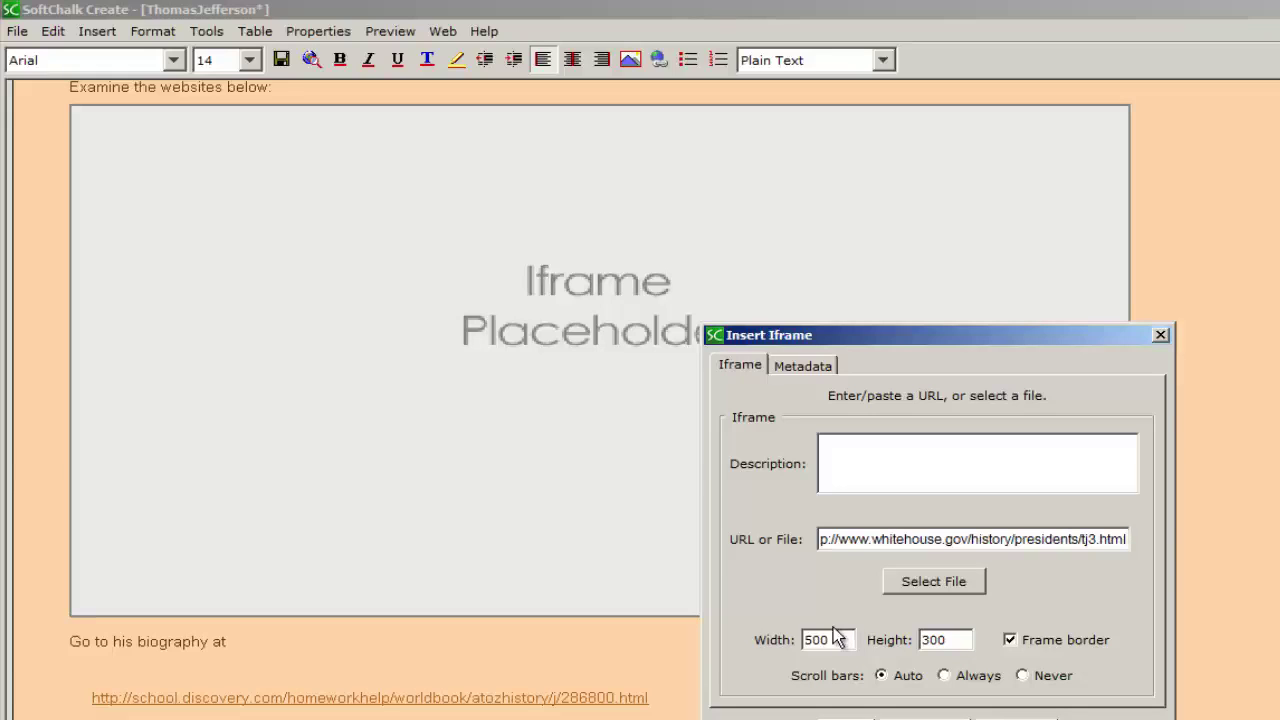
left_click_drag(841, 636, 759, 645)
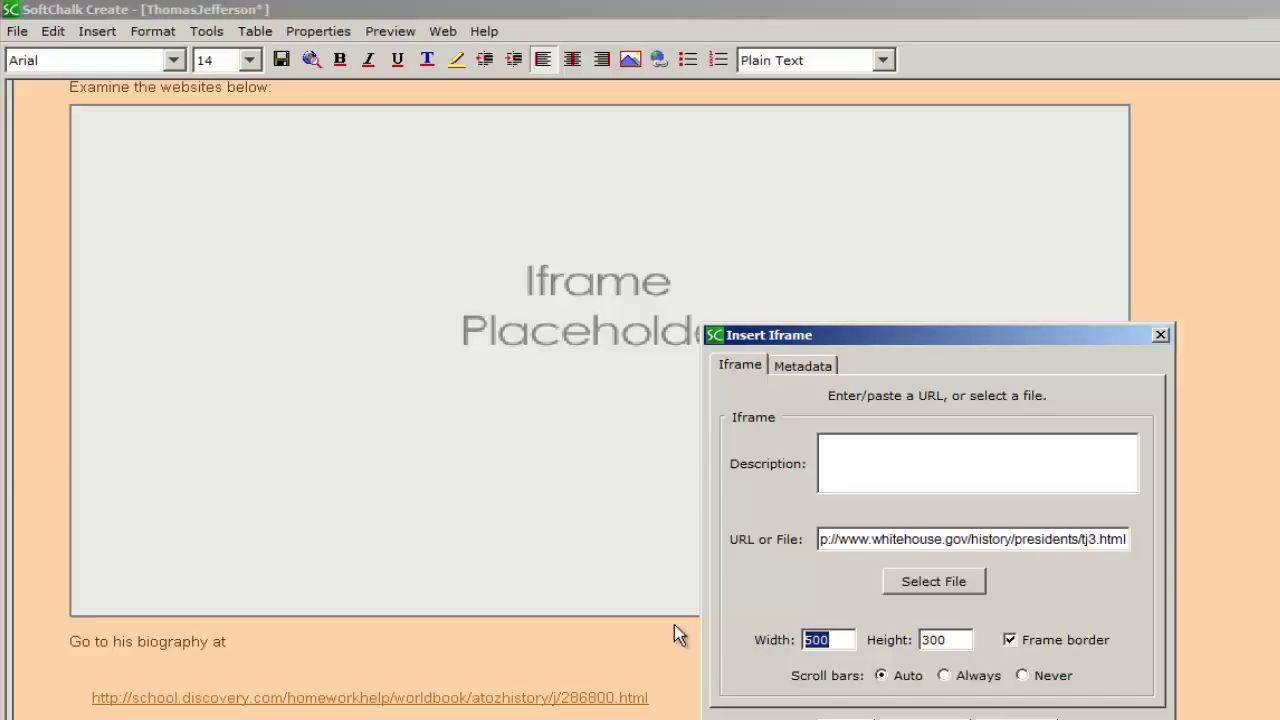
type("800")
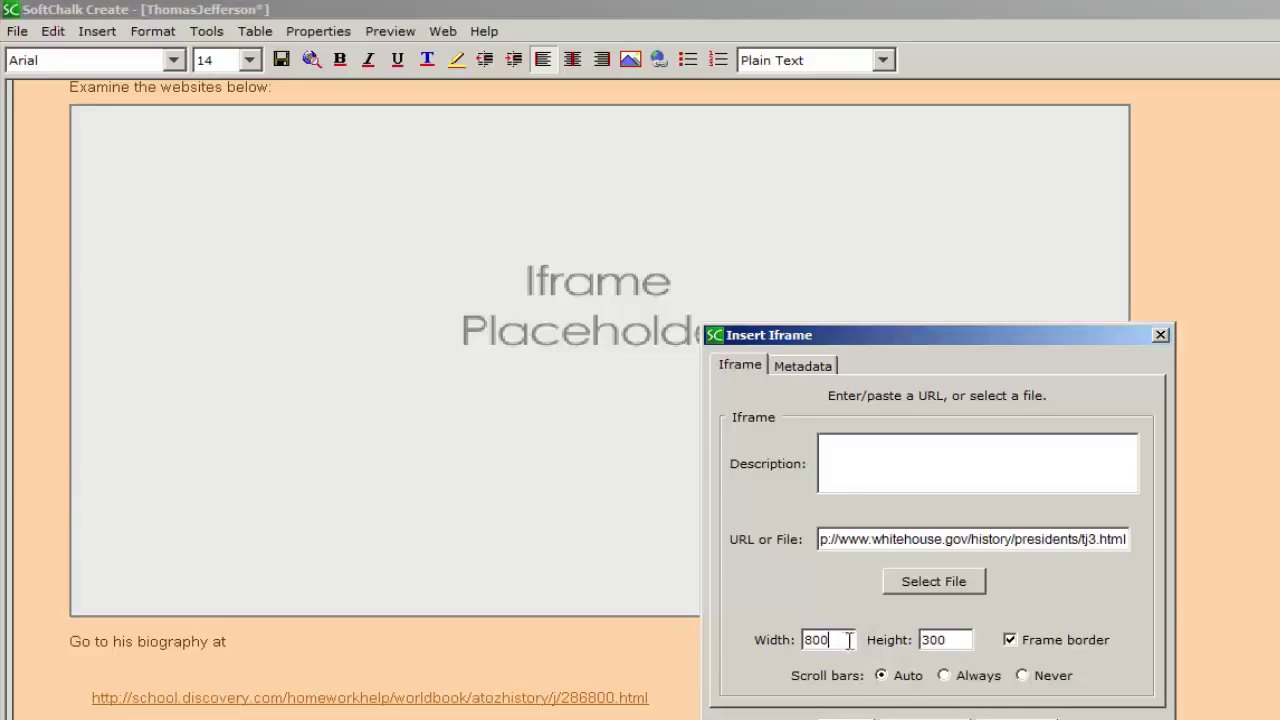
left_click_drag(955, 640, 895, 640)
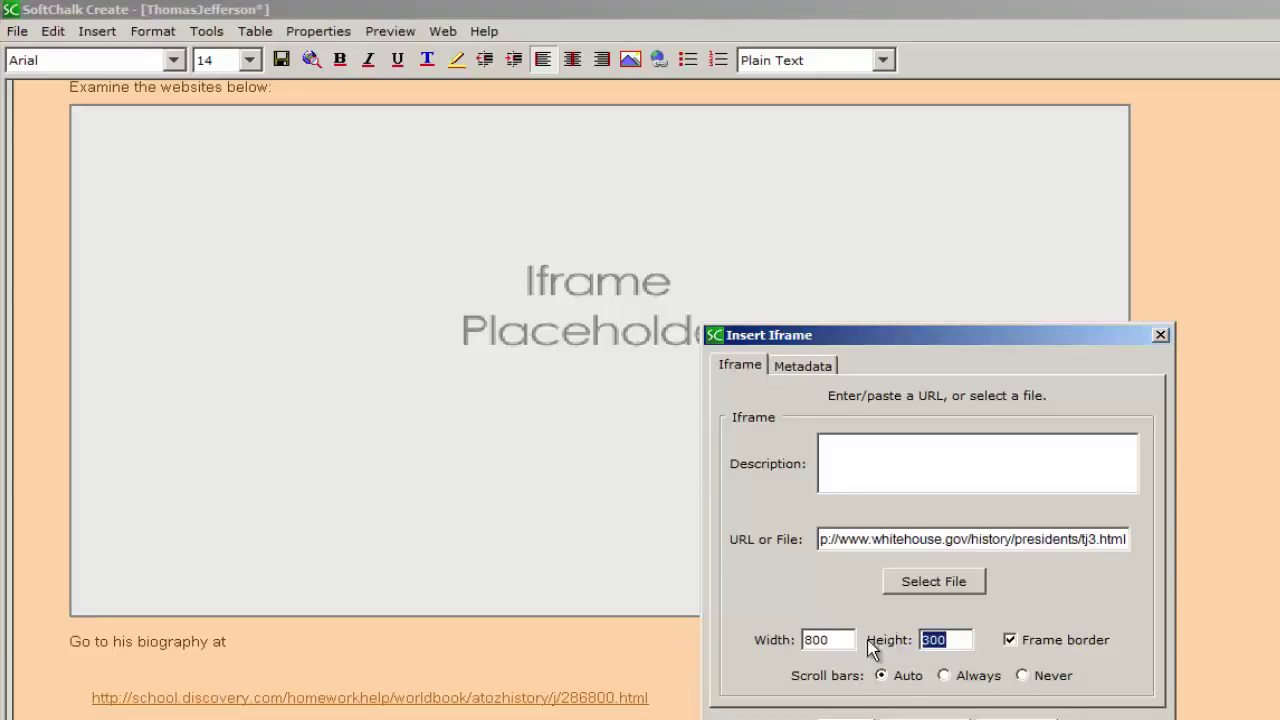
type("450")
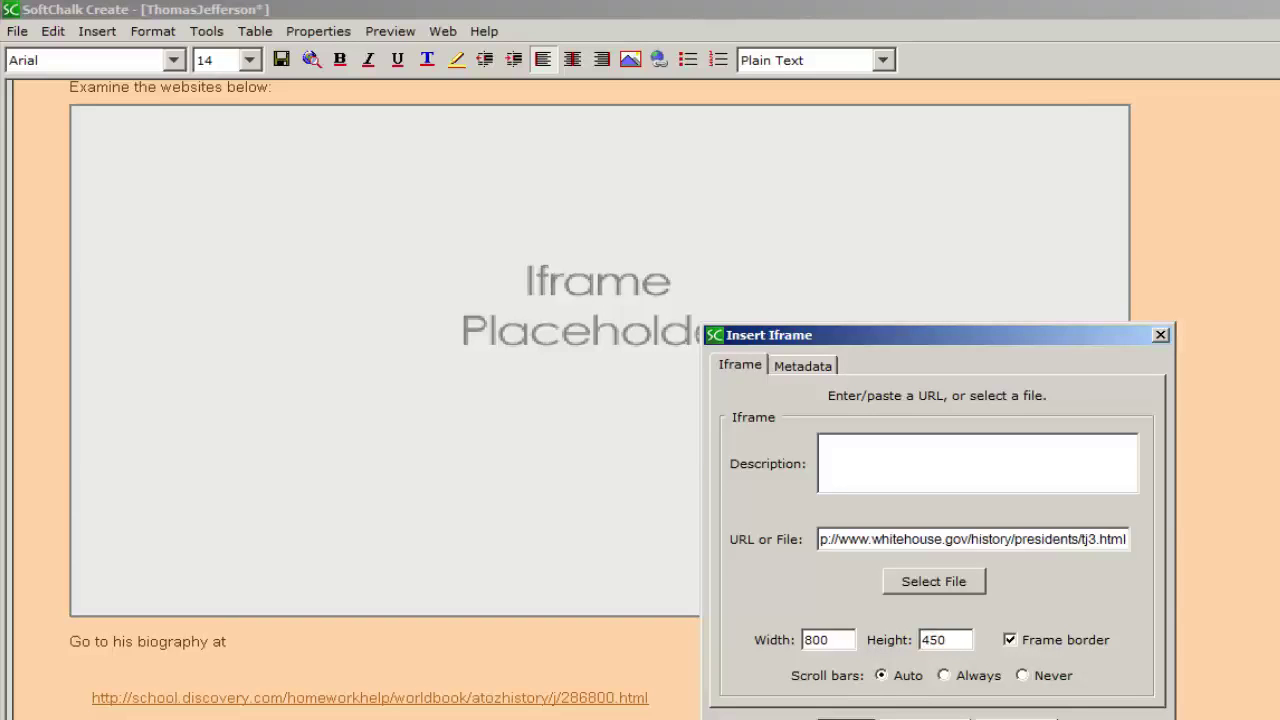
left_click(845, 716)
- Save the lesson to SoftChalk Cloud, replacing the existing Thomas Jefferson item in My Lessons & Courses
scroll(837, 671, "down", 5)
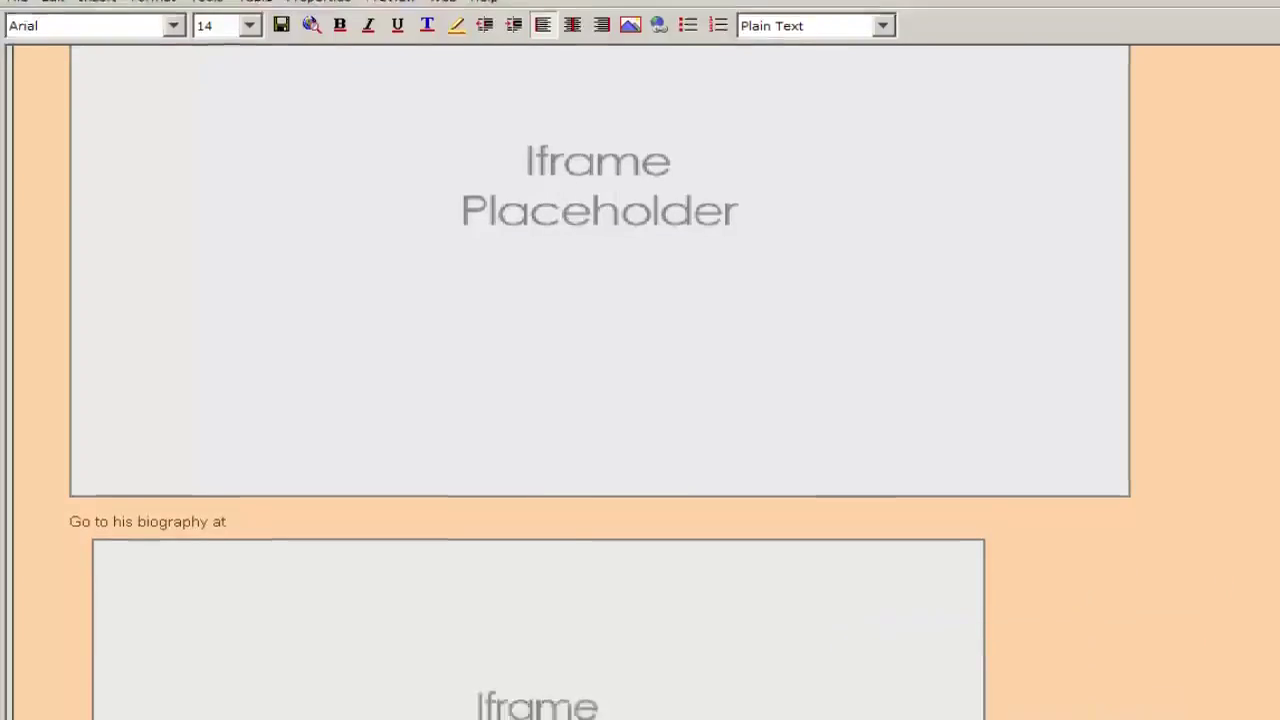
scroll(600, 400, "down", 2)
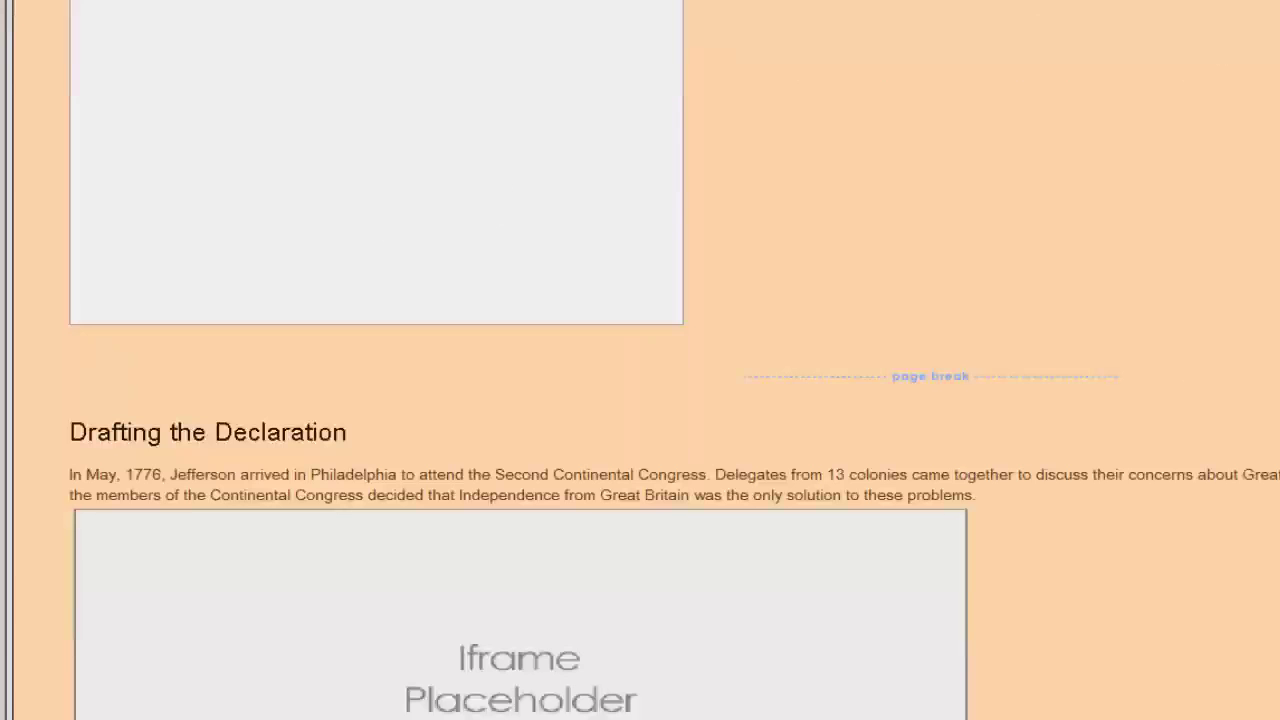
scroll(83, 103, "up", 8)
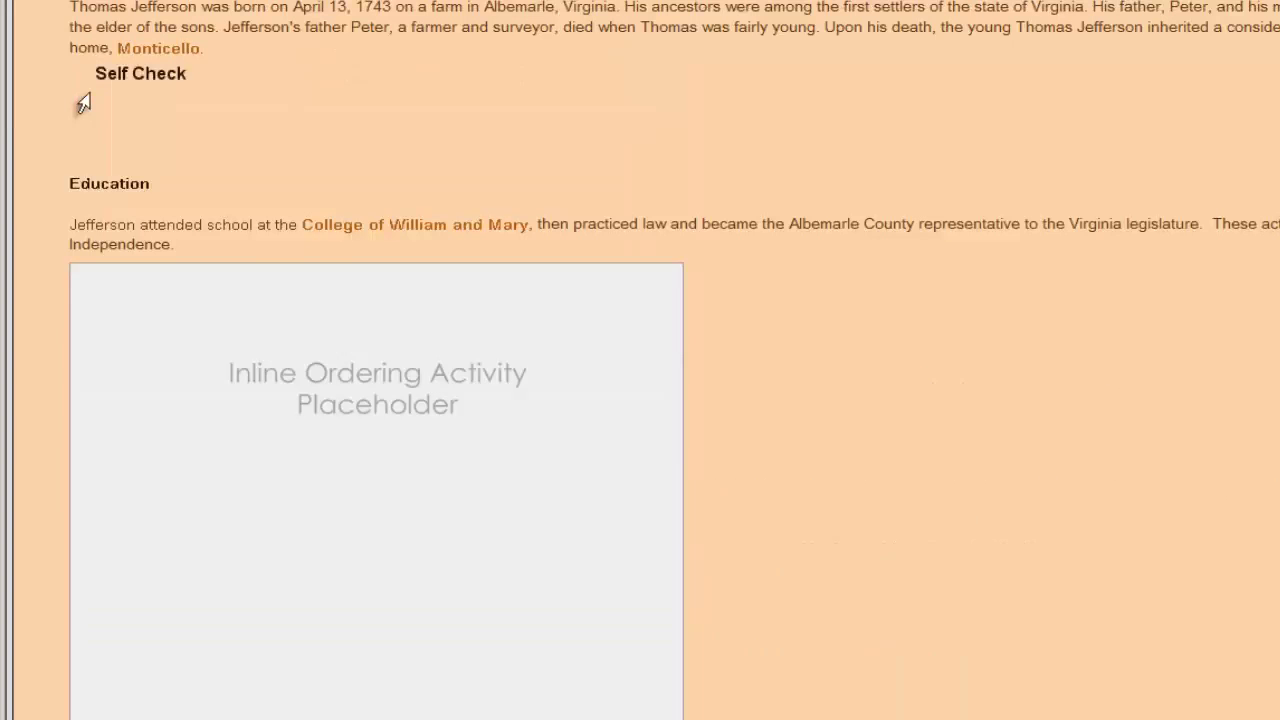
left_click(17, 51)
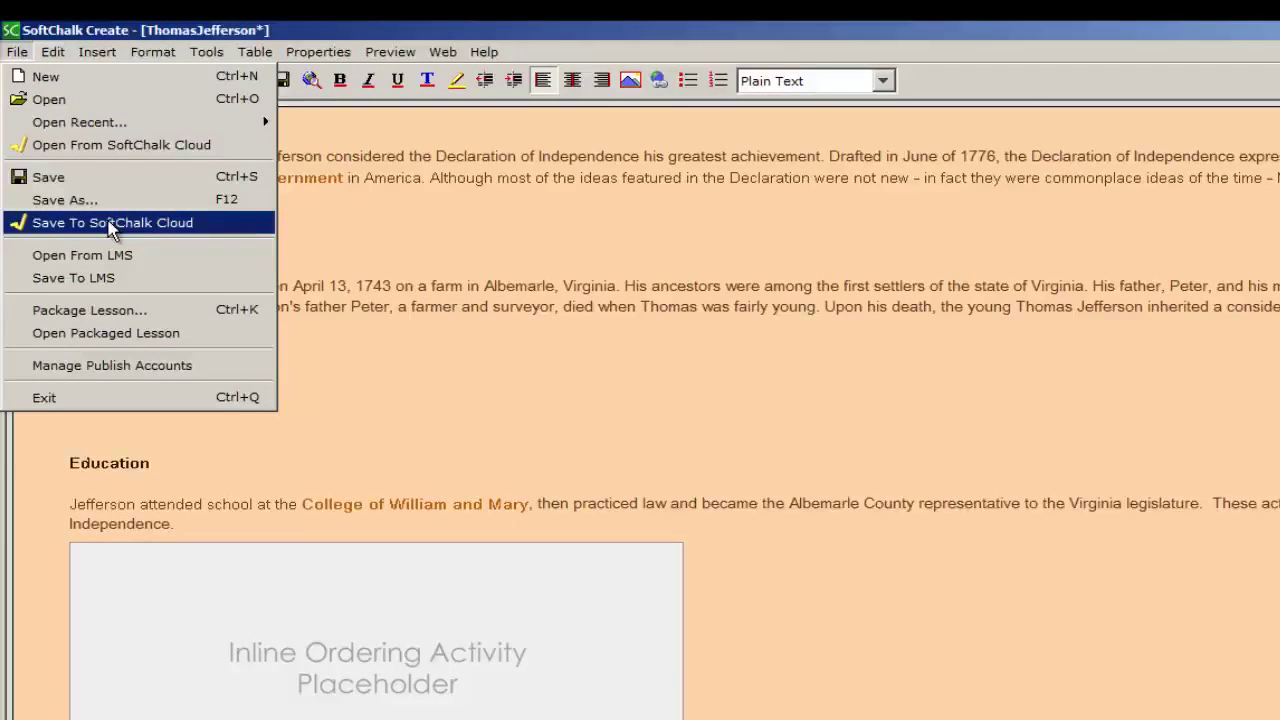
left_click(110, 223)
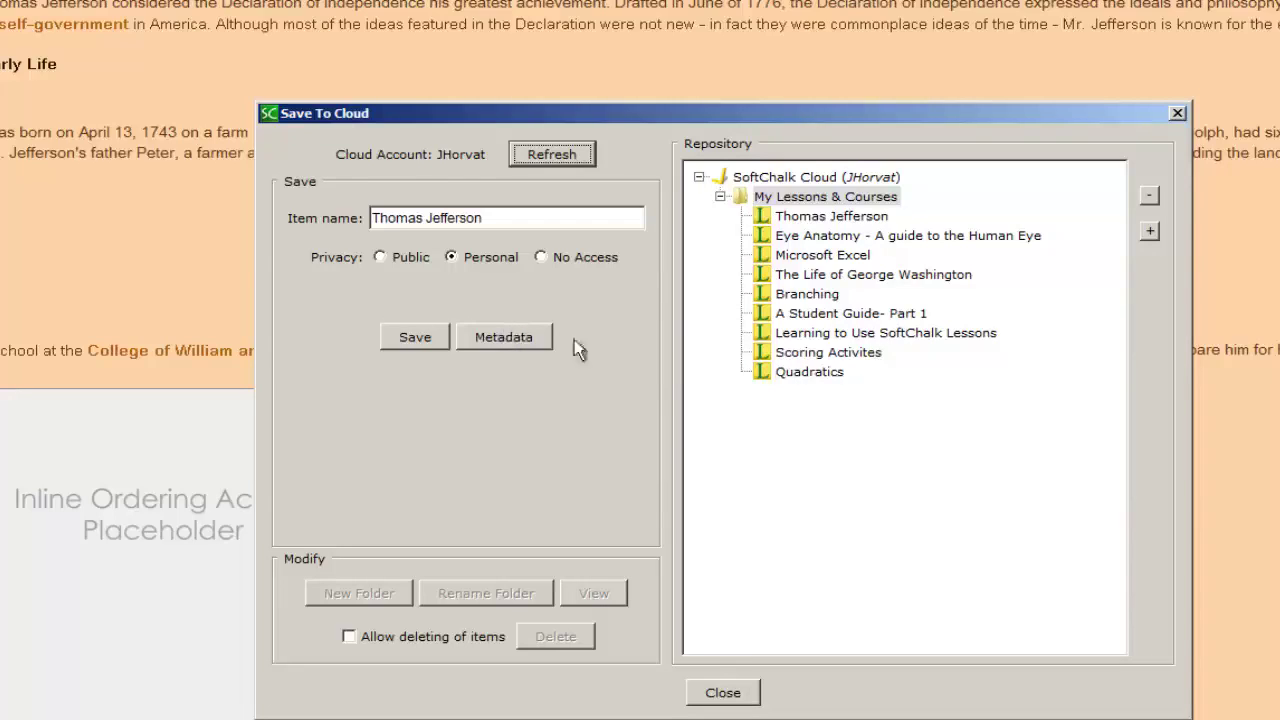
left_click(830, 220)
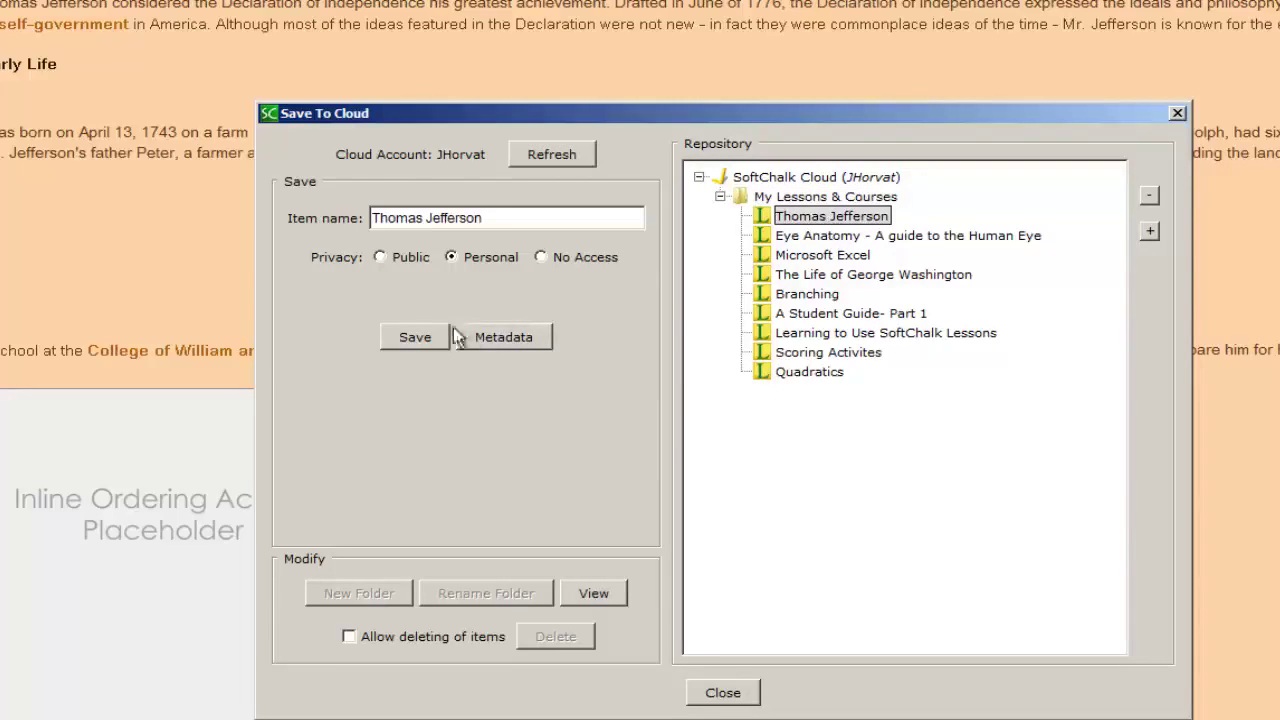
left_click(423, 337)
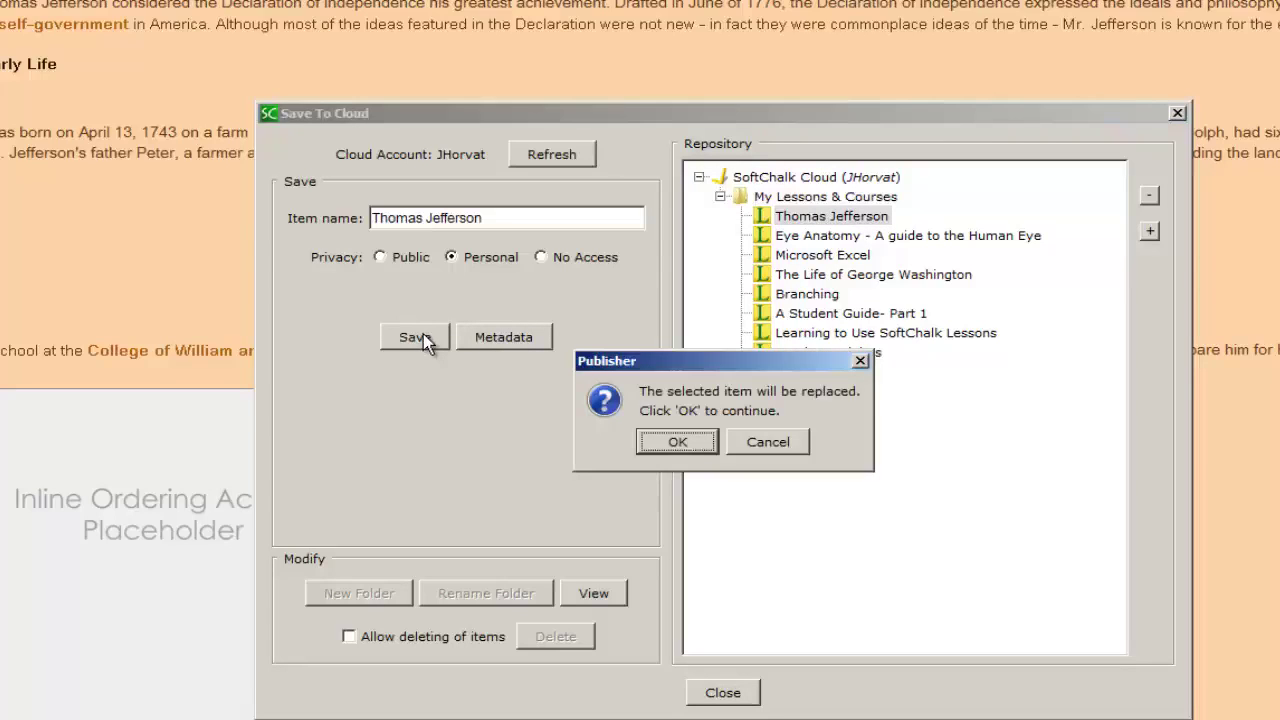
left_click(670, 443)
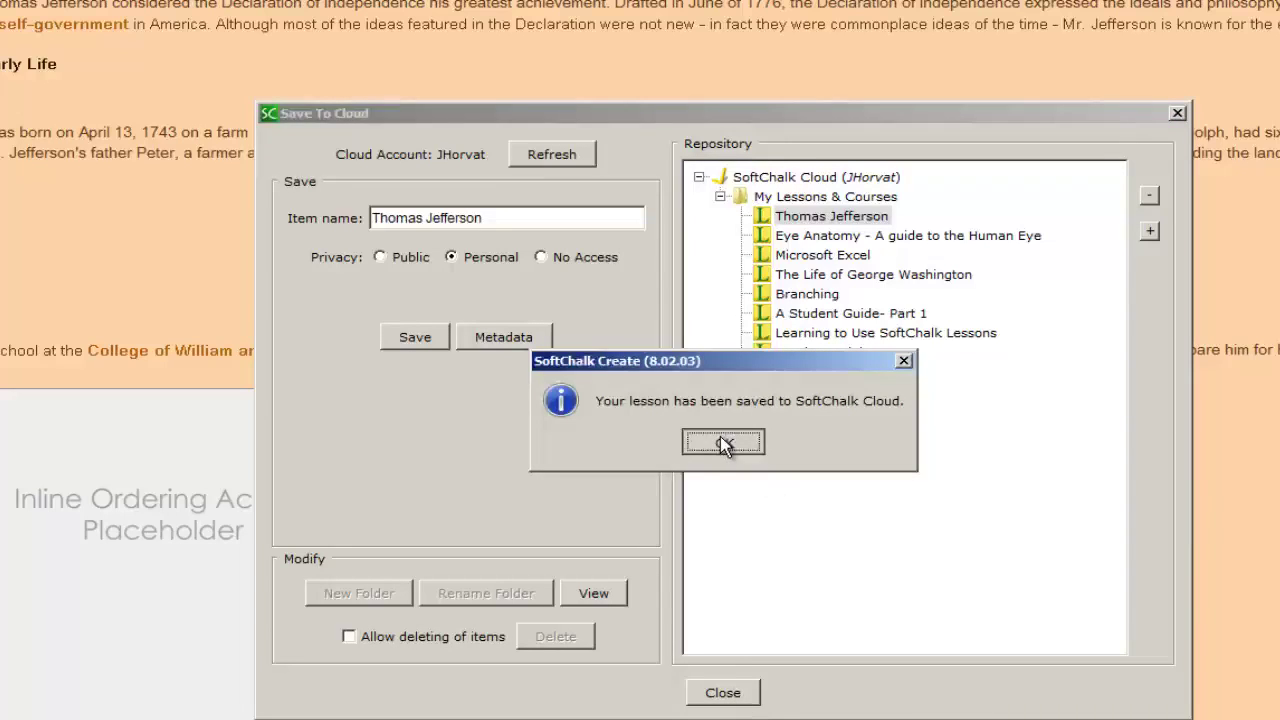
left_click(721, 443)
left_click(722, 692)
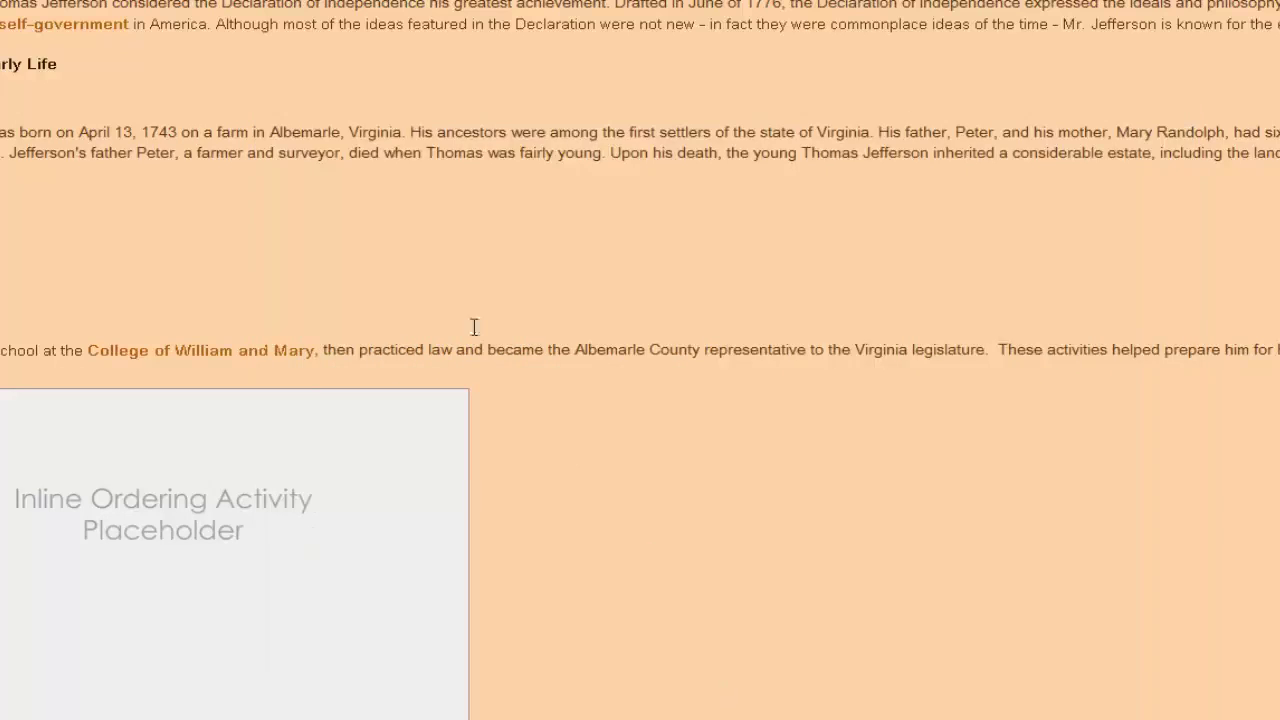
- Exit SoftChalk Create and reload the Thomas Jefferson page in SoftChalk Cloud to review the updated lesson
left_click(17, 31)
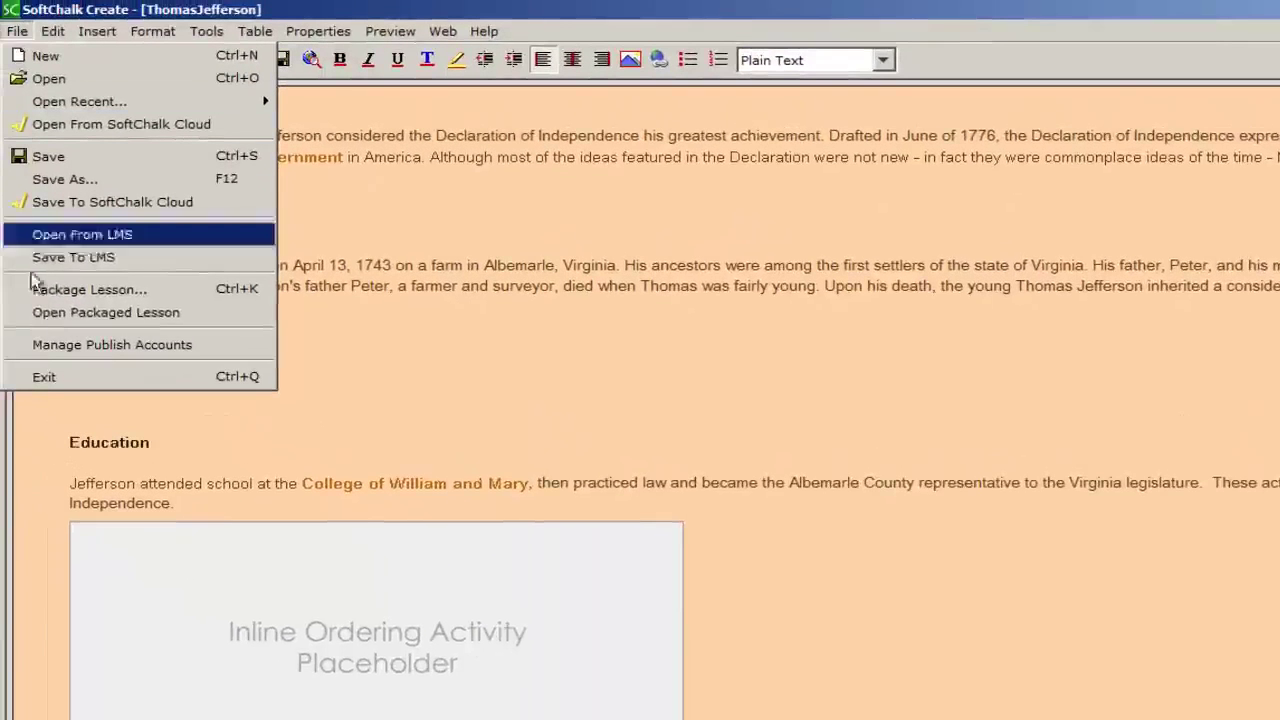
left_click(43, 378)
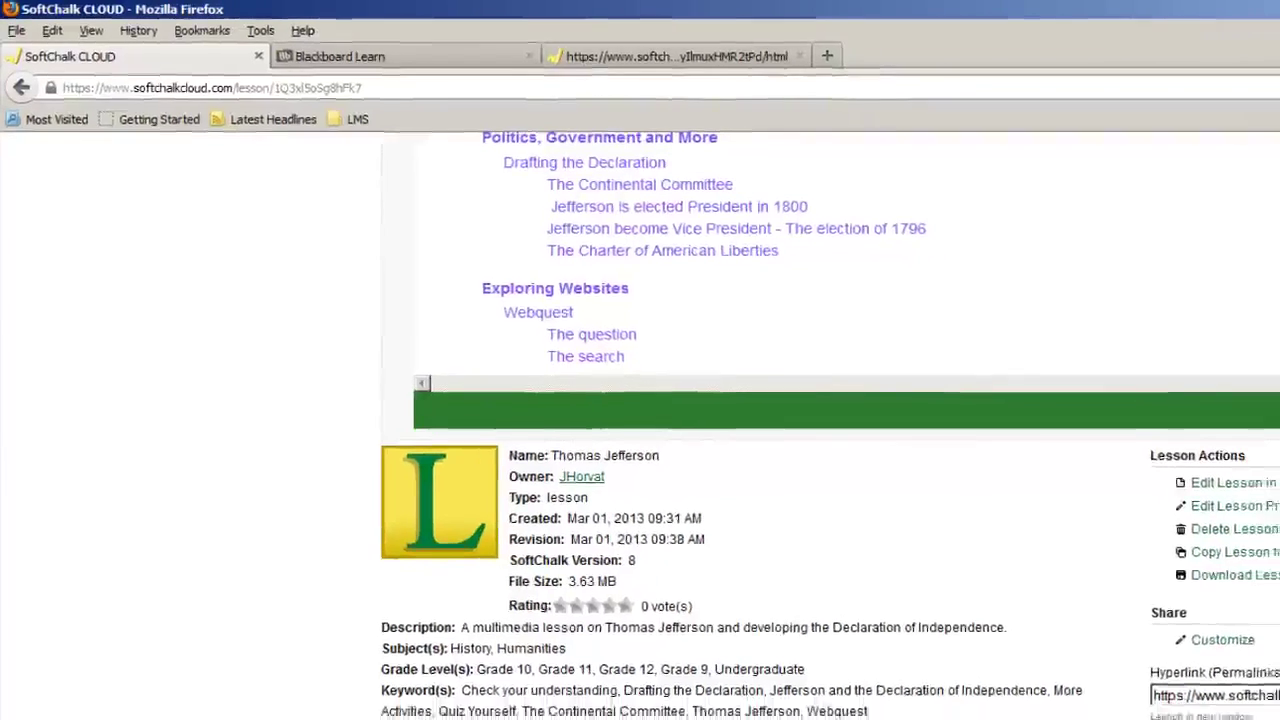
scroll(1150, 195, "up", 10)
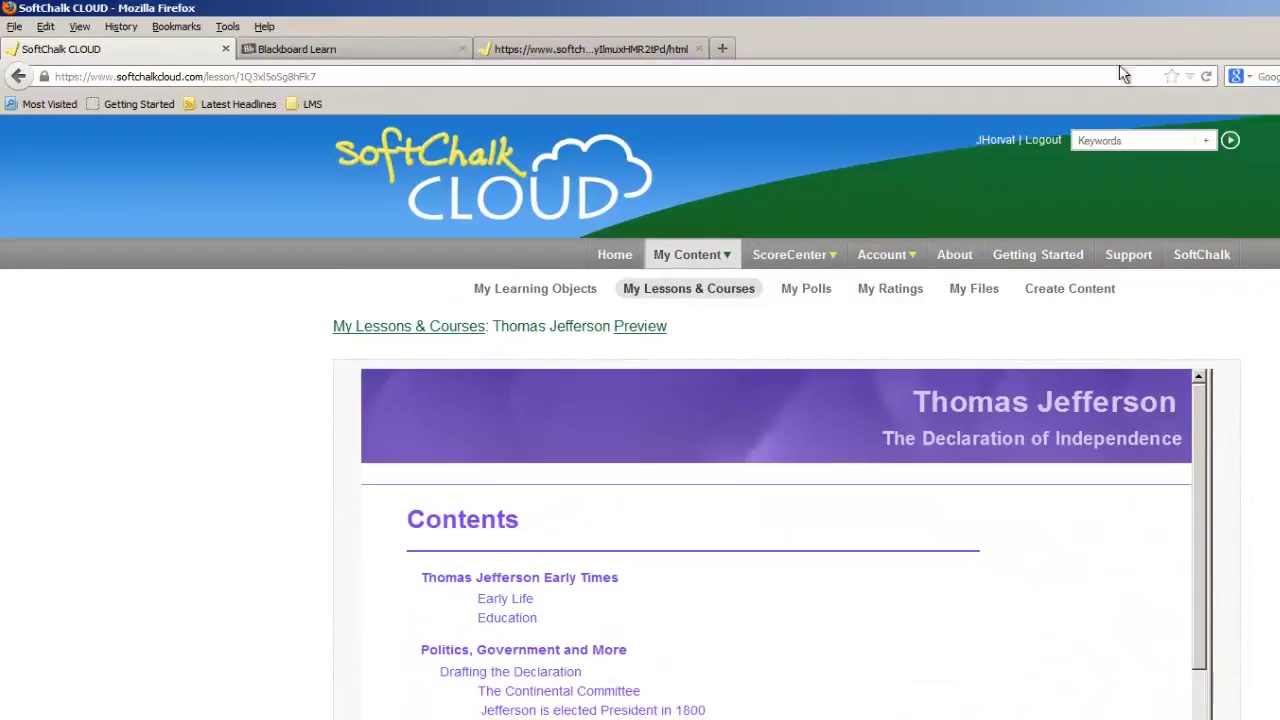
left_click(1207, 77)
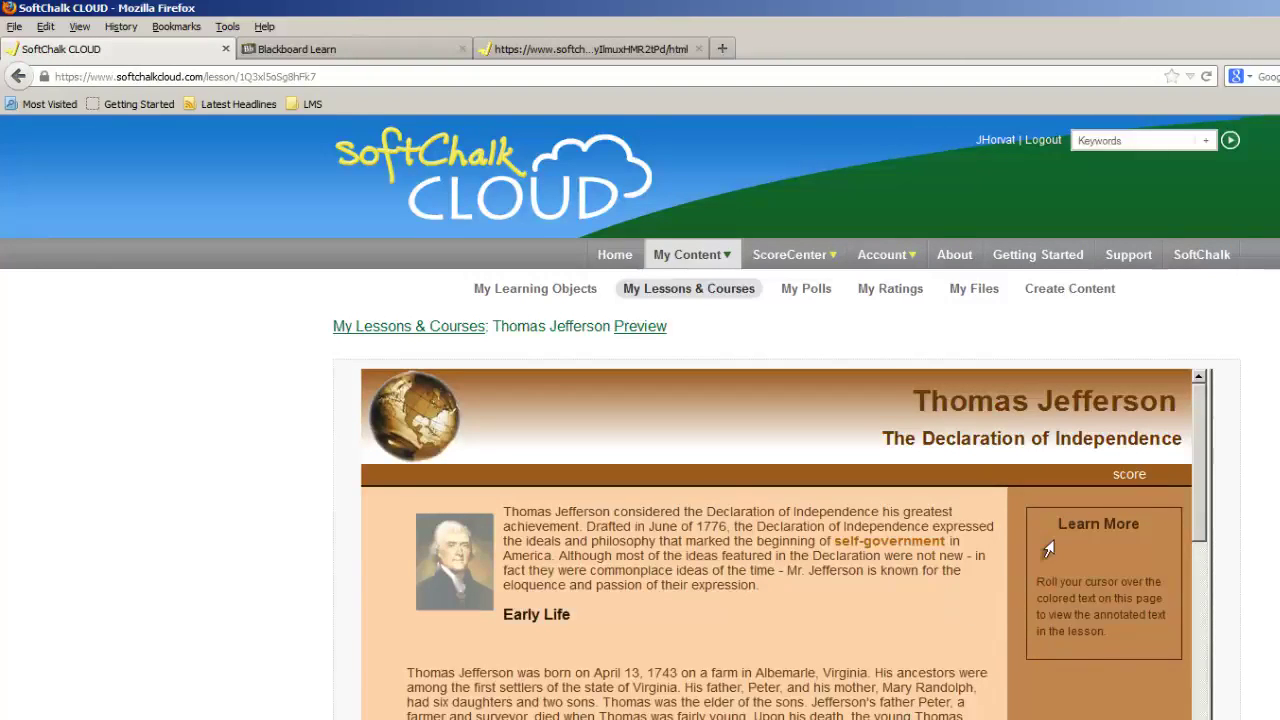
scroll(640, 416, "down", 7)
scroll(640, 416, "up", 9)
scroll(1048, 503, "up", 1)
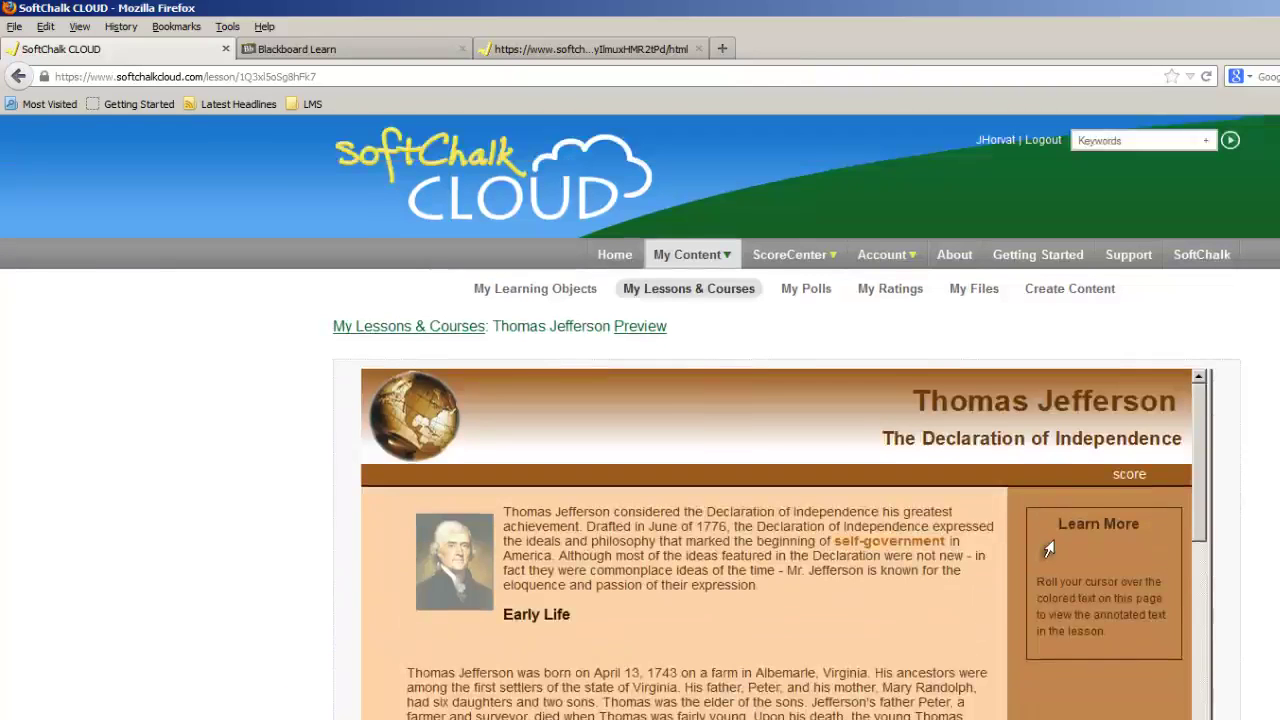
- Switch to Blackboard and view the Thomas Jefferson lesson from the General Studies course's content
left_click(344, 49)
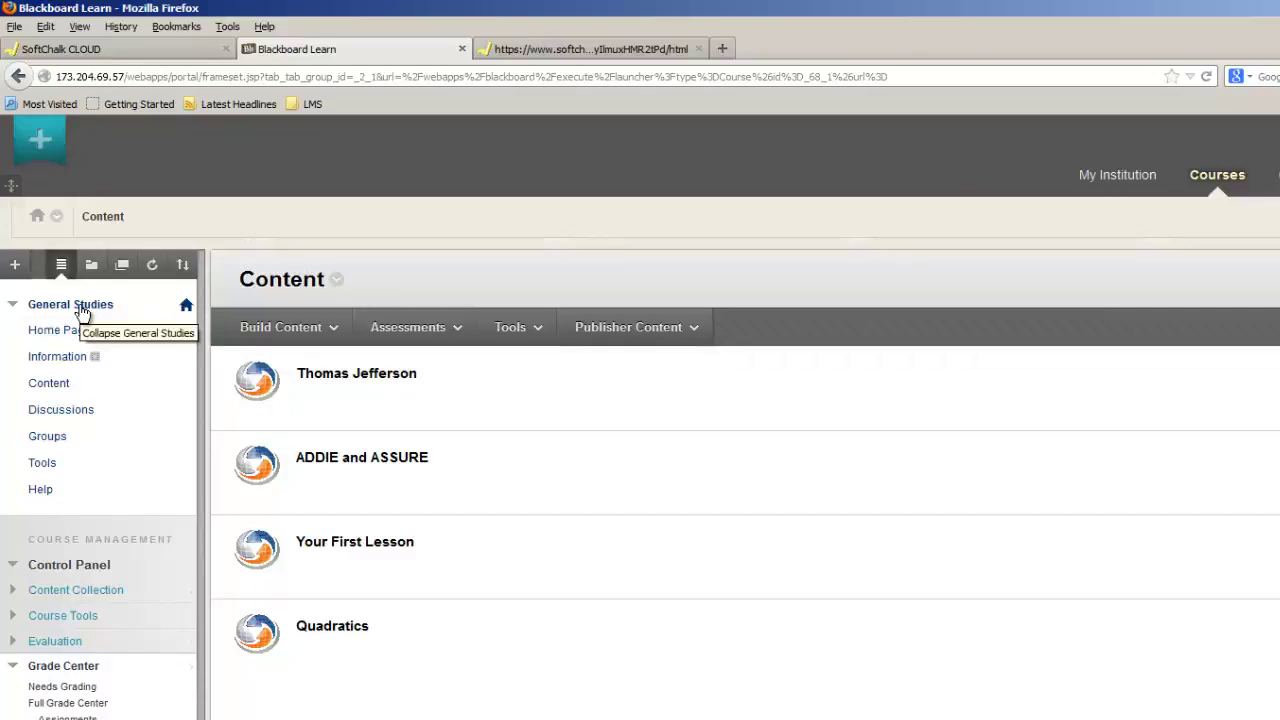
left_click(369, 382)
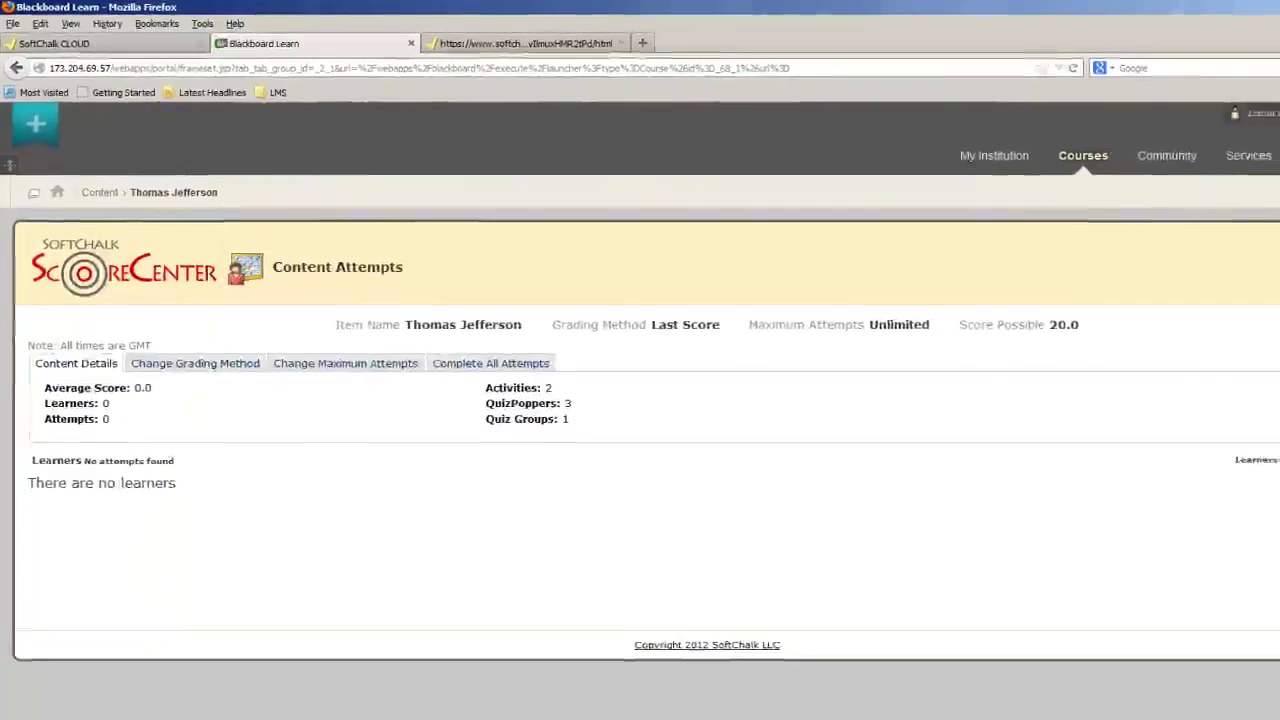
left_click(1218, 261)
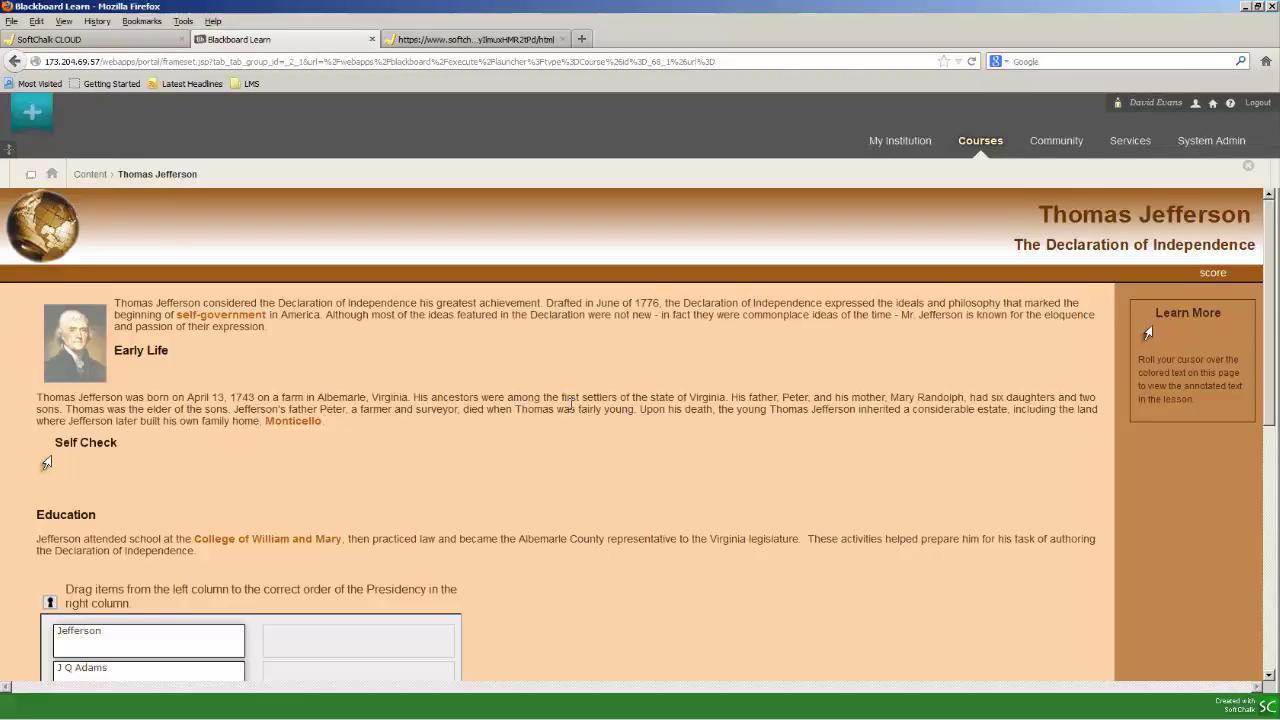
- Switch to SoftChalk Cloud and check the Thomas Jefferson lesson's details in the My Lessons & Courses list
left_click(143, 40)
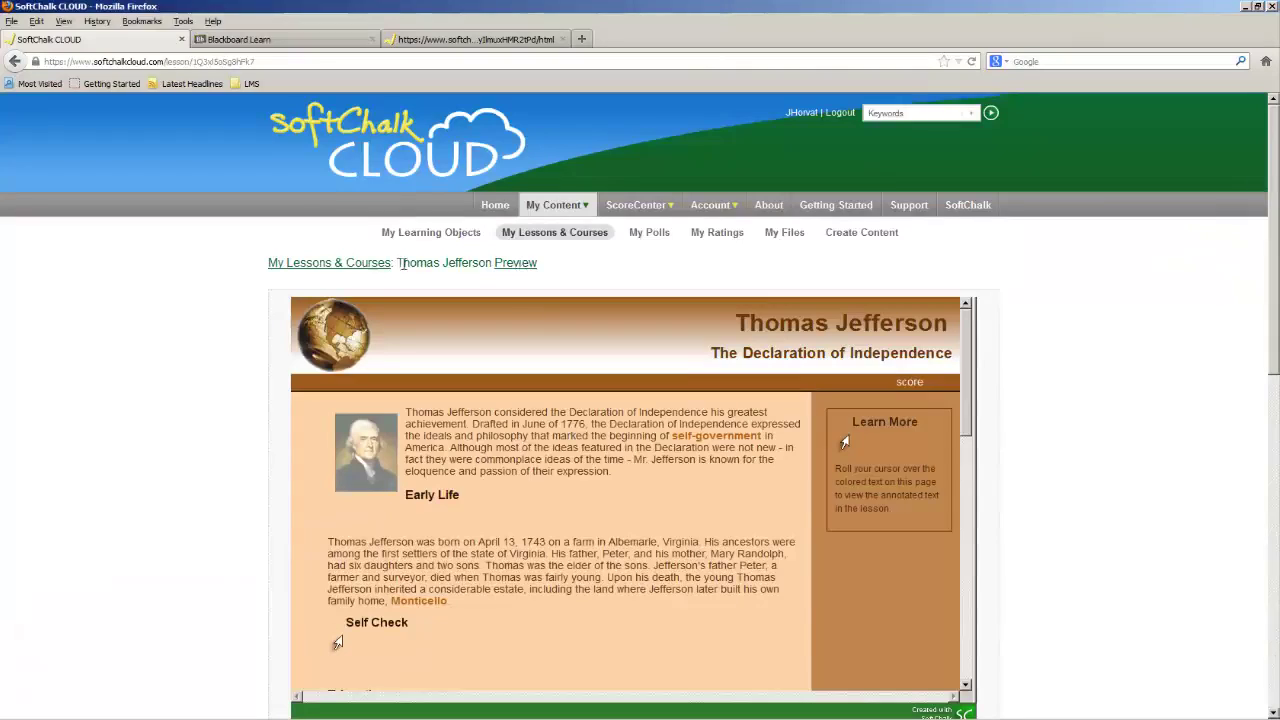
left_click(338, 268)
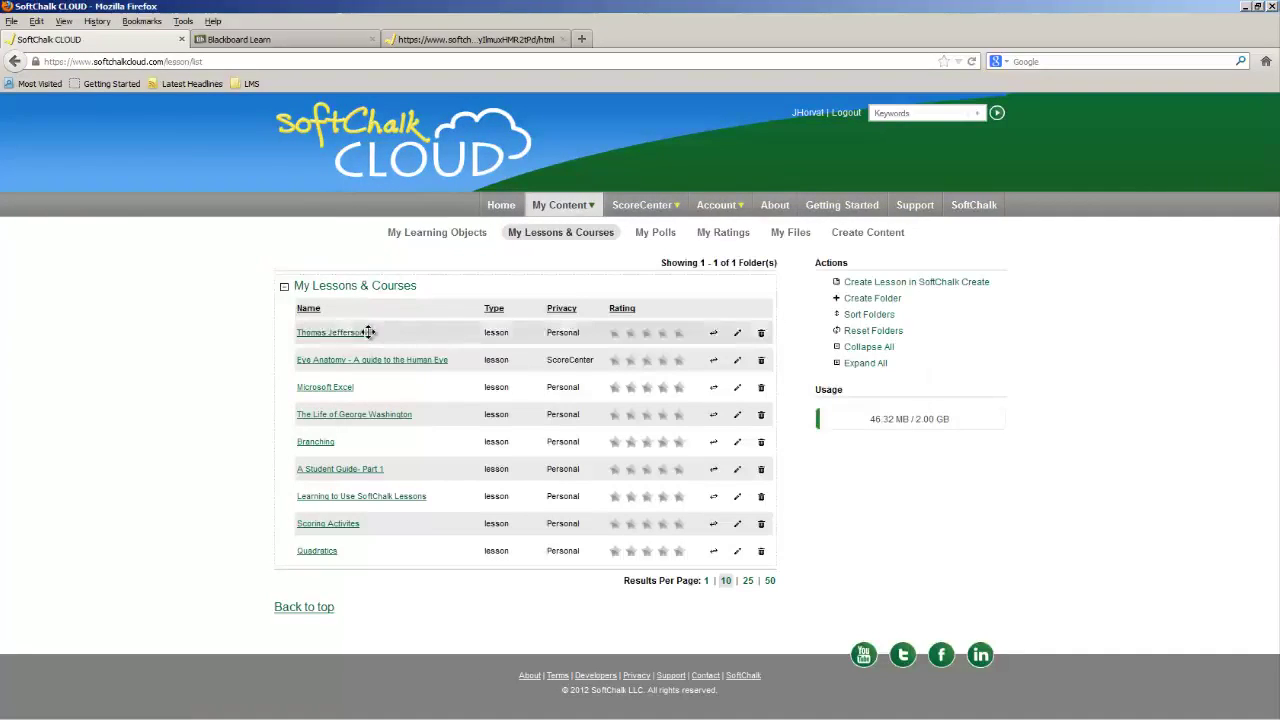
mouse_move(368, 332)
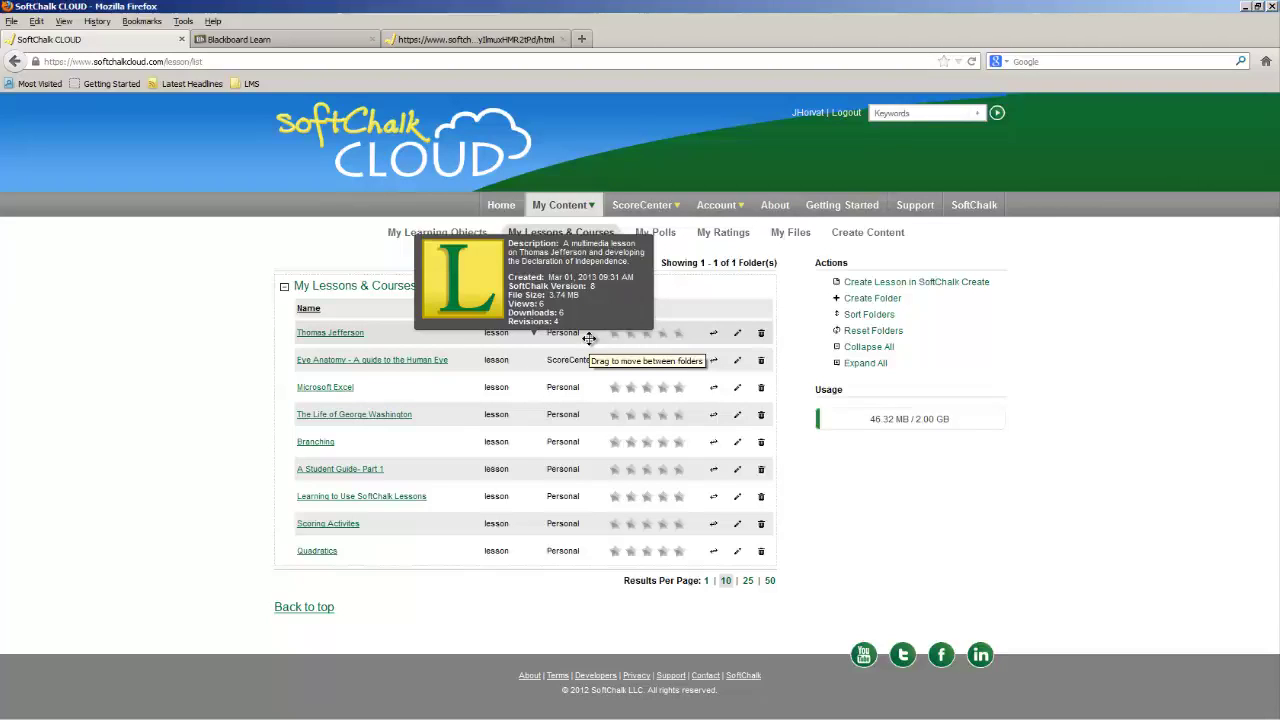
- Switch to Blackboard, look through the linked Thomas Jefferson lesson, and return to the General Studies course's content list
left_click(258, 40)
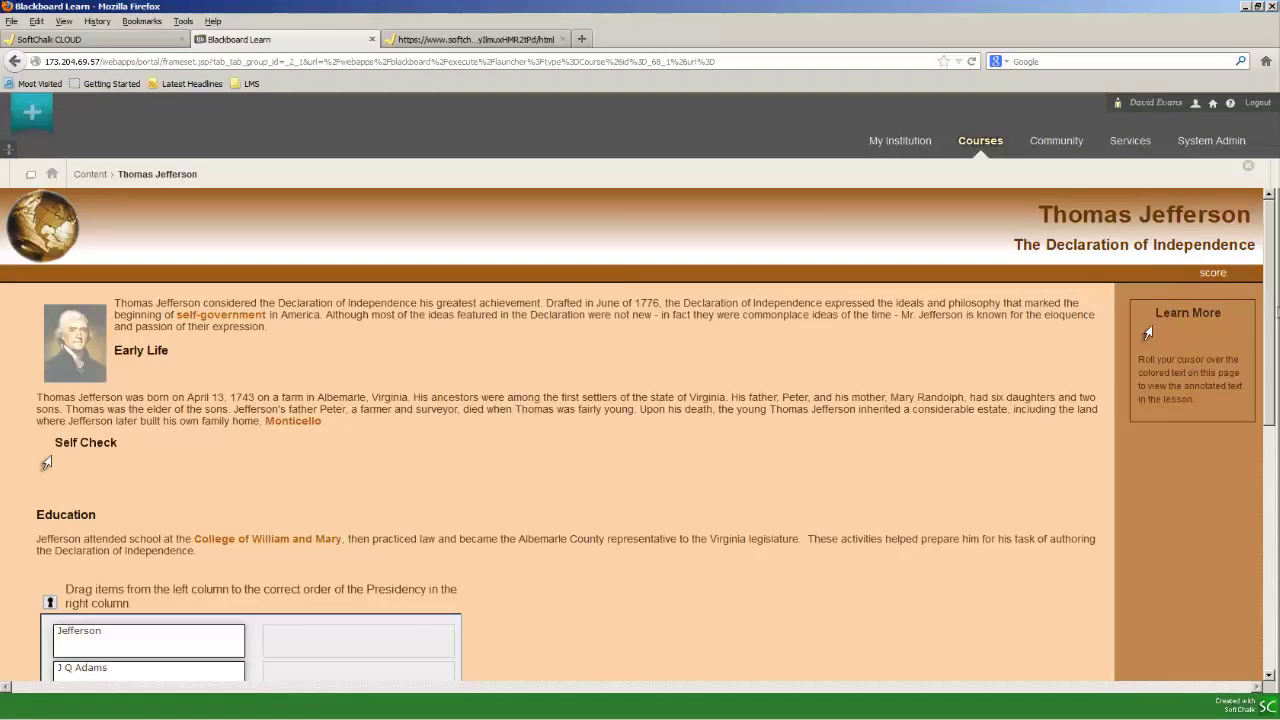
left_click_drag(1268, 316, 1267, 384)
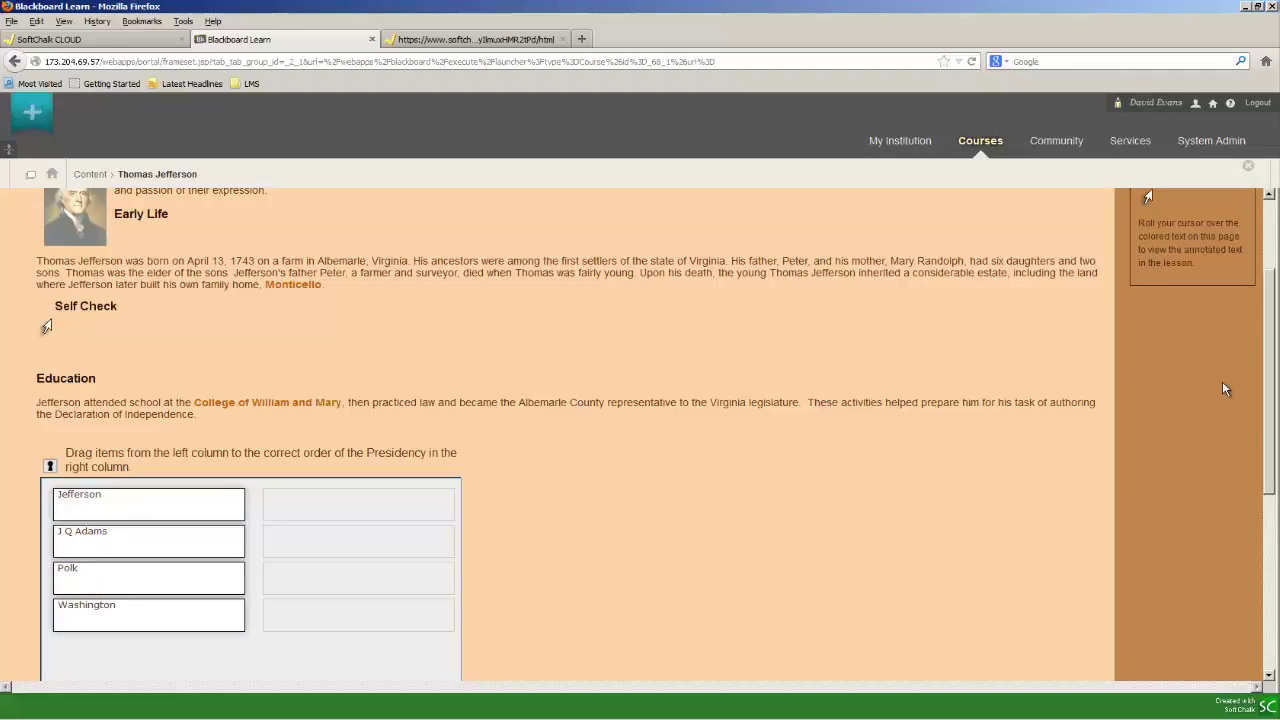
left_click(89, 175)
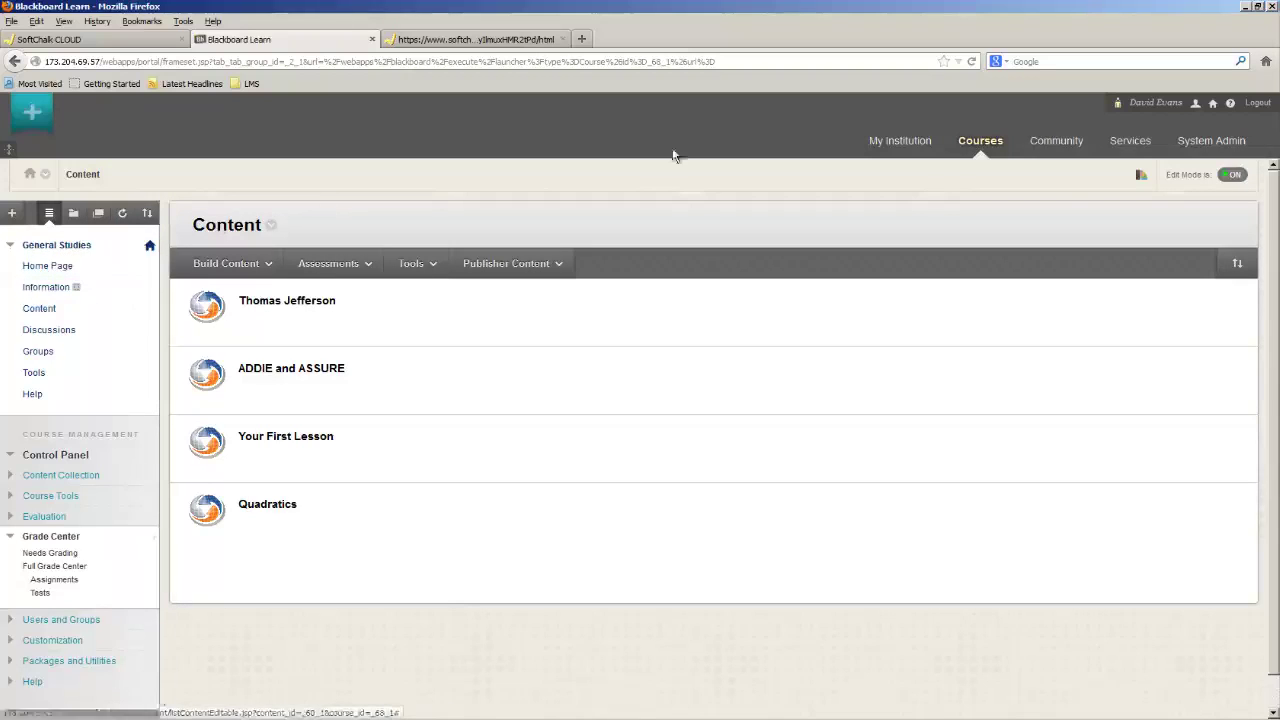
- View the Thomas Jefferson lesson from the American History course's content, and return to that course's content list
left_click(981, 141)
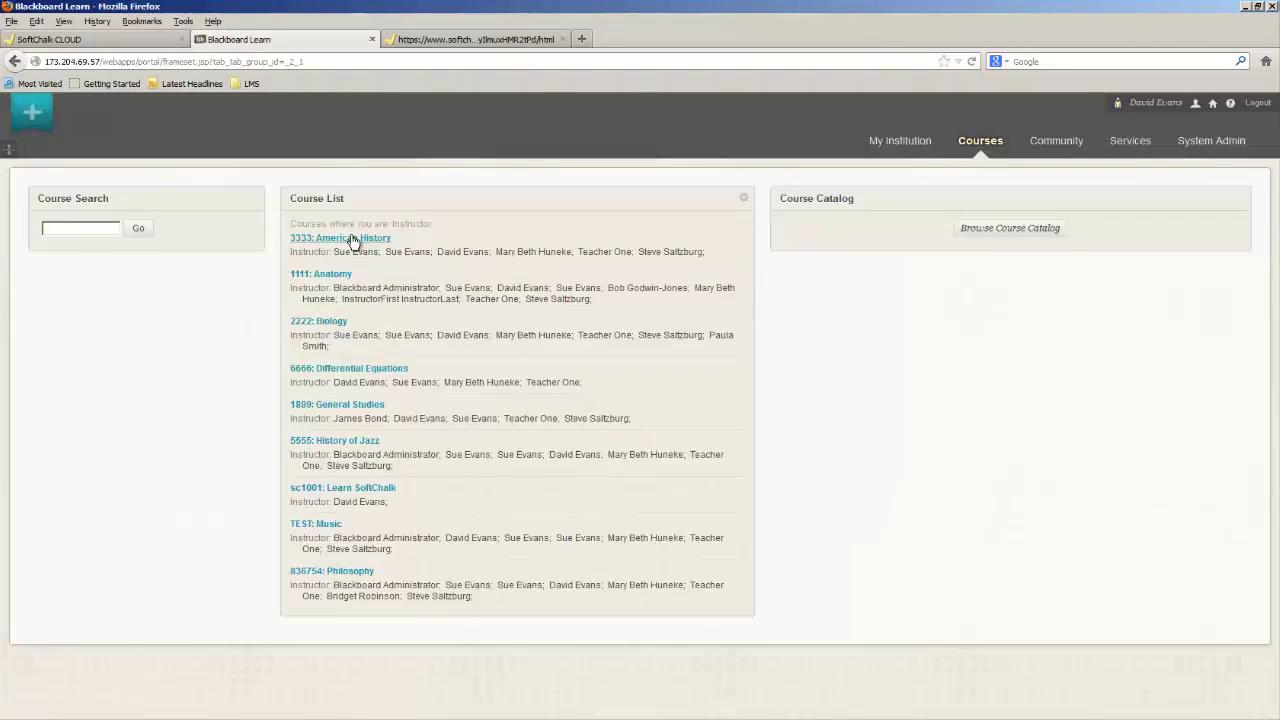
left_click(352, 239)
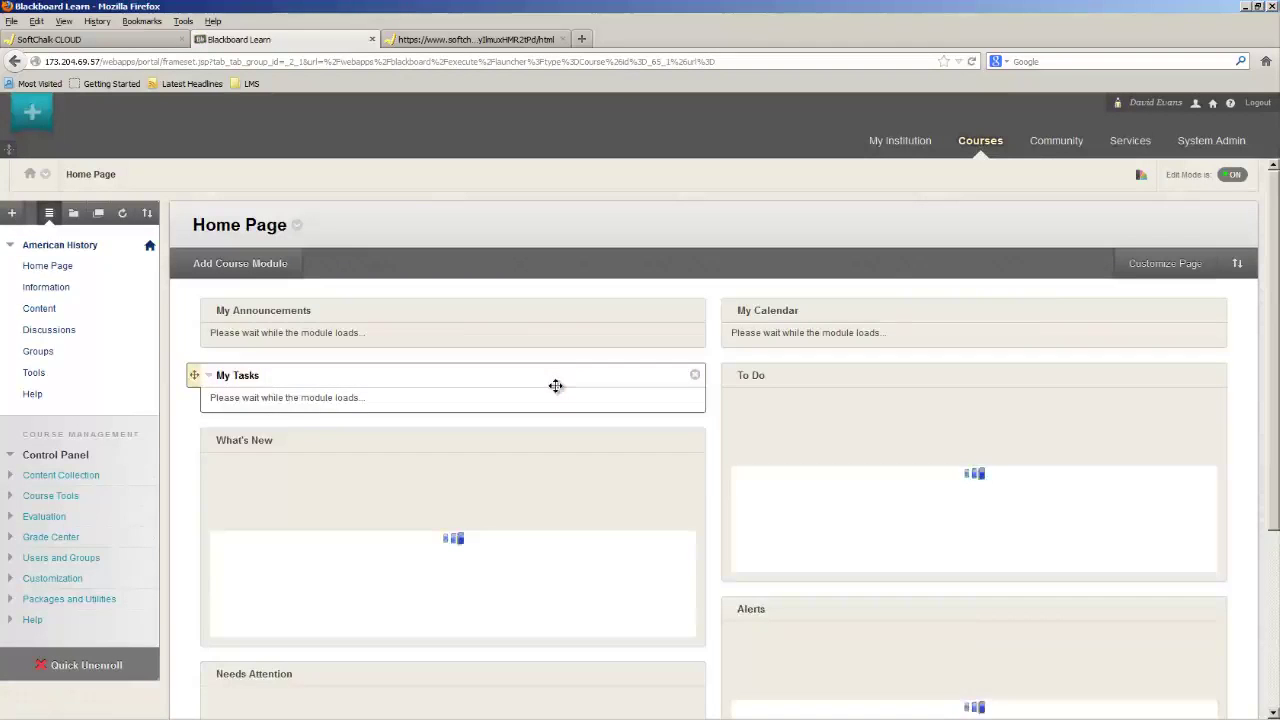
left_click(33, 311)
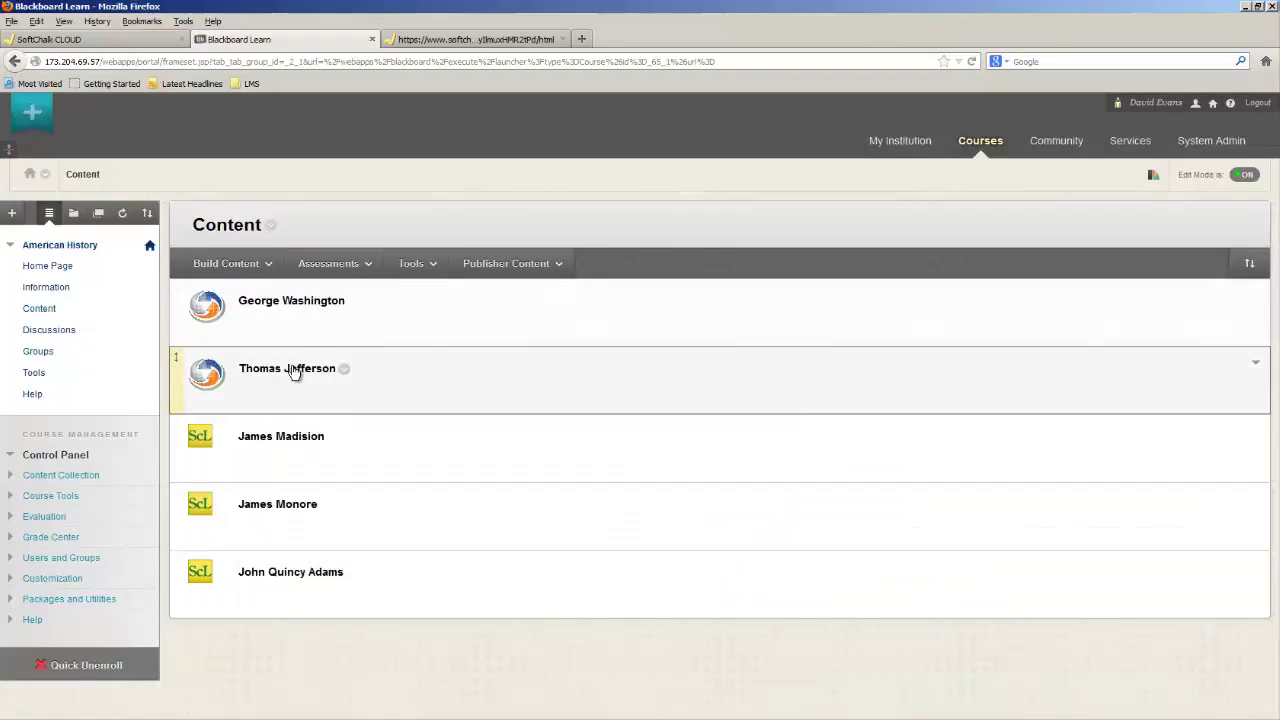
left_click(294, 370)
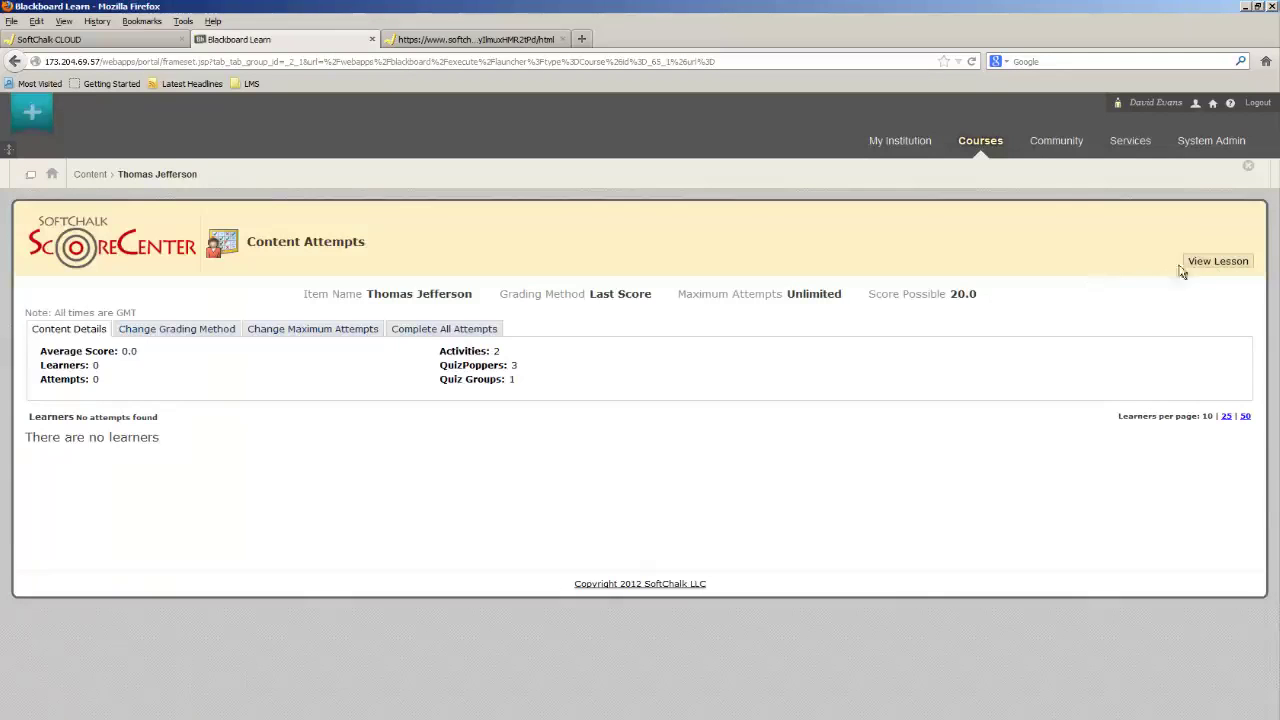
left_click(1217, 264)
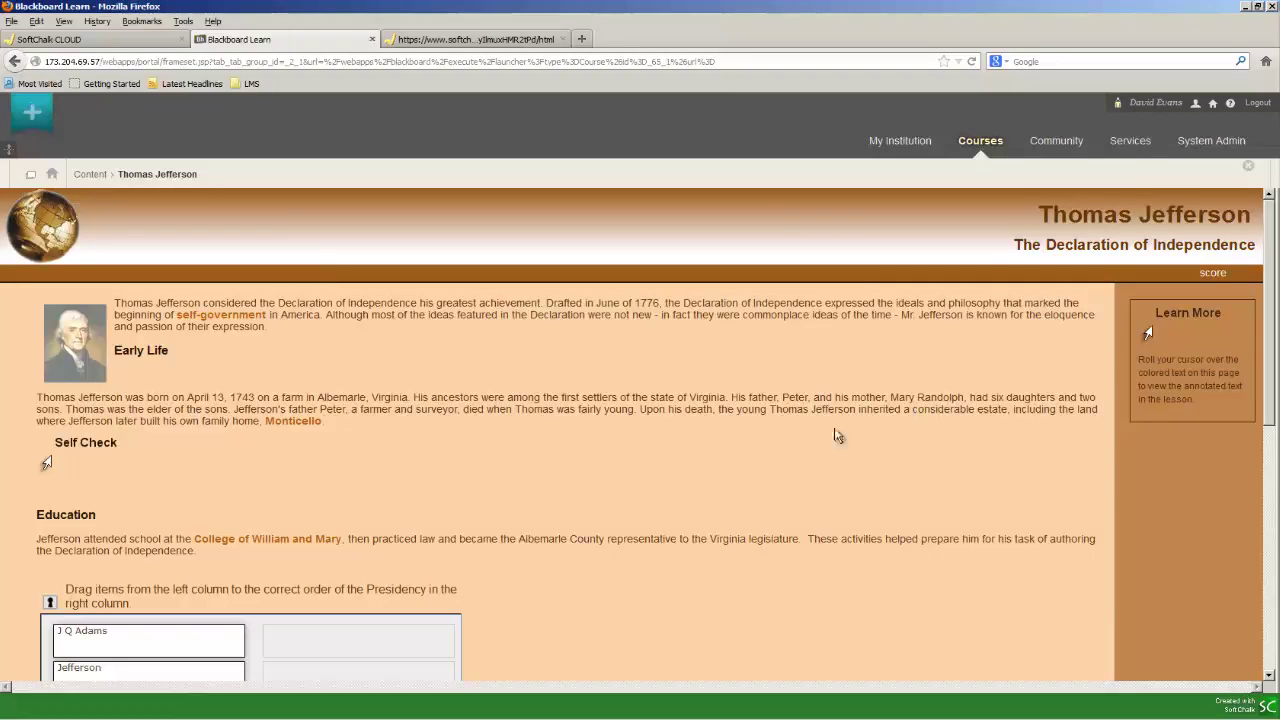
left_click(89, 175)
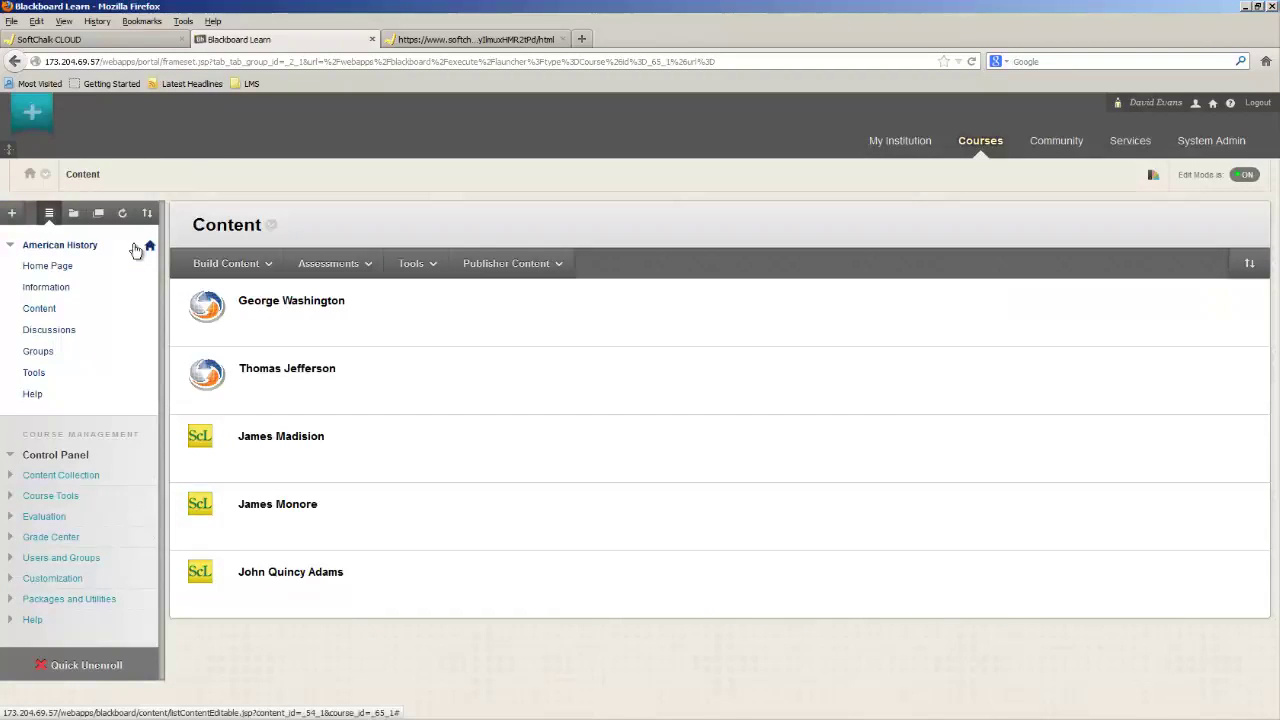
- Switch to SoftChalk Cloud and copy the regular Hyperlink (Permalink) of The Life of George Washington lesson
left_click(129, 41)
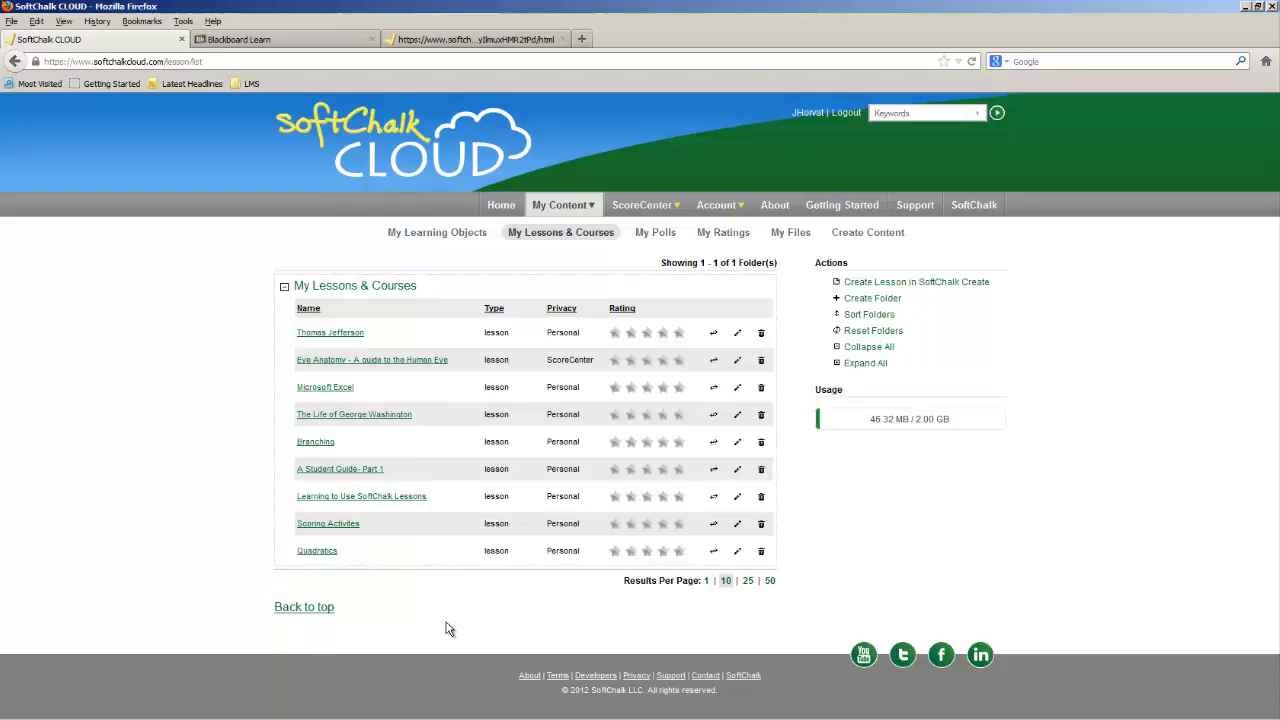
left_click(380, 421)
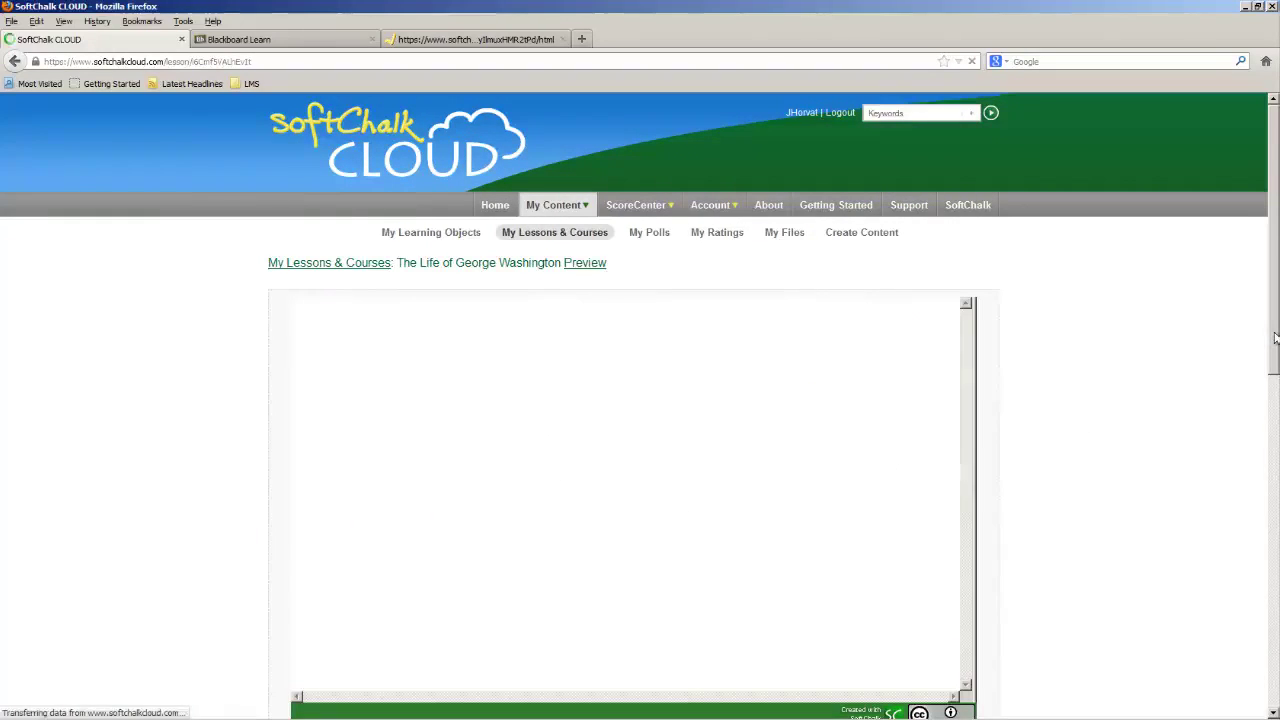
scroll(1275, 337, "down", 6)
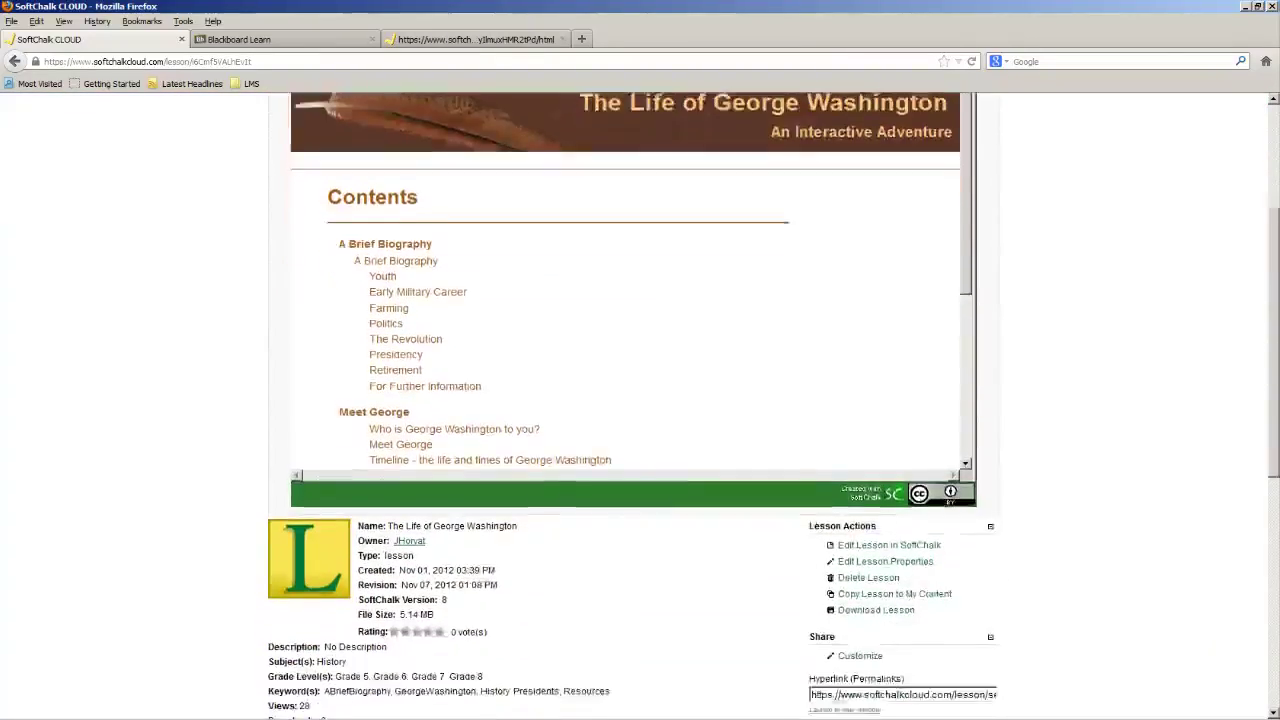
scroll(640, 400, "down", 3)
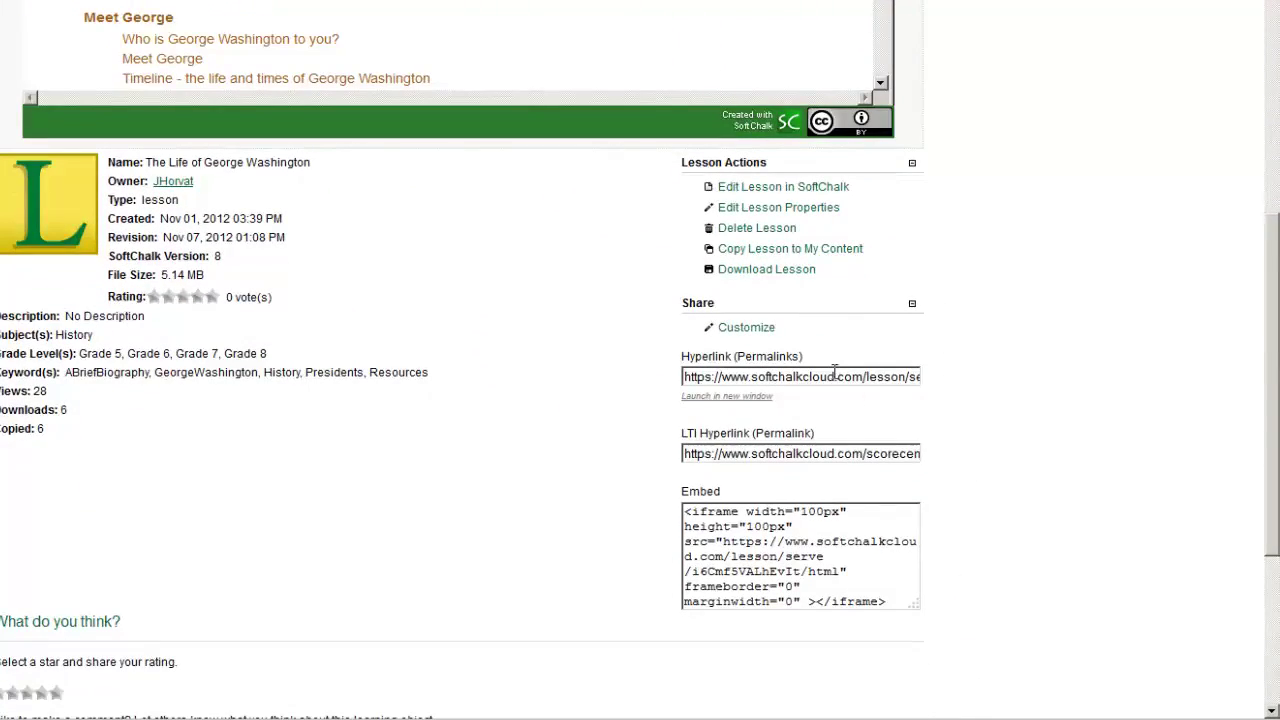
left_click(835, 376)
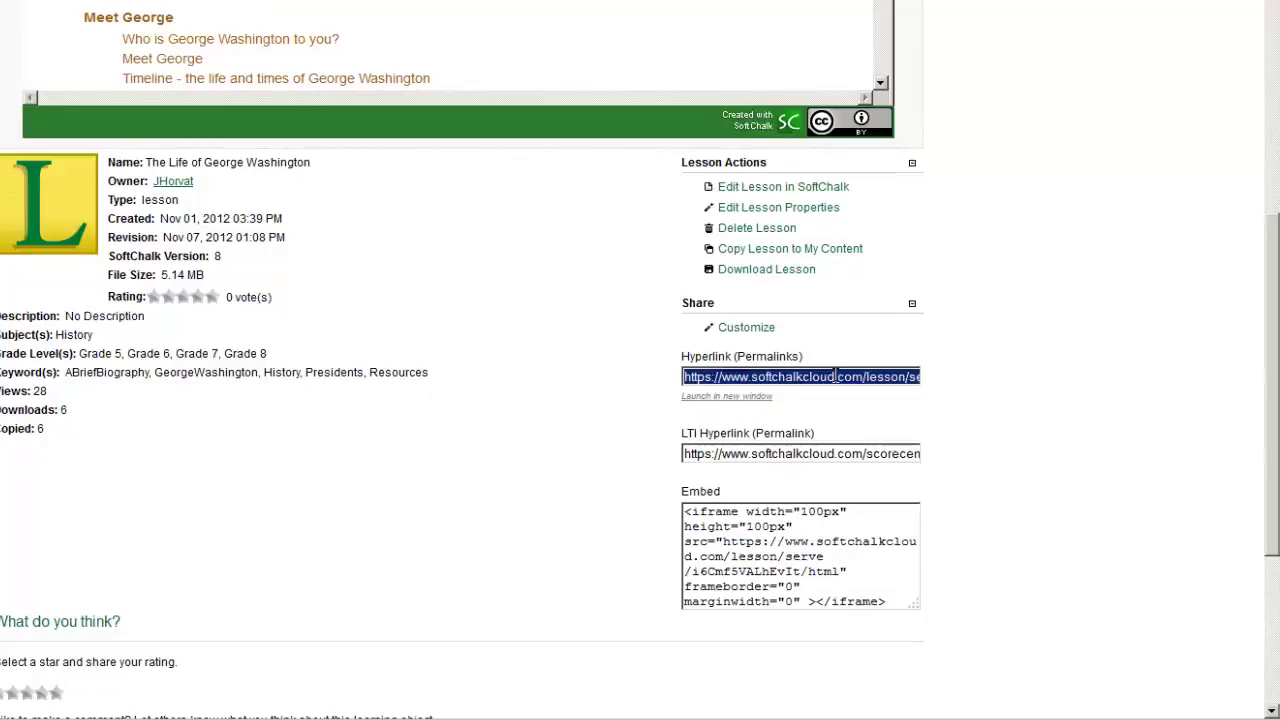
right_click(835, 376)
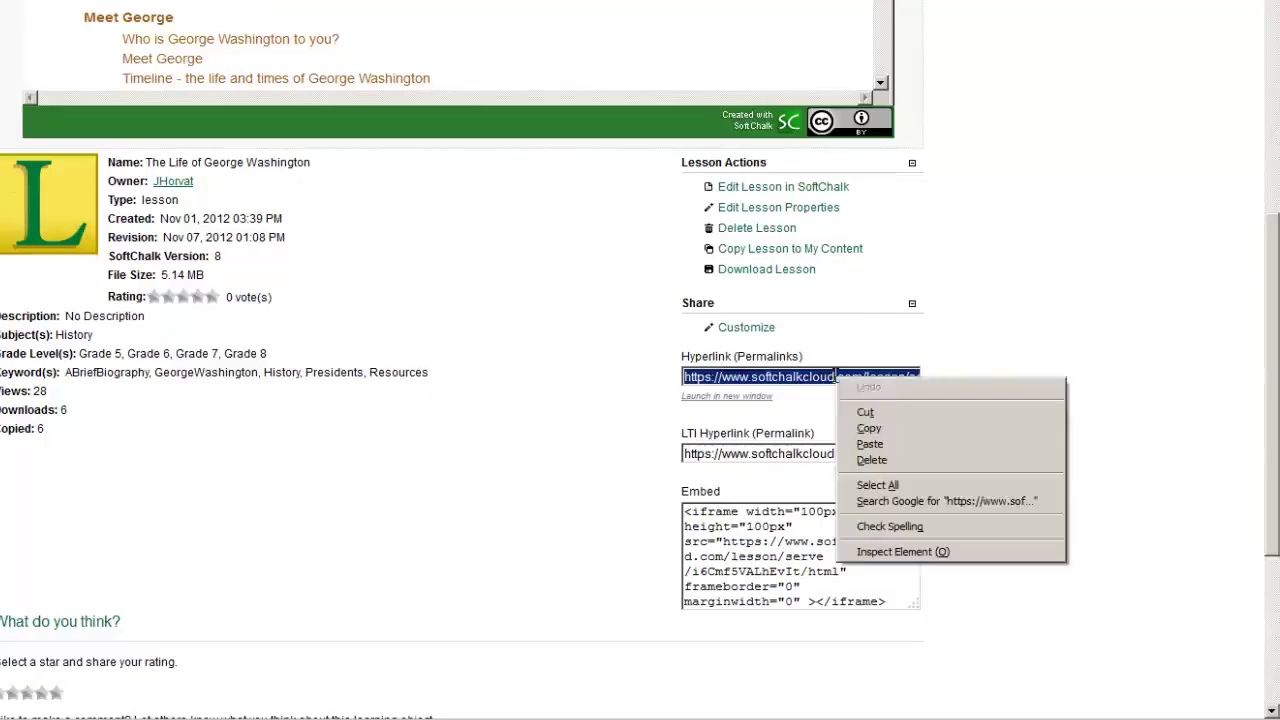
left_click(869, 428)
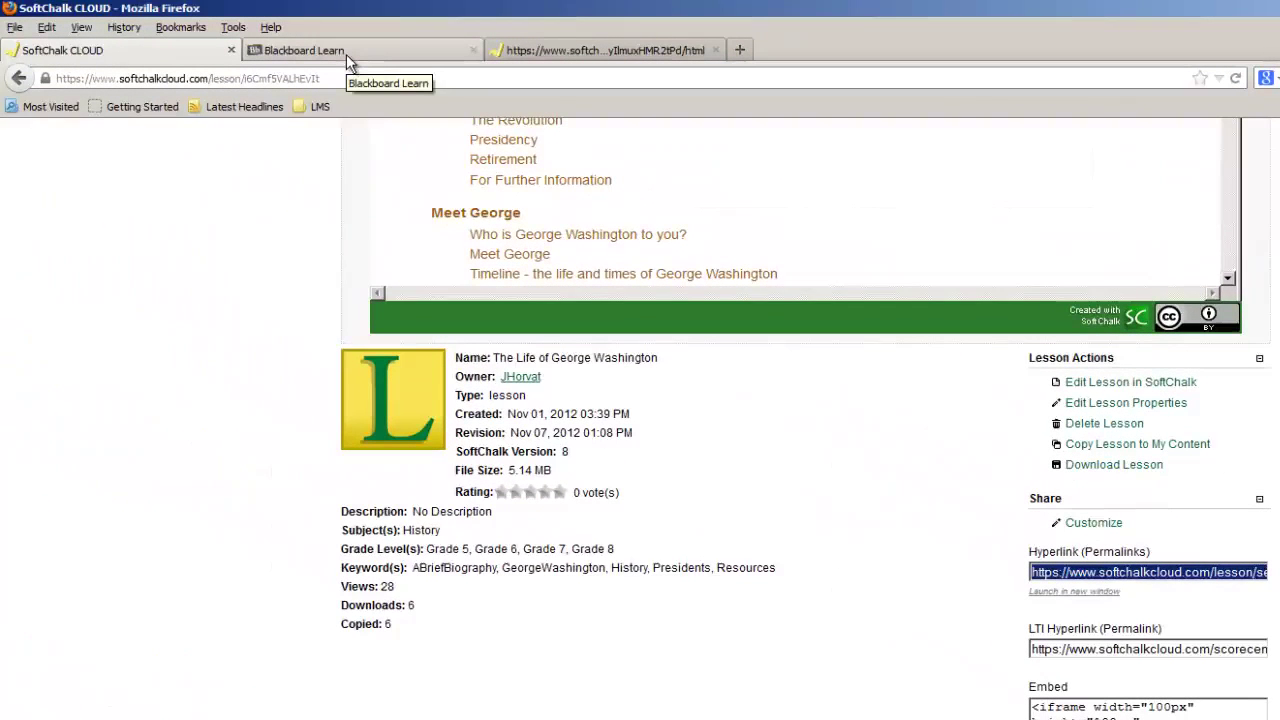
- Start a web link in Blackboard's American History content, named The First President, with the copied lesson hyperlink as its URL
left_click(346, 54)
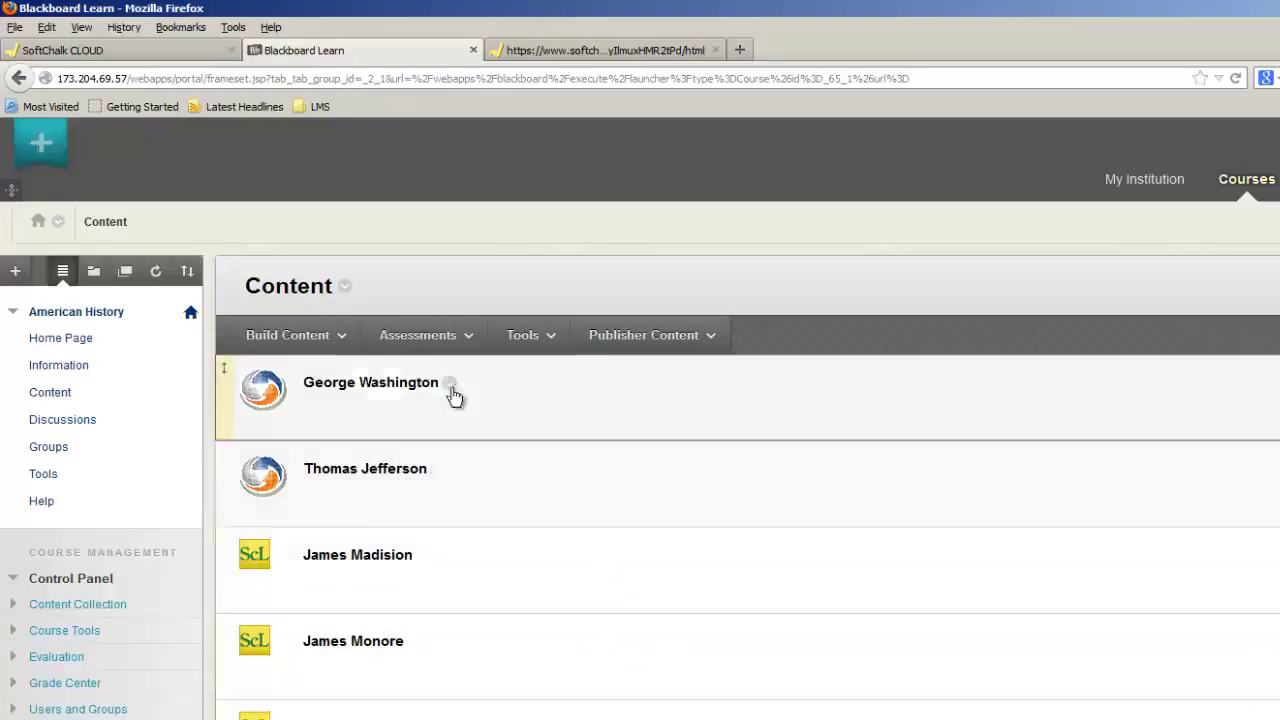
left_click(284, 340)
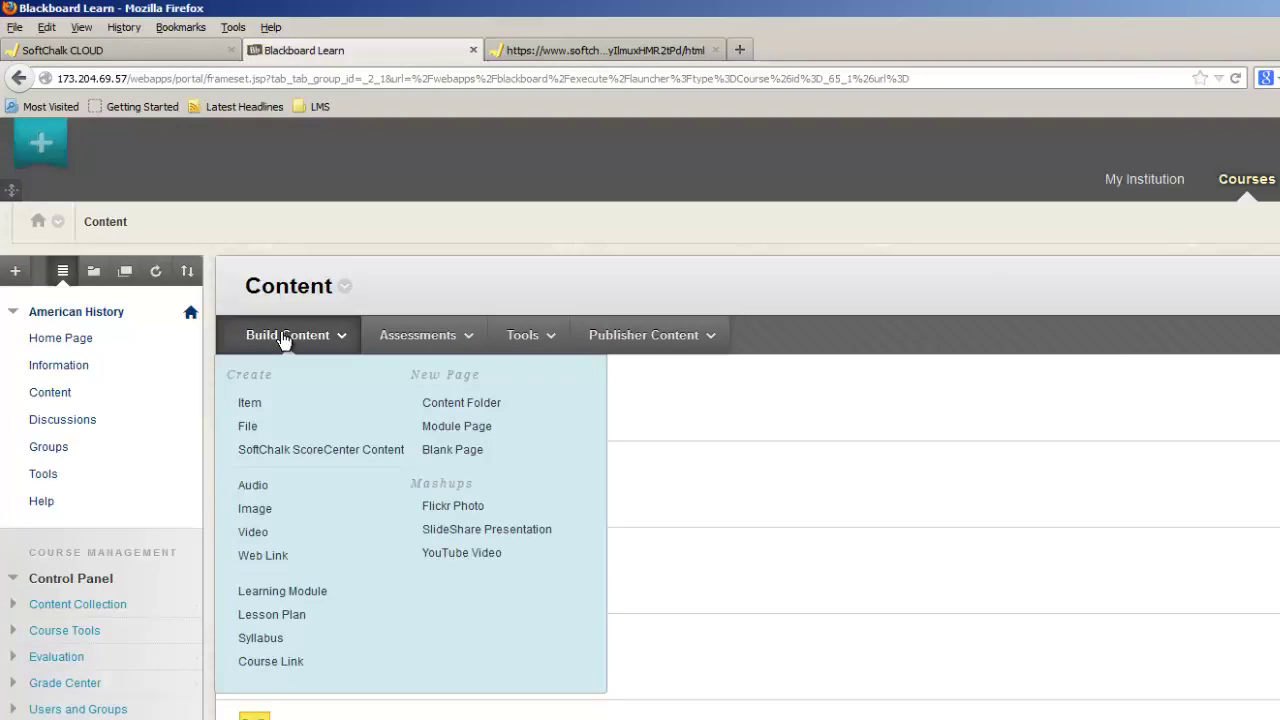
left_click(263, 556)
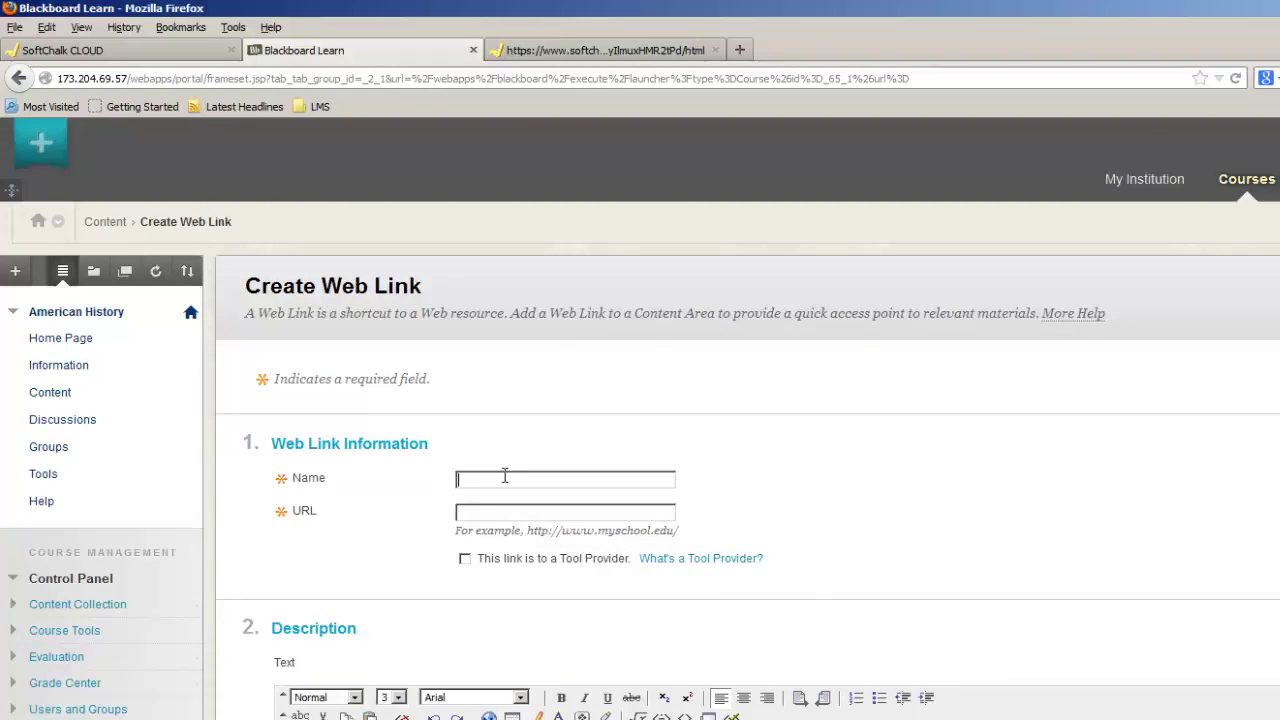
left_click(505, 477)
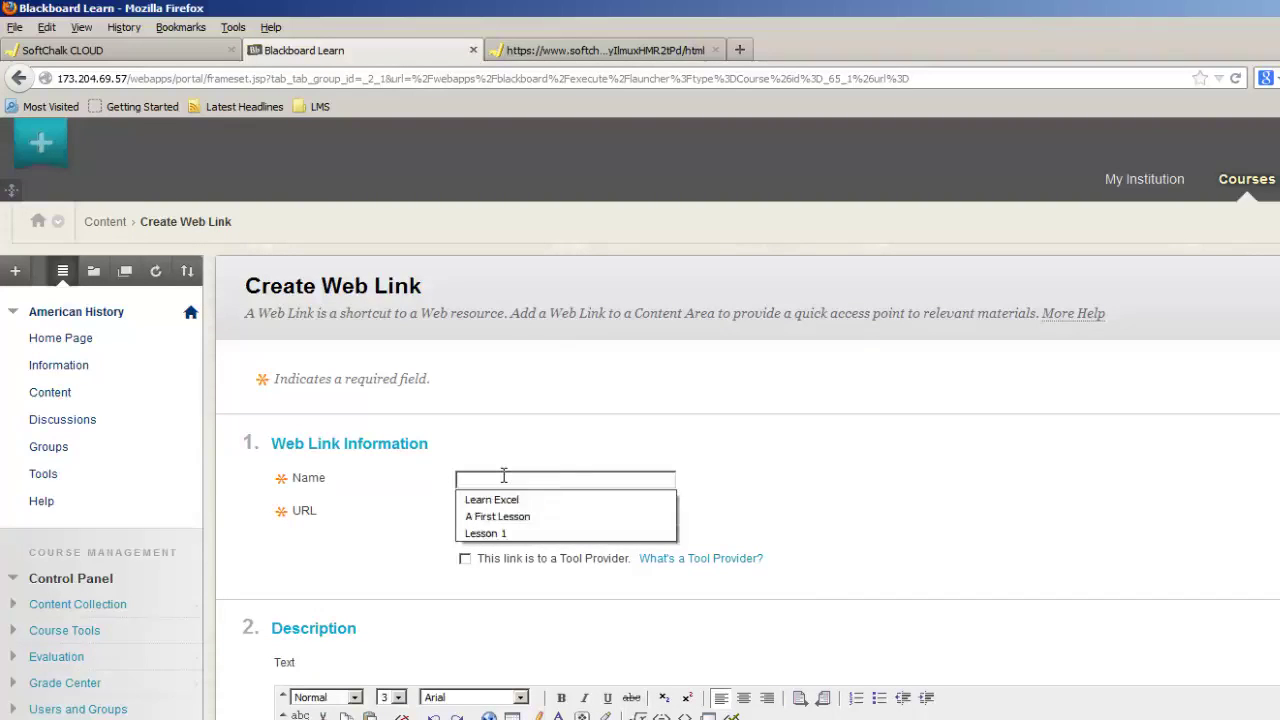
type("The First President")
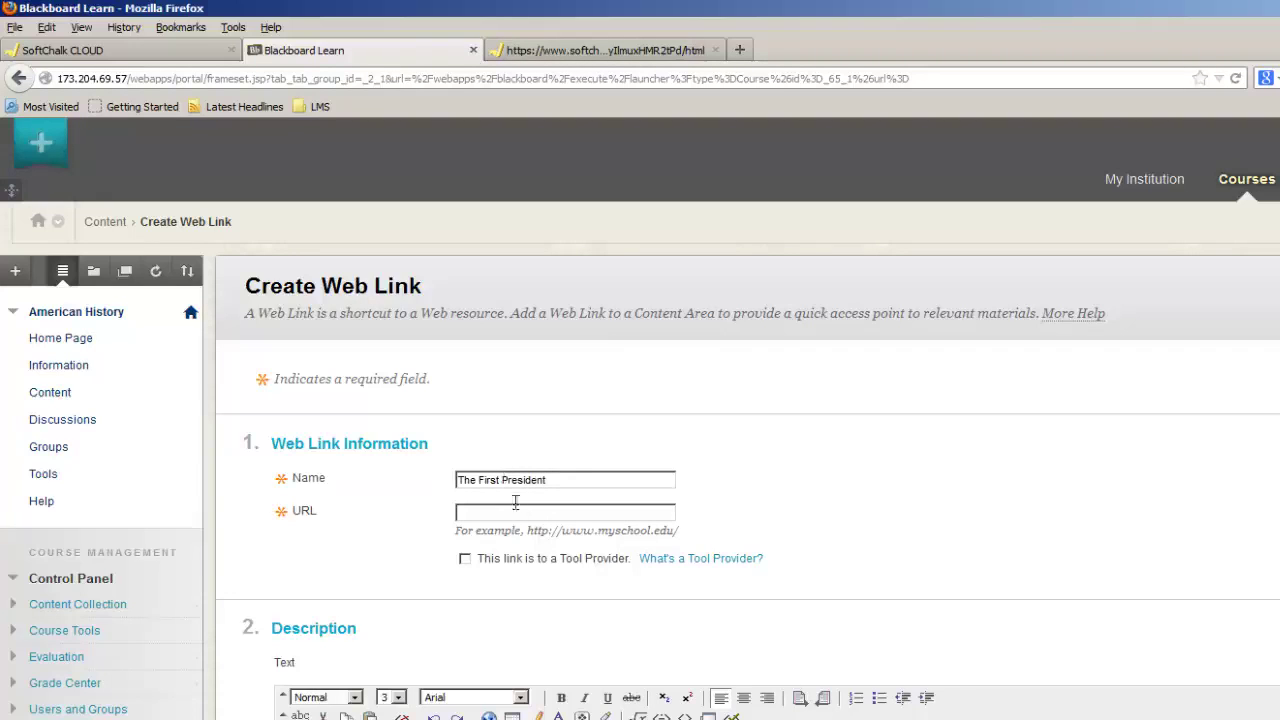
right_click(517, 514)
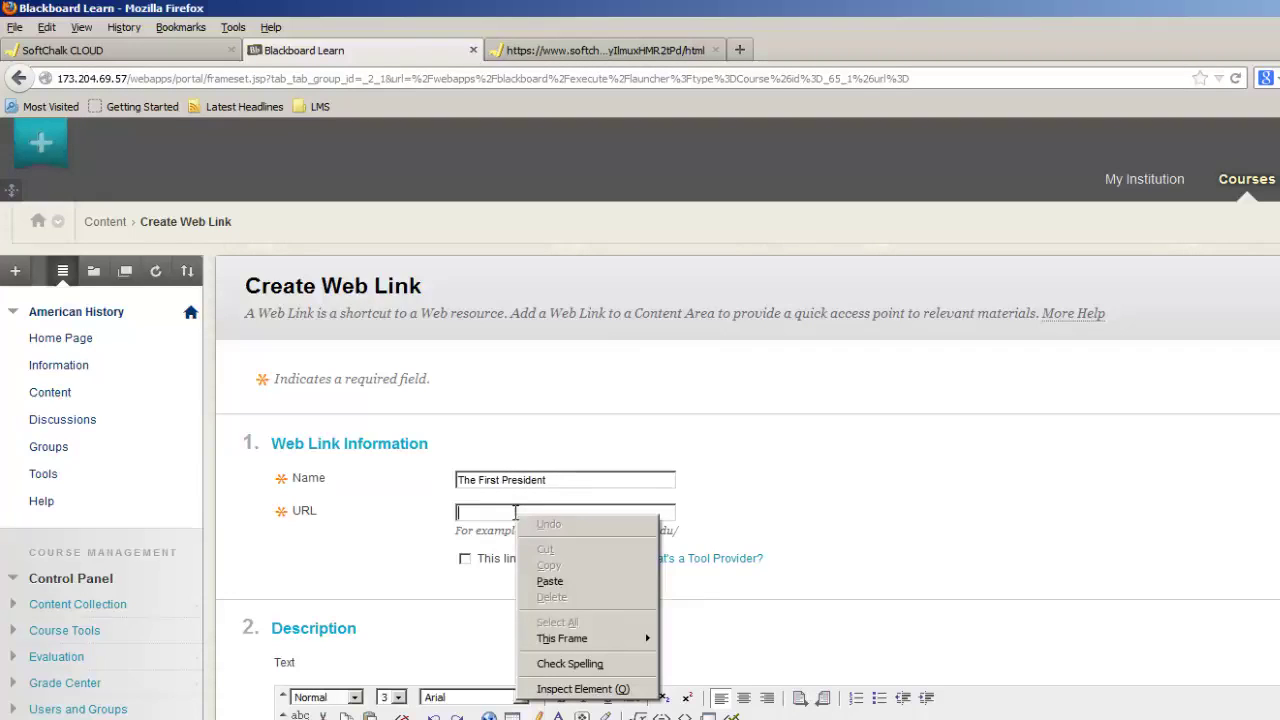
left_click(550, 582)
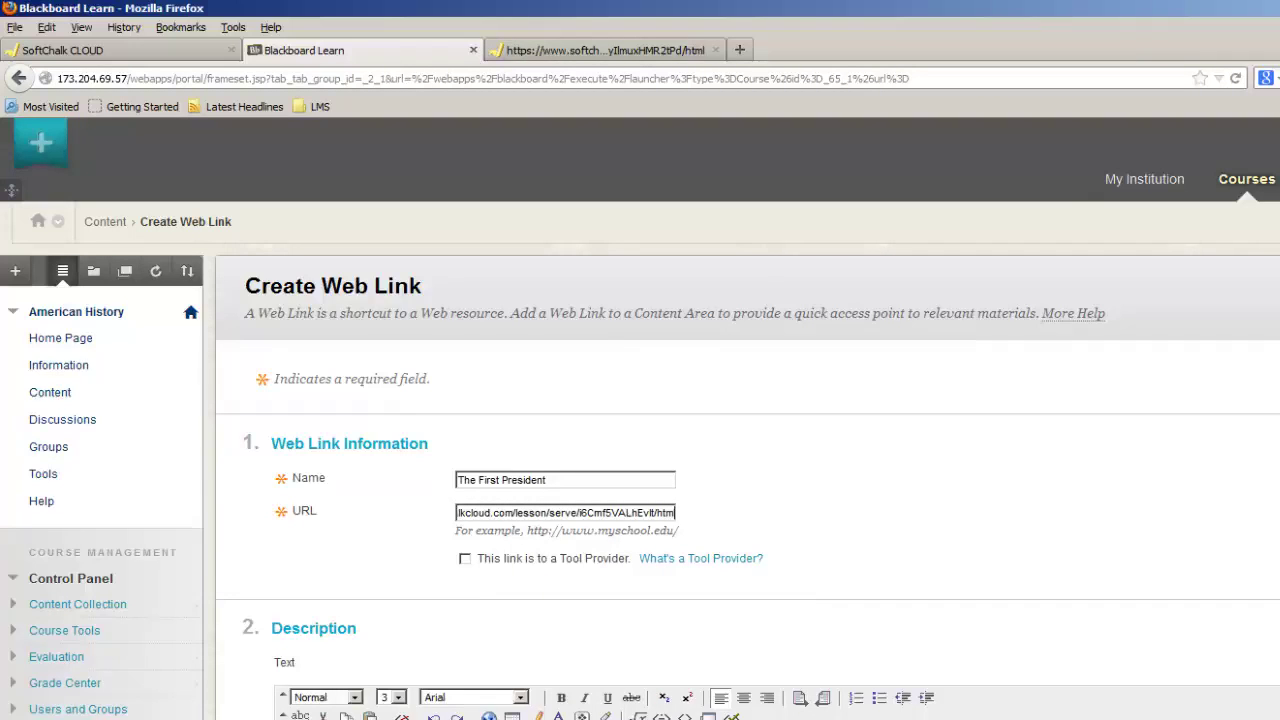
- Turn on Track Number of Views for the new web link and submit it
scroll(640, 460, "down", 5)
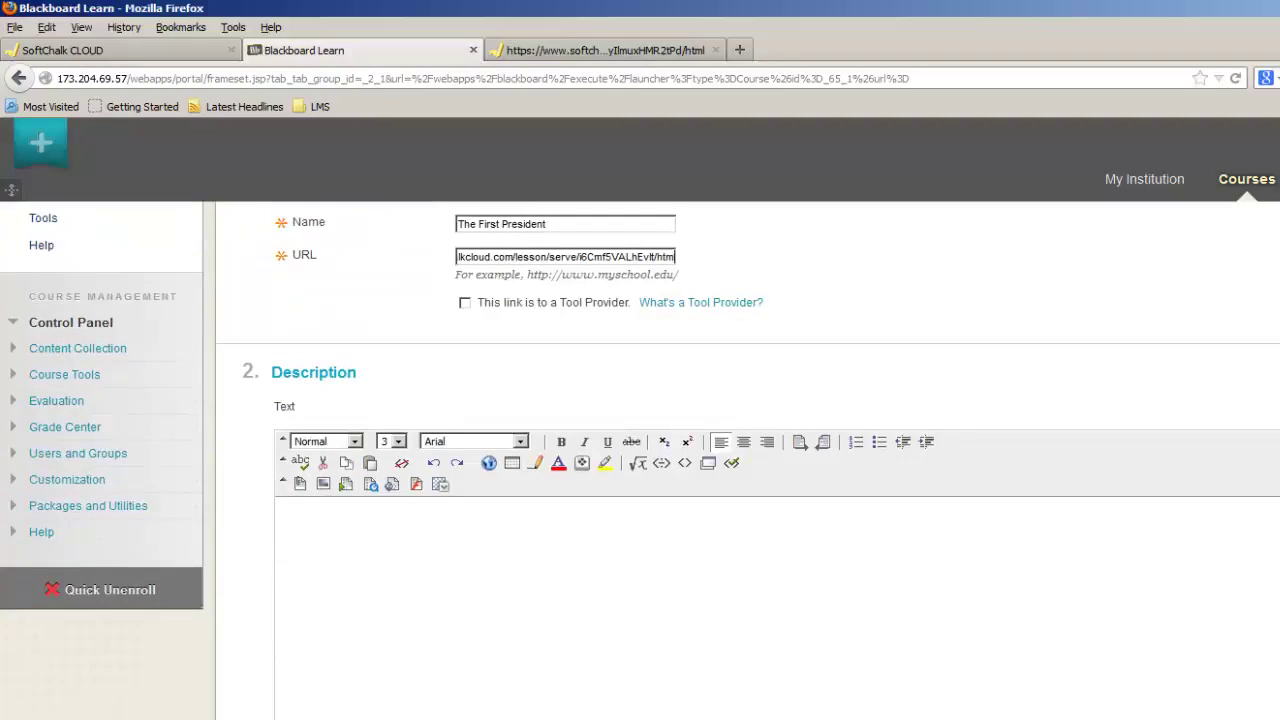
scroll(640, 460, "down", 8)
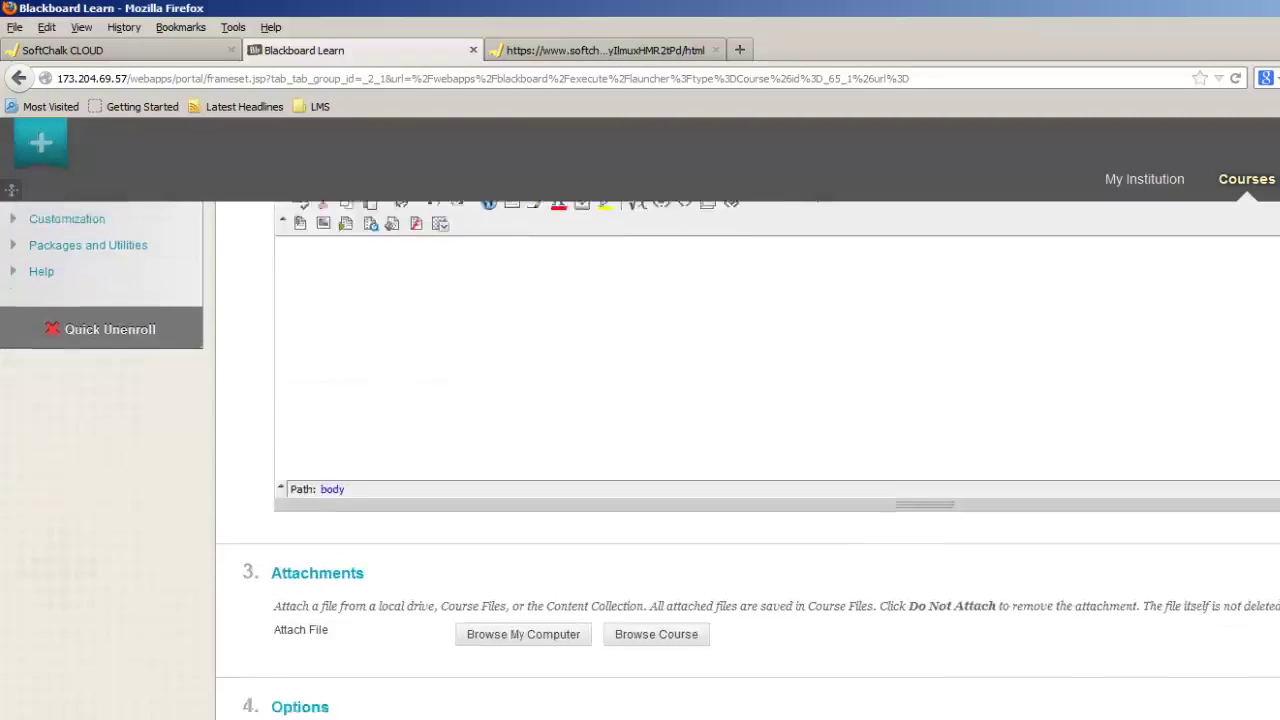
scroll(640, 460, "down", 3)
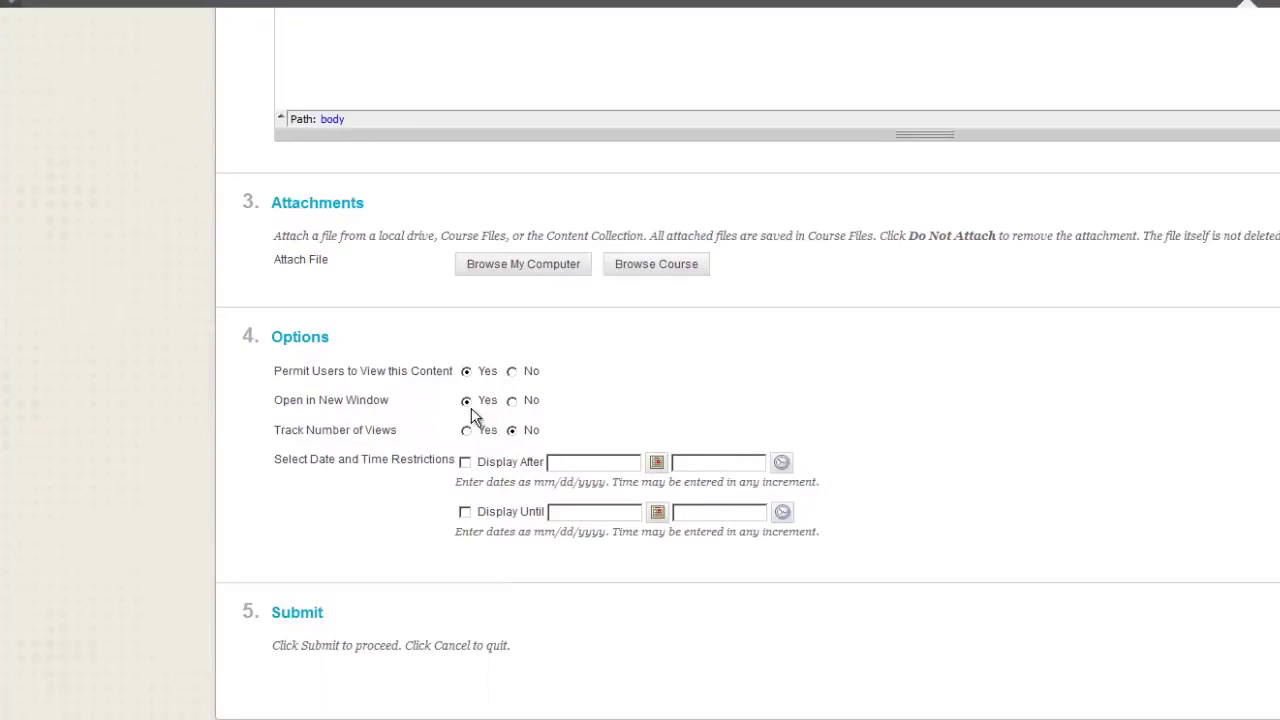
left_click(467, 431)
left_click(1237, 629)
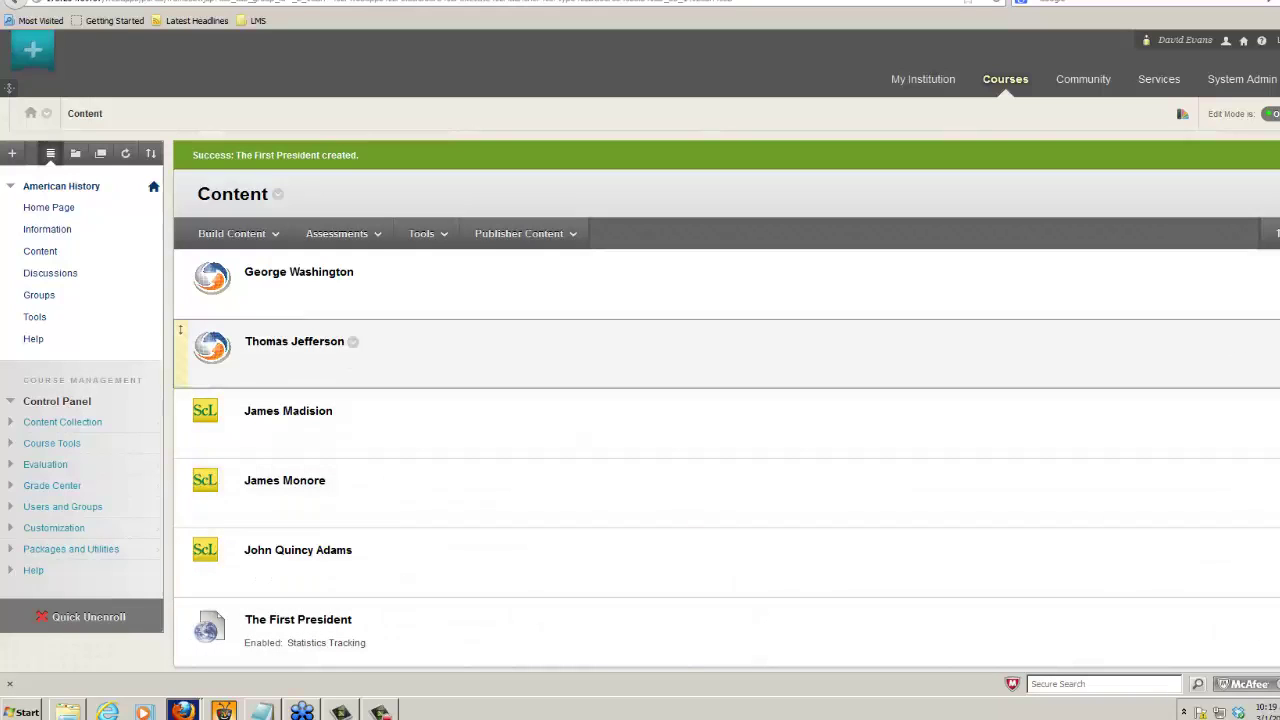
- Test The First President web link, and edit it so that Open in New Window is set to No
left_click(322, 625)
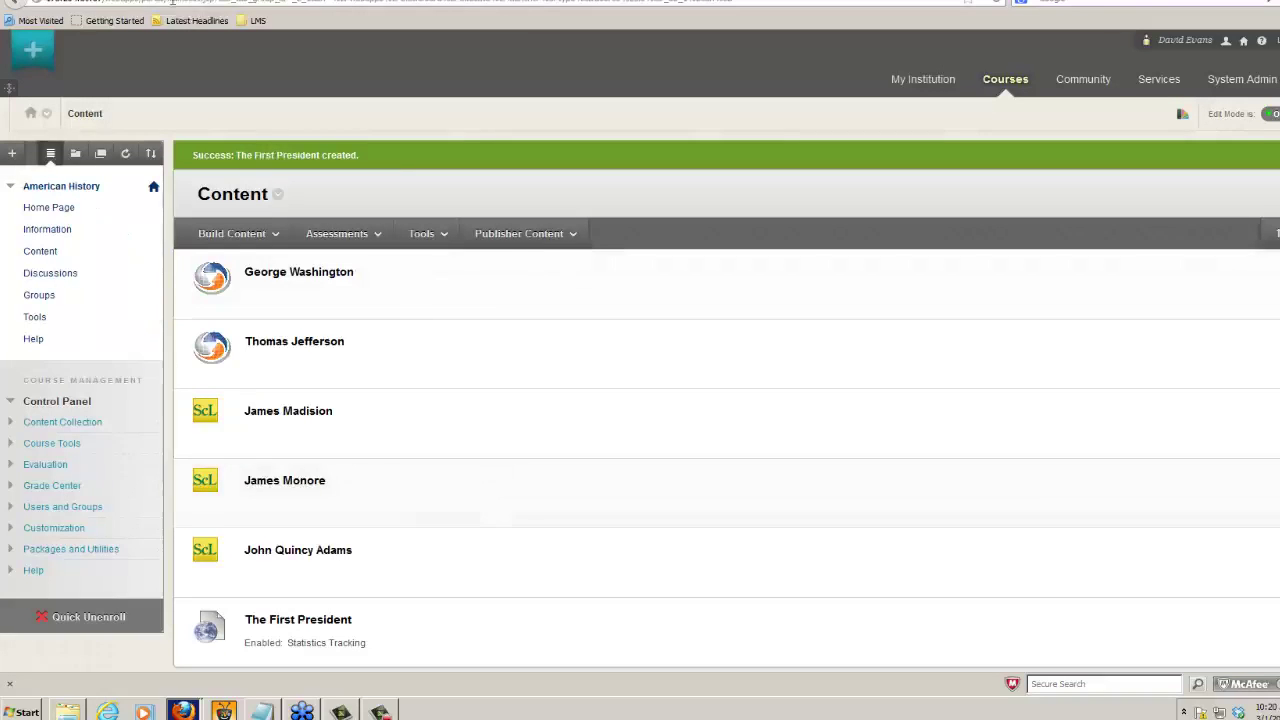
mouse_move(394, 611)
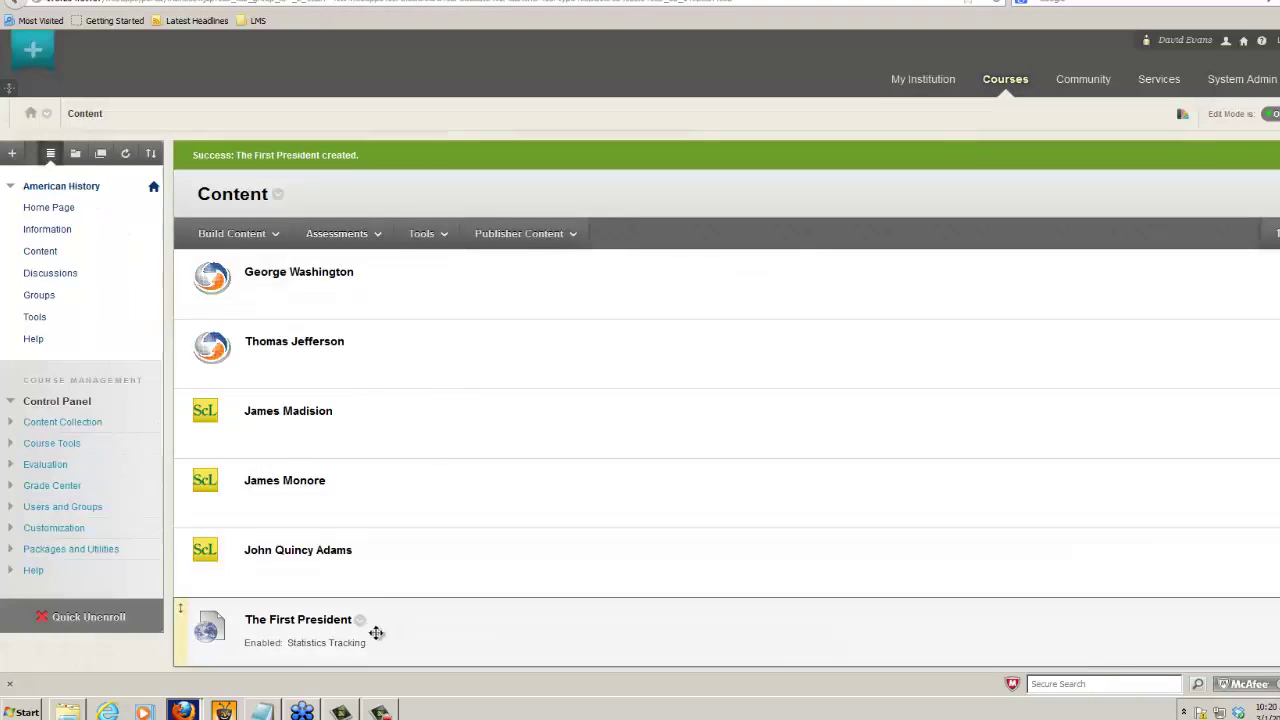
left_click(361, 624)
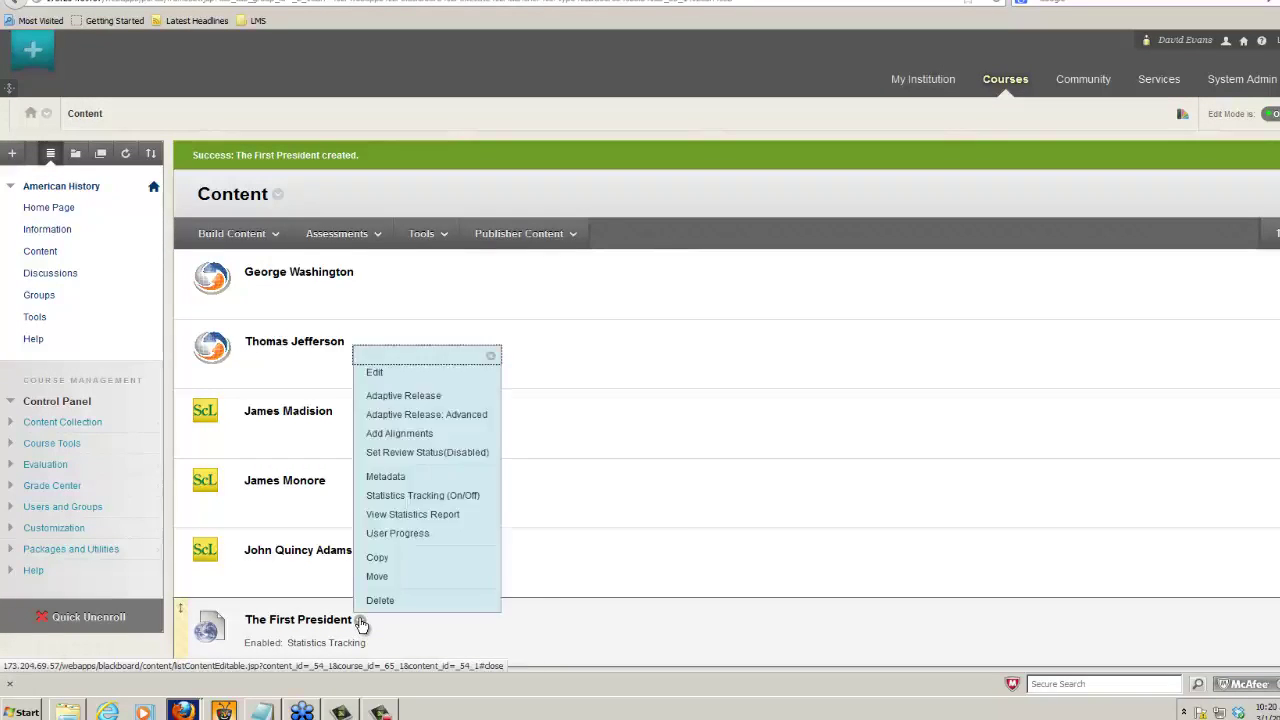
left_click(379, 374)
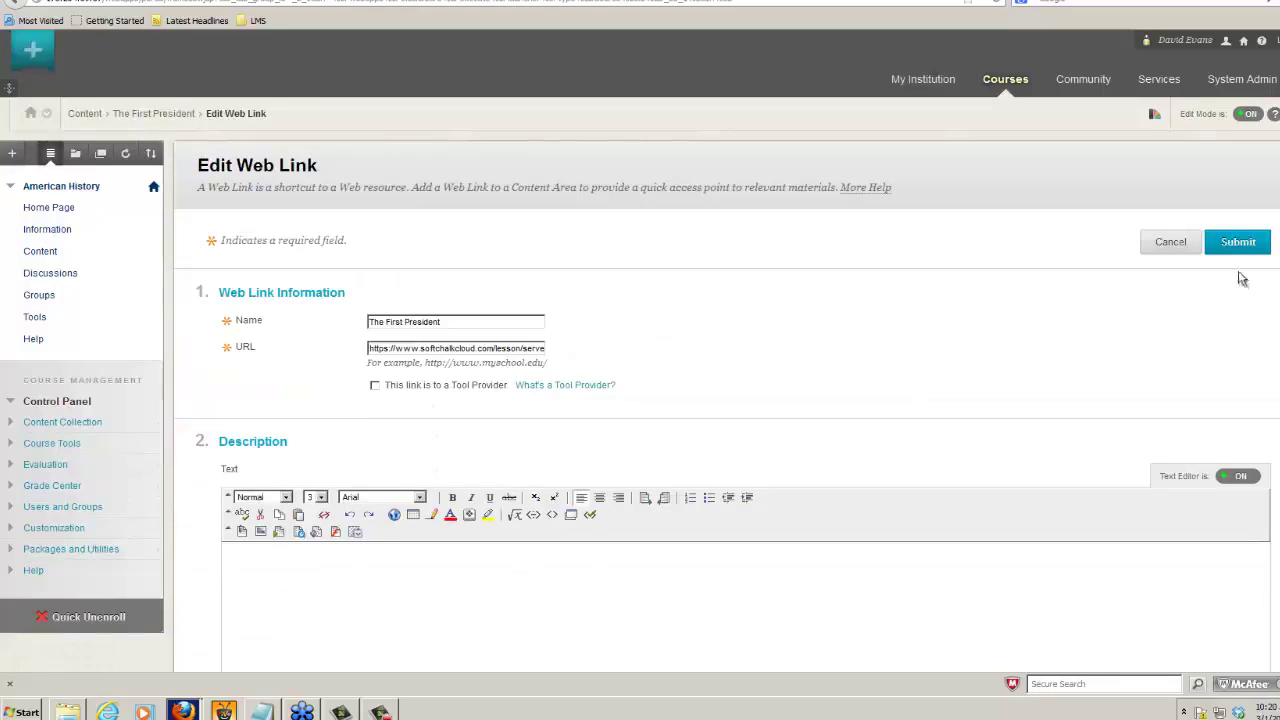
scroll(631, 441, "down", 10)
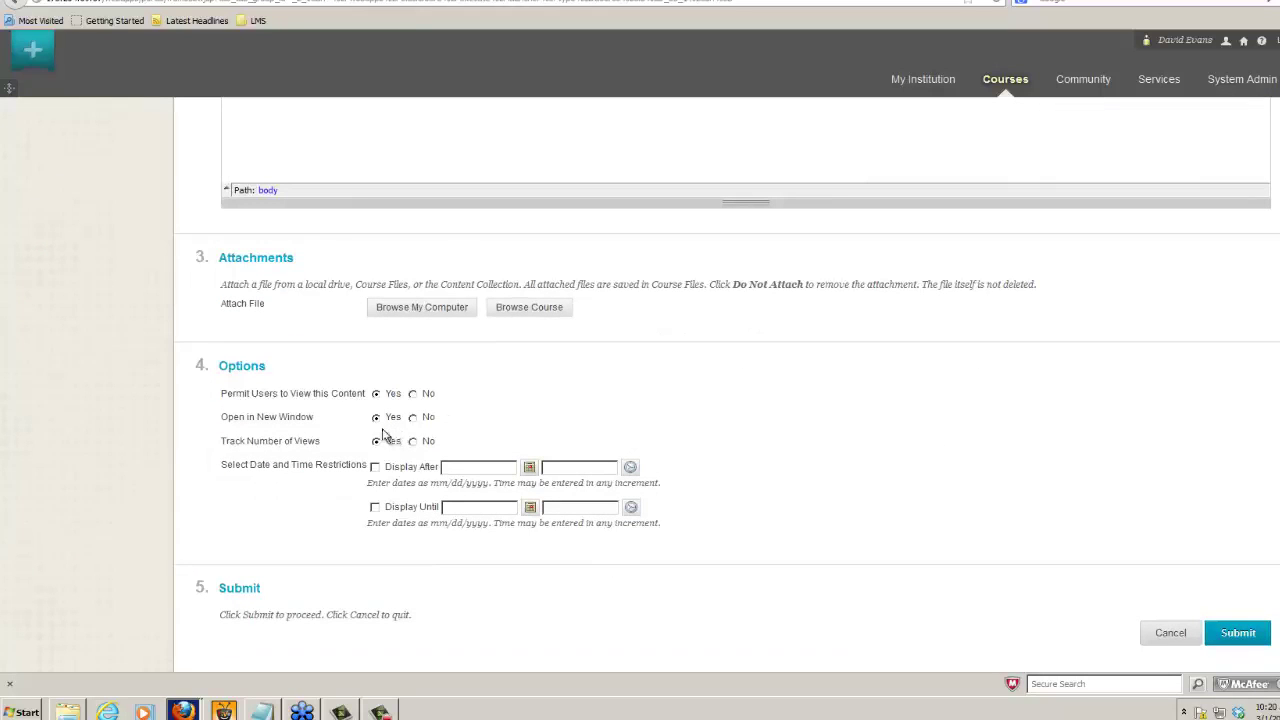
left_click(412, 418)
left_click(1237, 634)
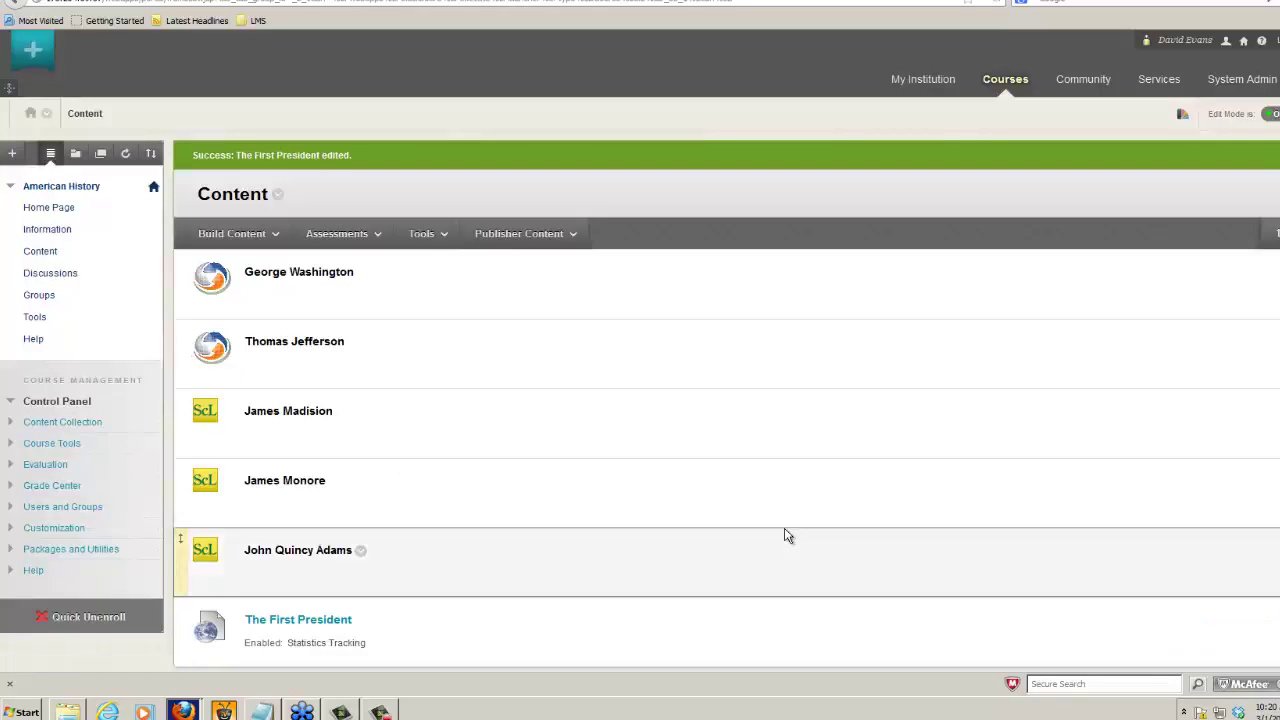
- View The First President lesson from the American History content, and return to the course's content list
left_click(324, 622)
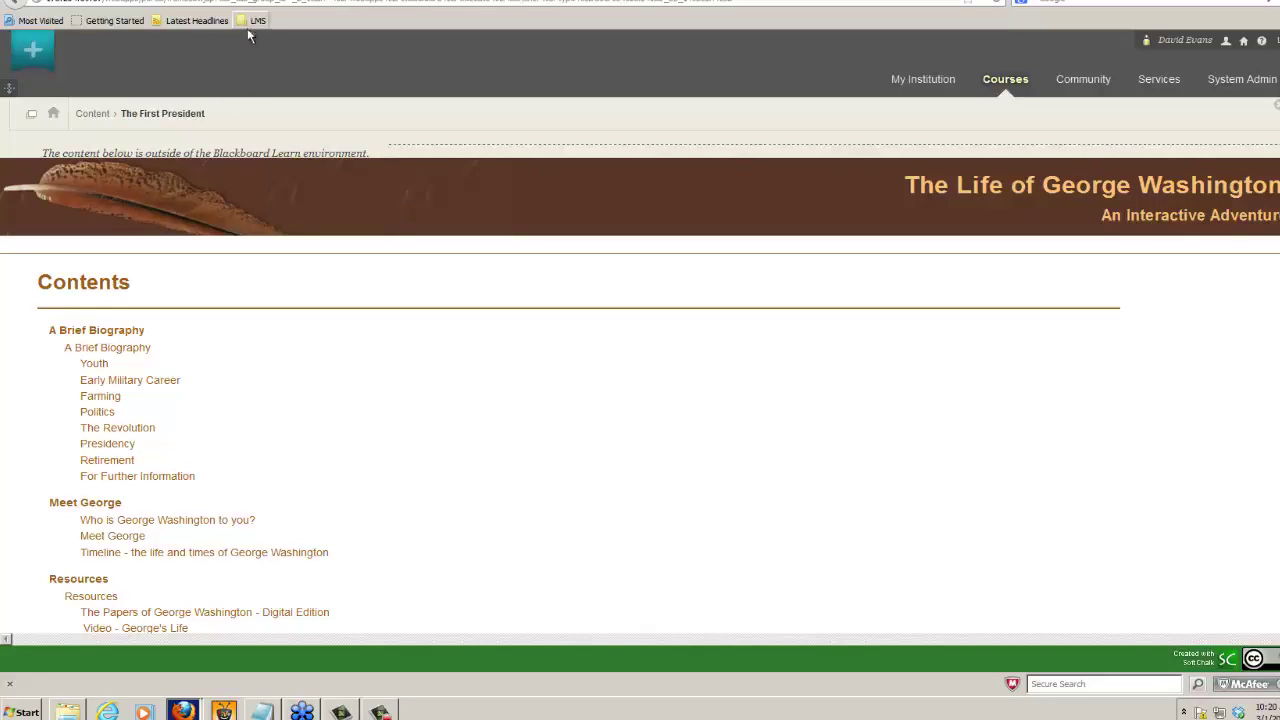
left_click(92, 115)
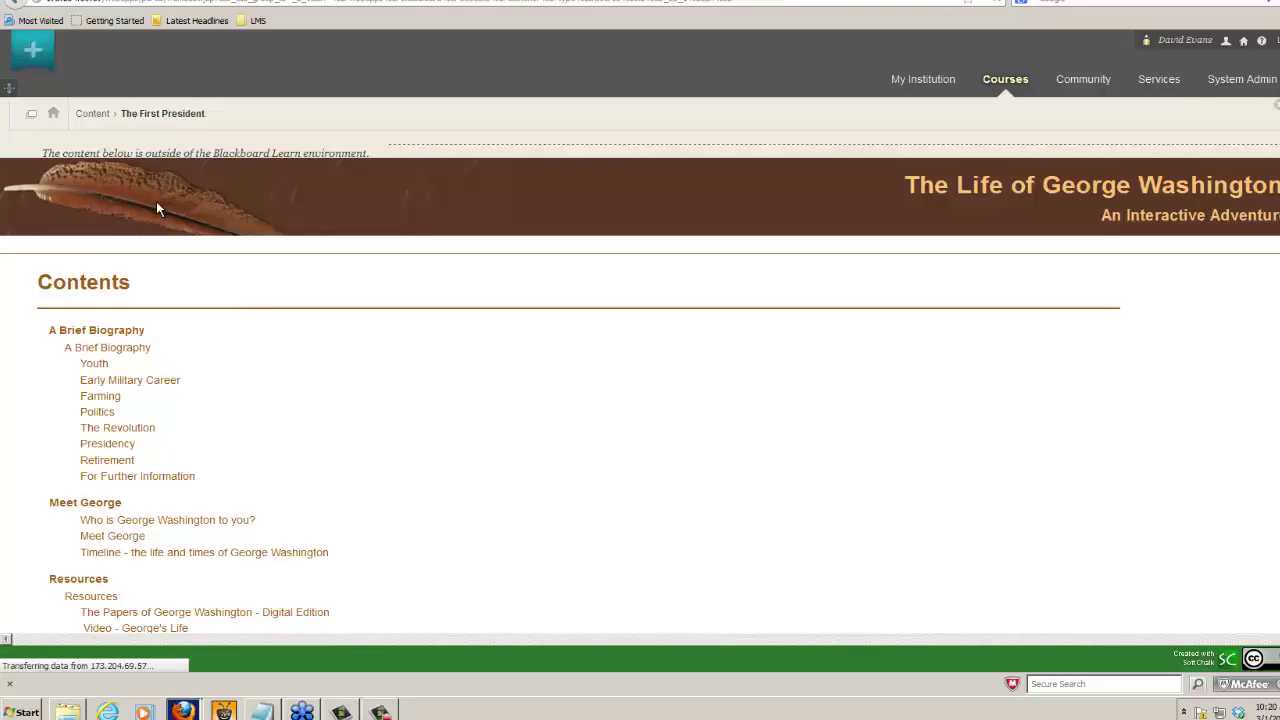
mouse_move(157, 208)
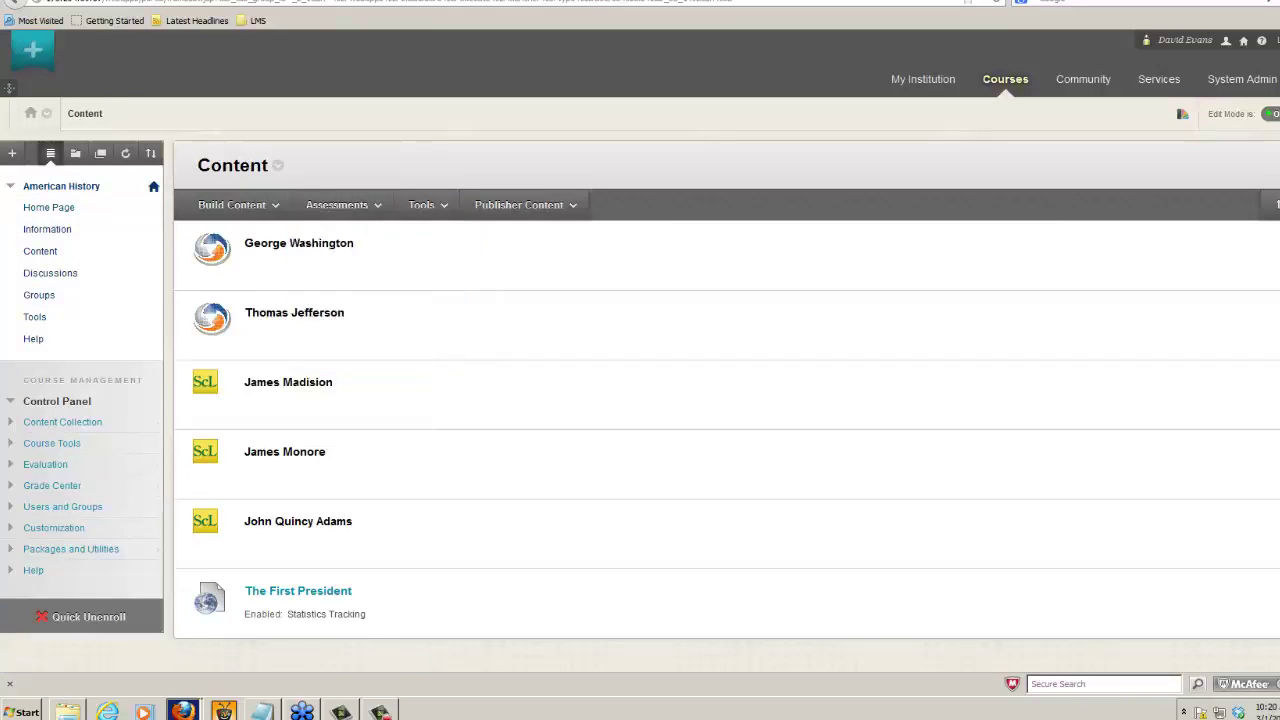
- Compare the lesson's LTI and regular hyperlinks in SoftChalk Cloud, and review the tools and content types available for American History in Blackboard
mouse_move(443, 417)
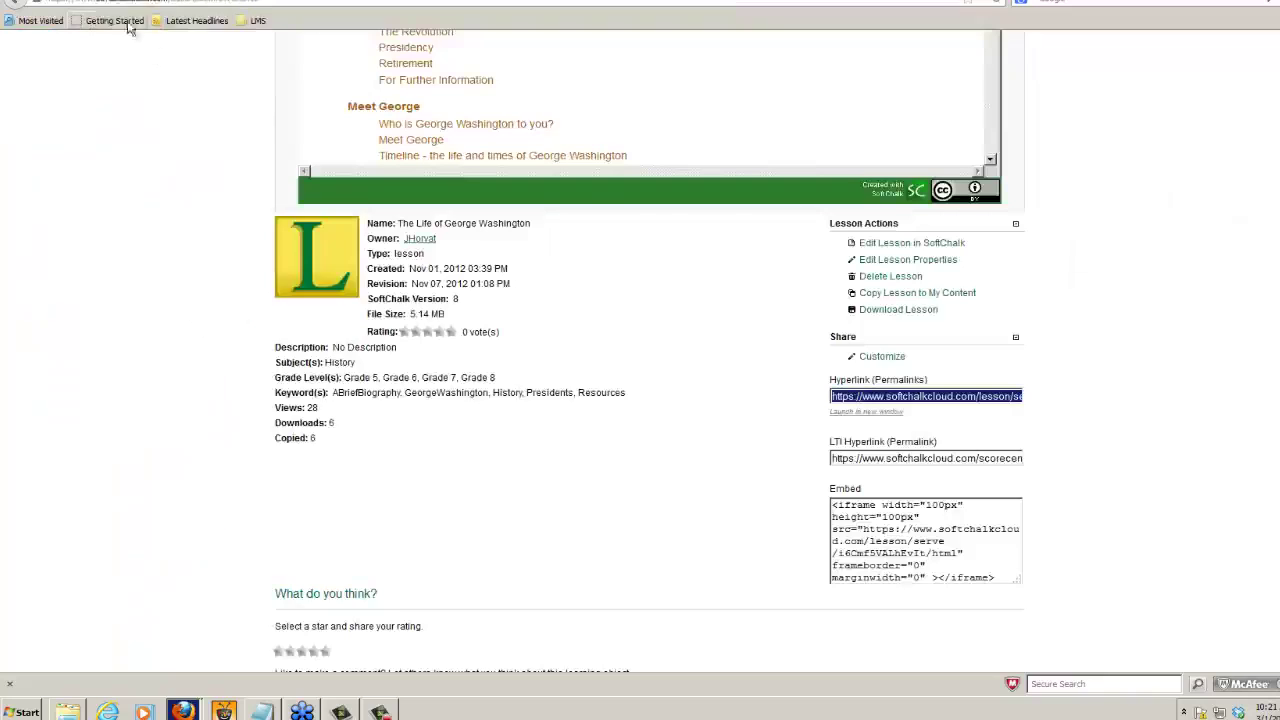
left_click(857, 458)
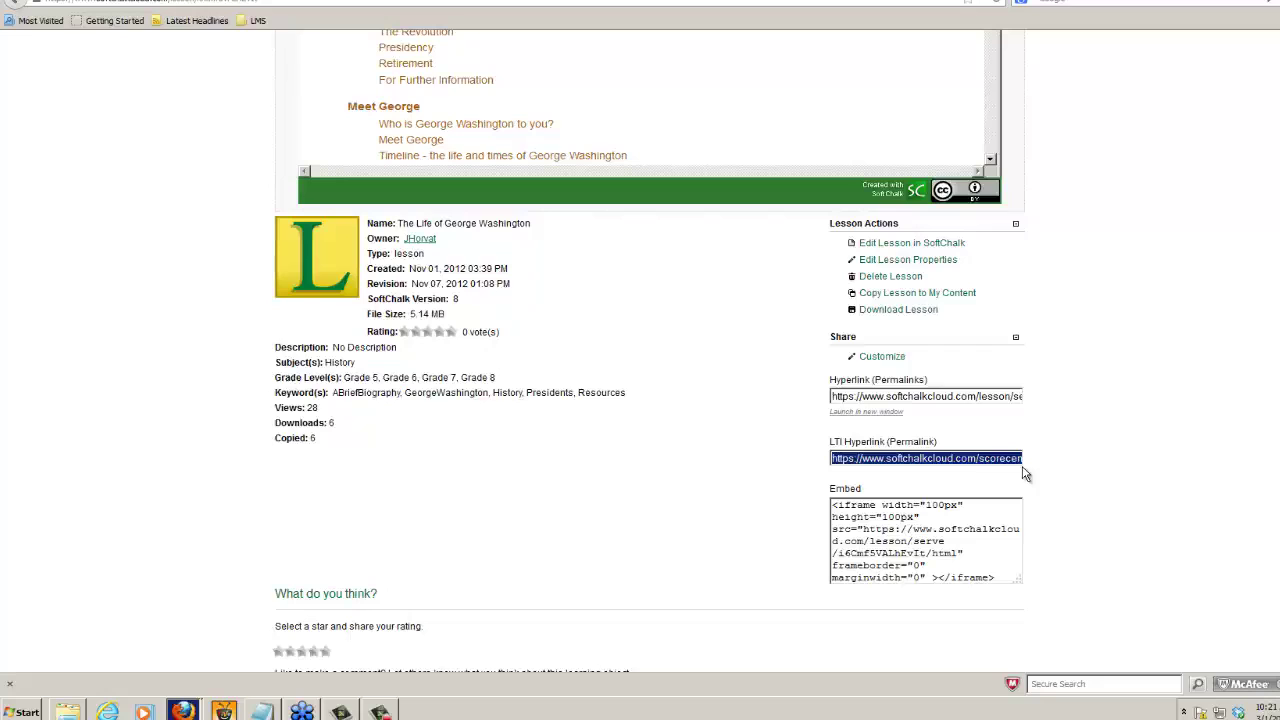
left_click(925, 394)
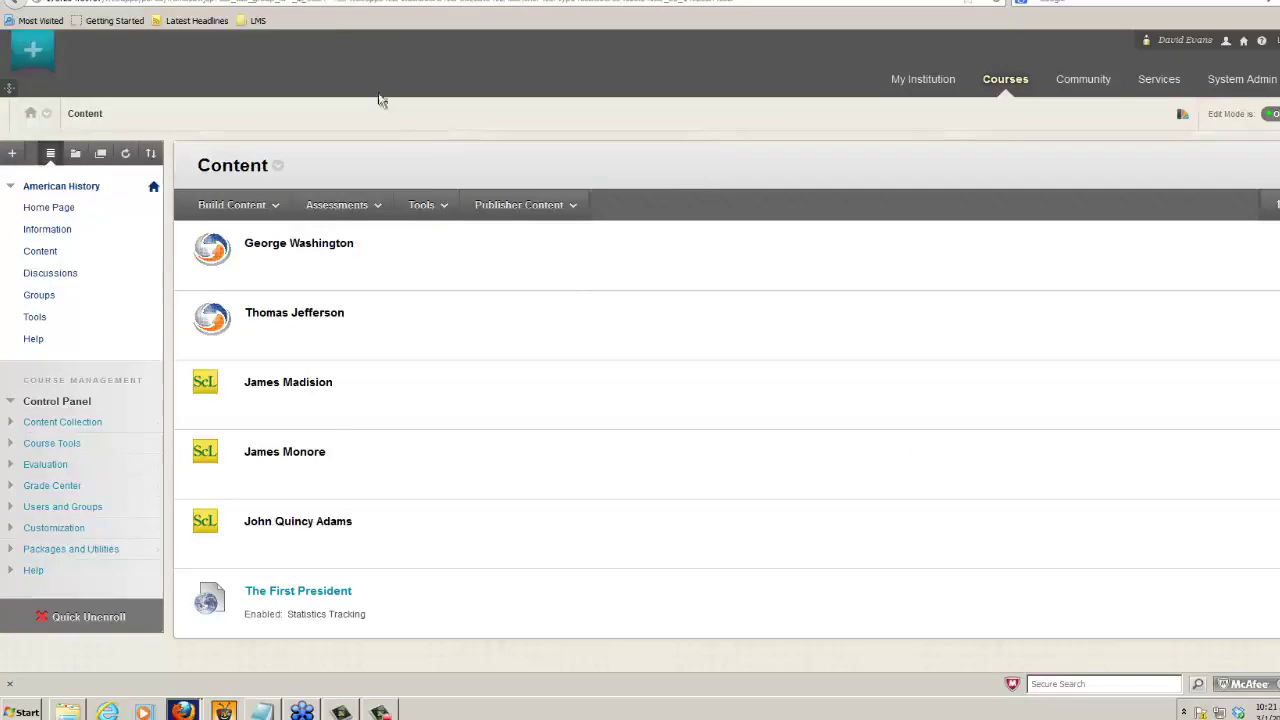
left_click(425, 207)
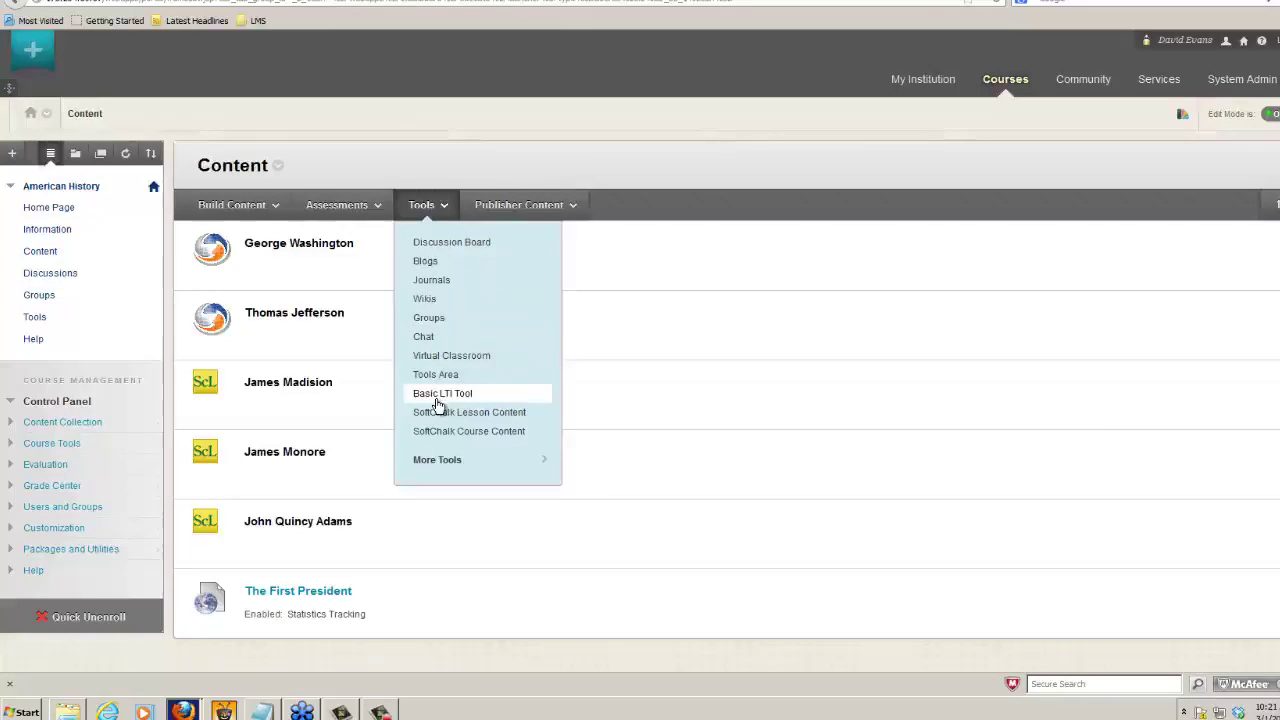
left_click(208, 207)
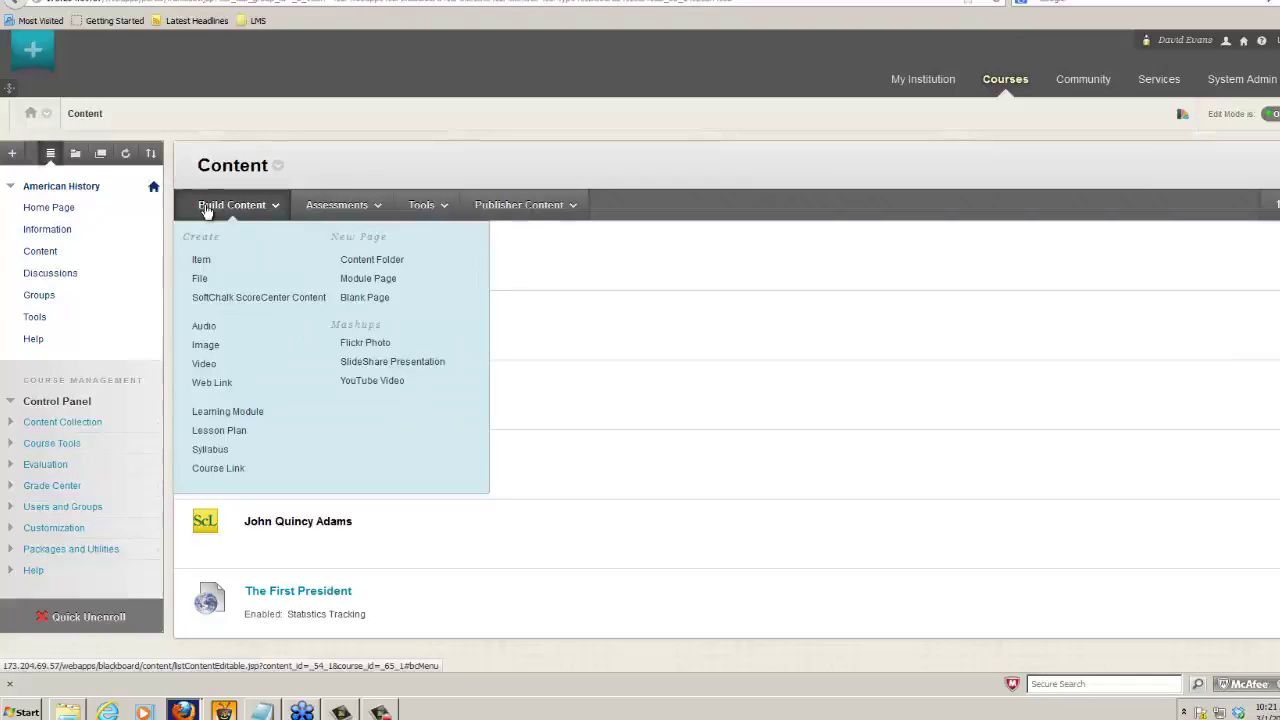